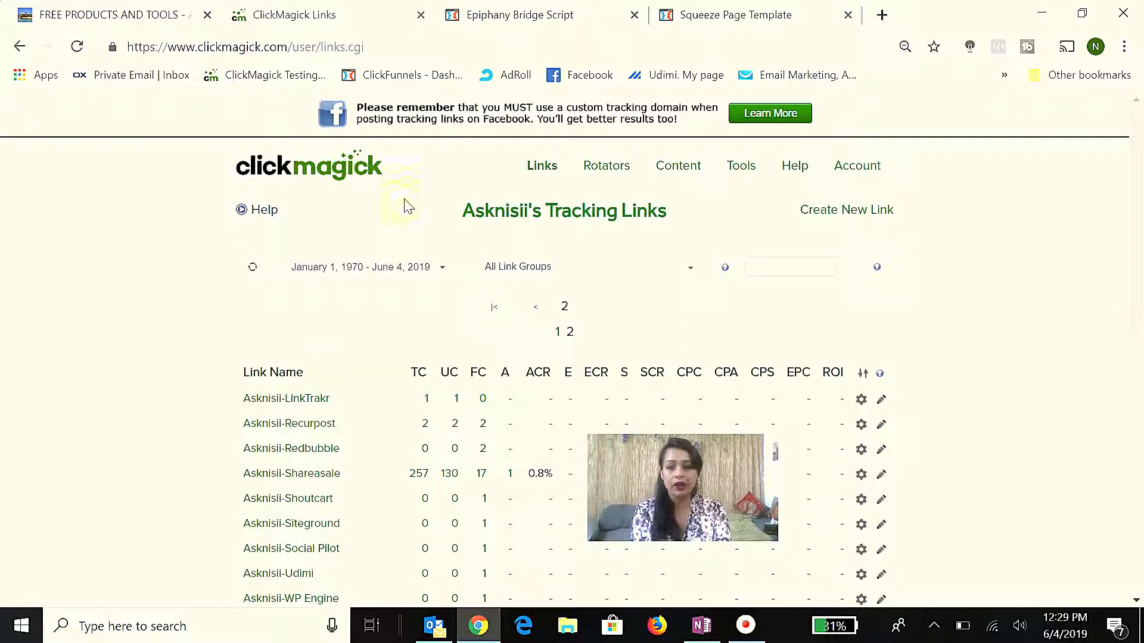
{"action": "left_click", "coordinate": [781, 244]}
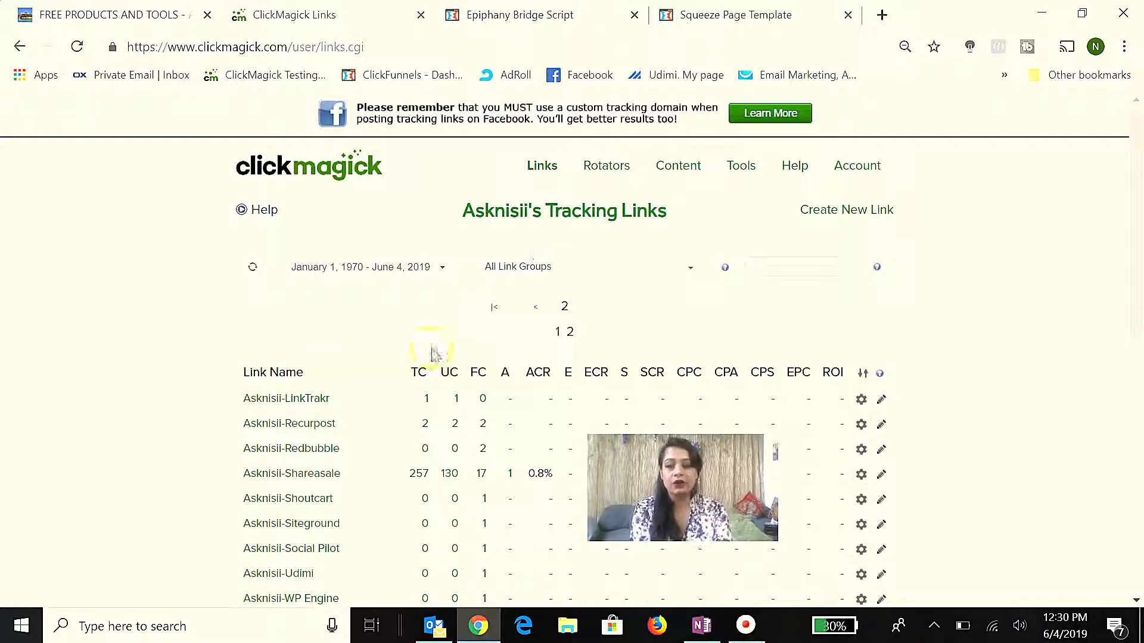
{"action": "scroll", "coordinate": [417, 374], "scroll_direction": "down", "scroll_amount": 3}
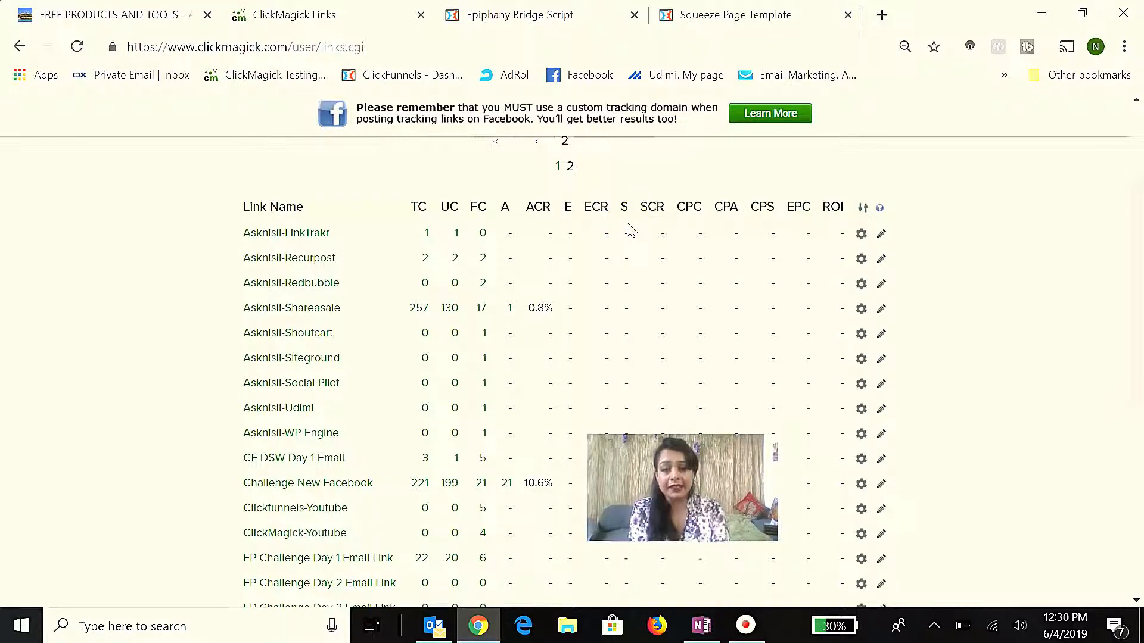
{"action": "scroll", "coordinate": [631, 230], "scroll_direction": "up", "scroll_amount": 3}
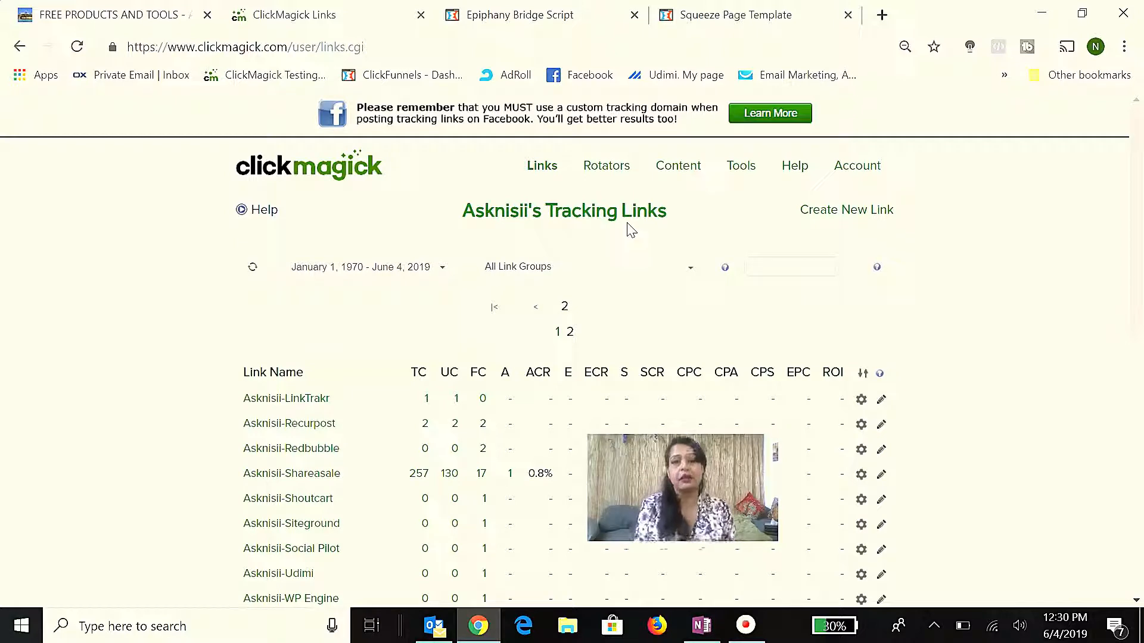
{"action": "left_click", "coordinate": [620, 206]}
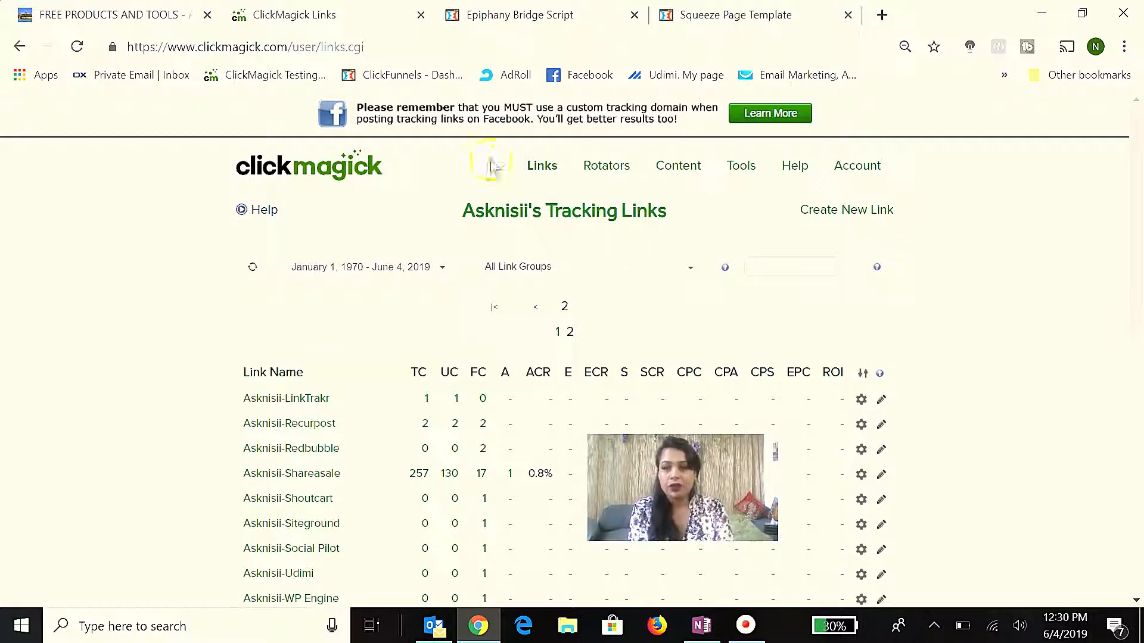
{"action": "left_click", "coordinate": [404, 188]}
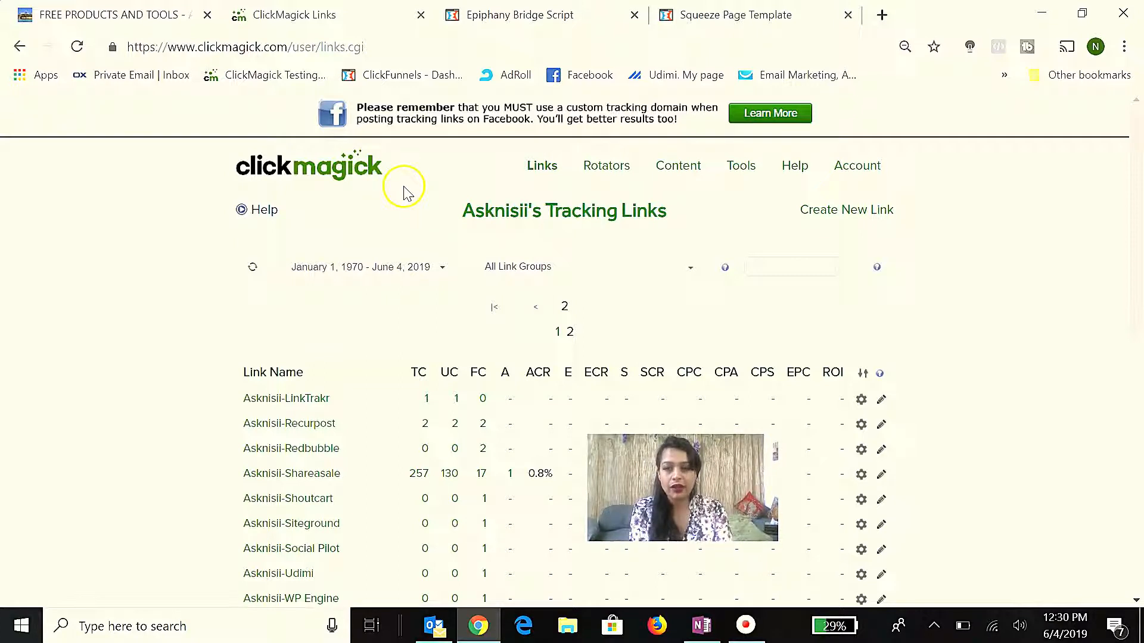
Step: Open ClickMagick's Tracking Pixel Builder and copy the Image/HTML action tracking pixel code
{"action": "left_click", "coordinate": [738, 168]}
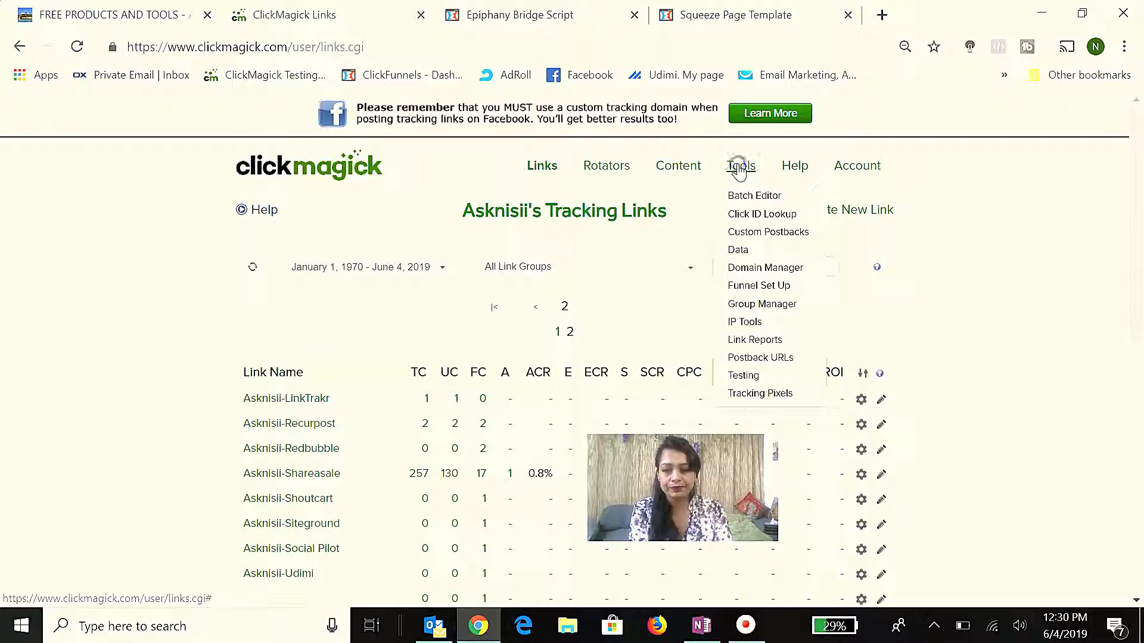
{"action": "mouse_move", "coordinate": [768, 394]}
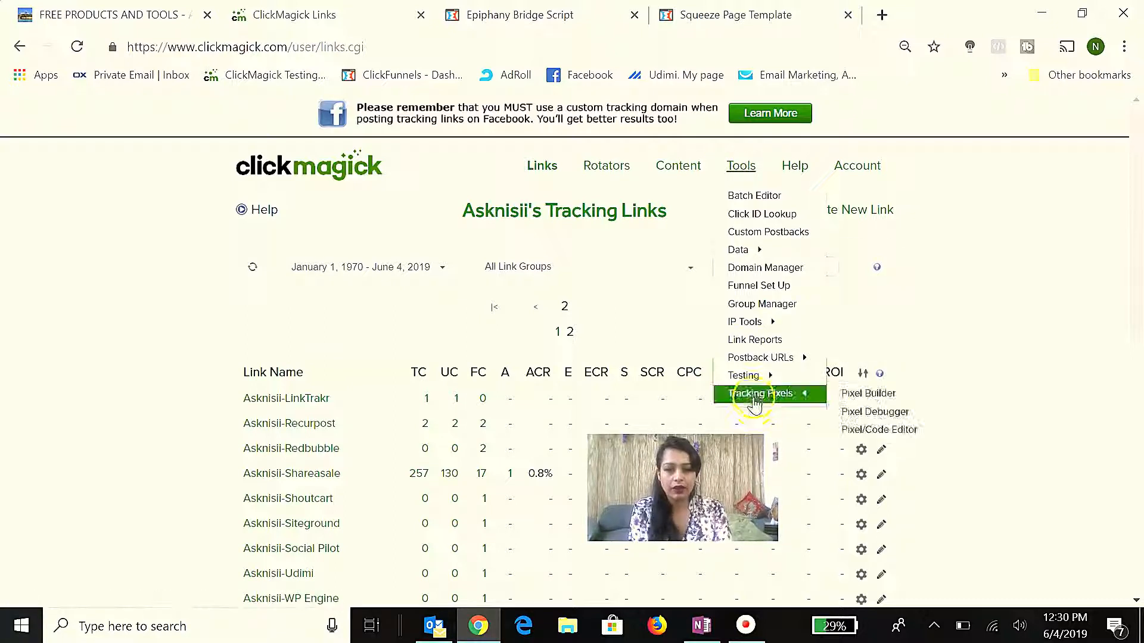
{"action": "left_click", "coordinate": [865, 396]}
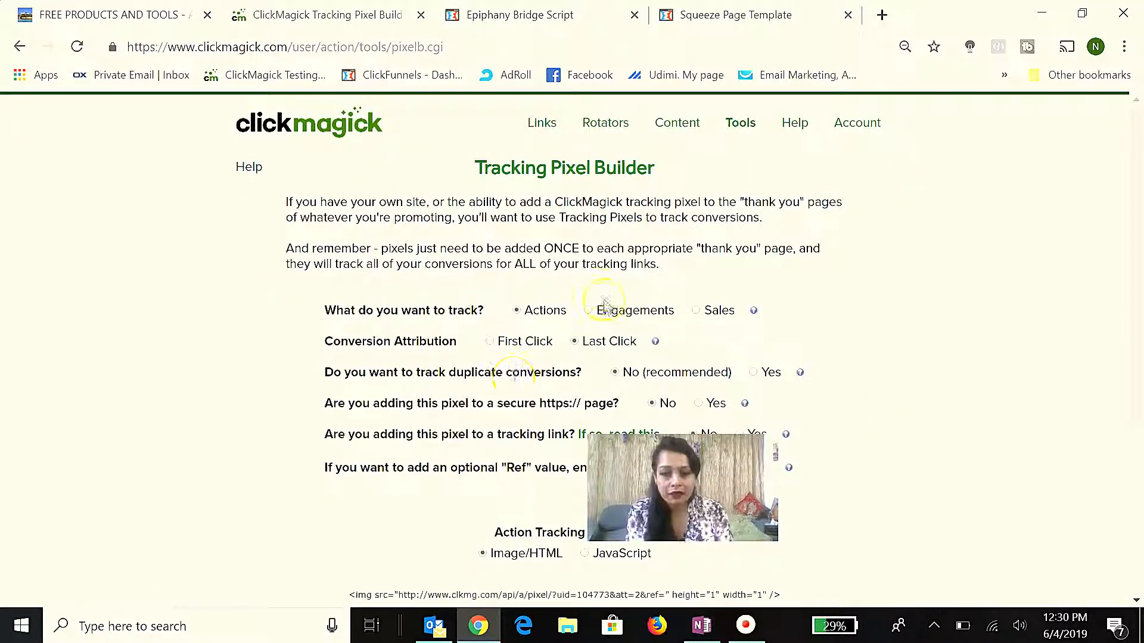
{"action": "scroll", "coordinate": [605, 304], "scroll_direction": "down", "scroll_amount": 3}
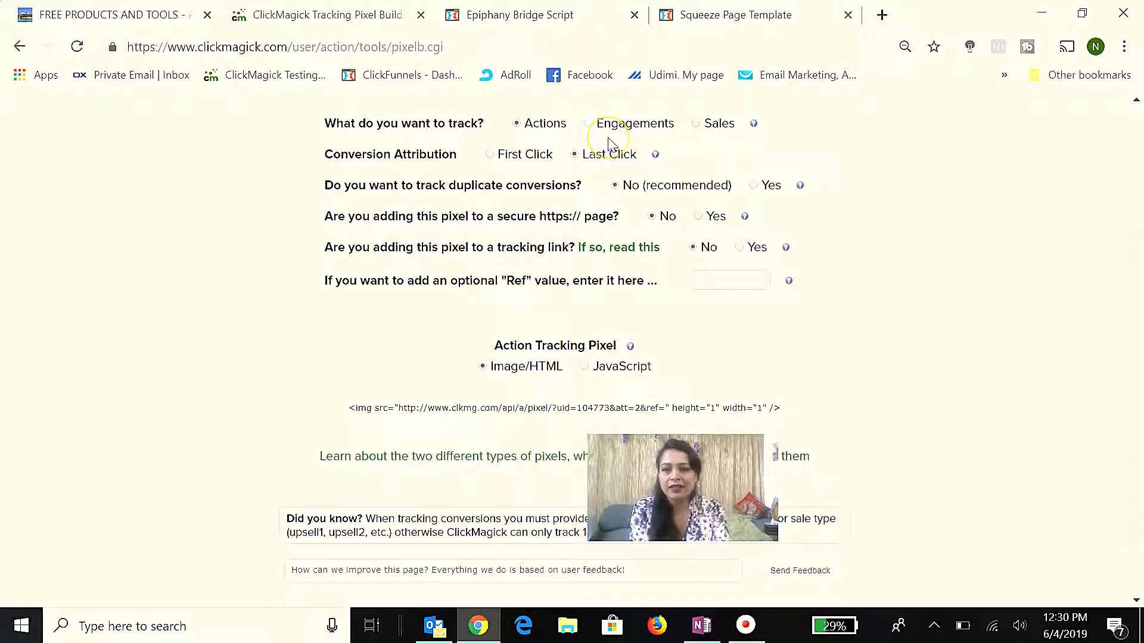
{"action": "left_click", "coordinate": [475, 409]}
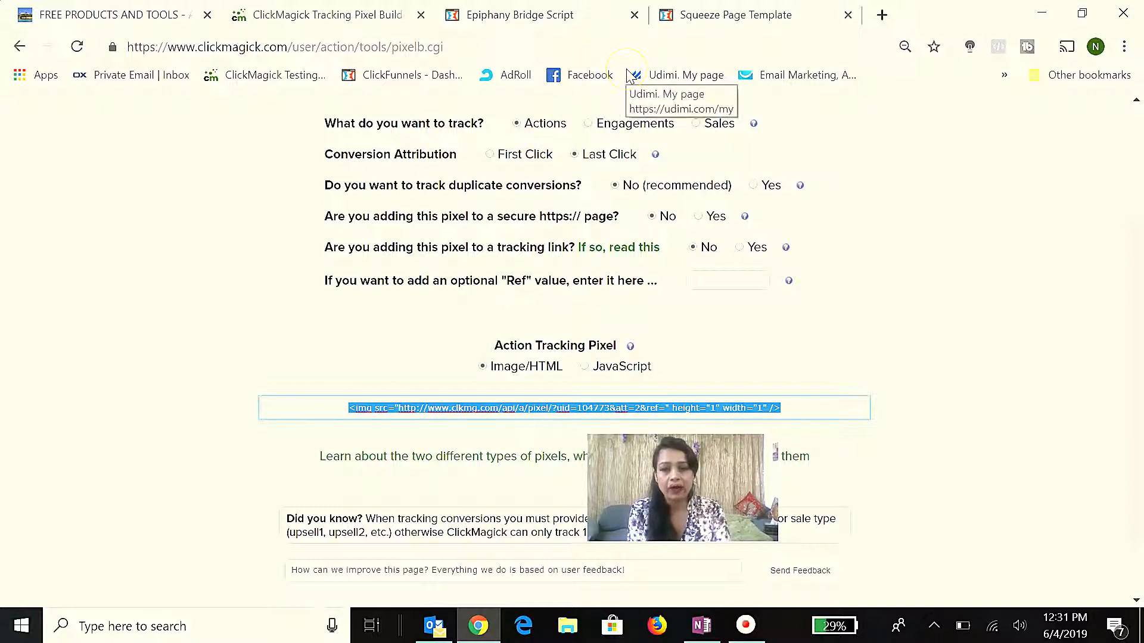
Step: Review the e-book opt-in page and the thank-you page that follows it
{"action": "left_click", "coordinate": [578, 14]}
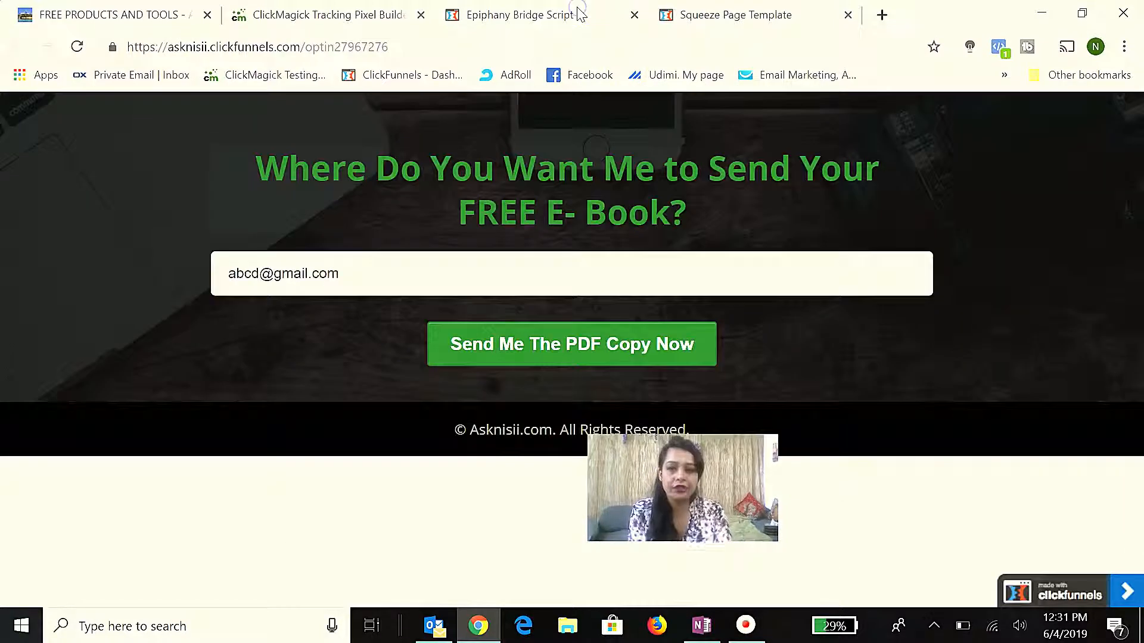
{"action": "left_click", "coordinate": [735, 6]}
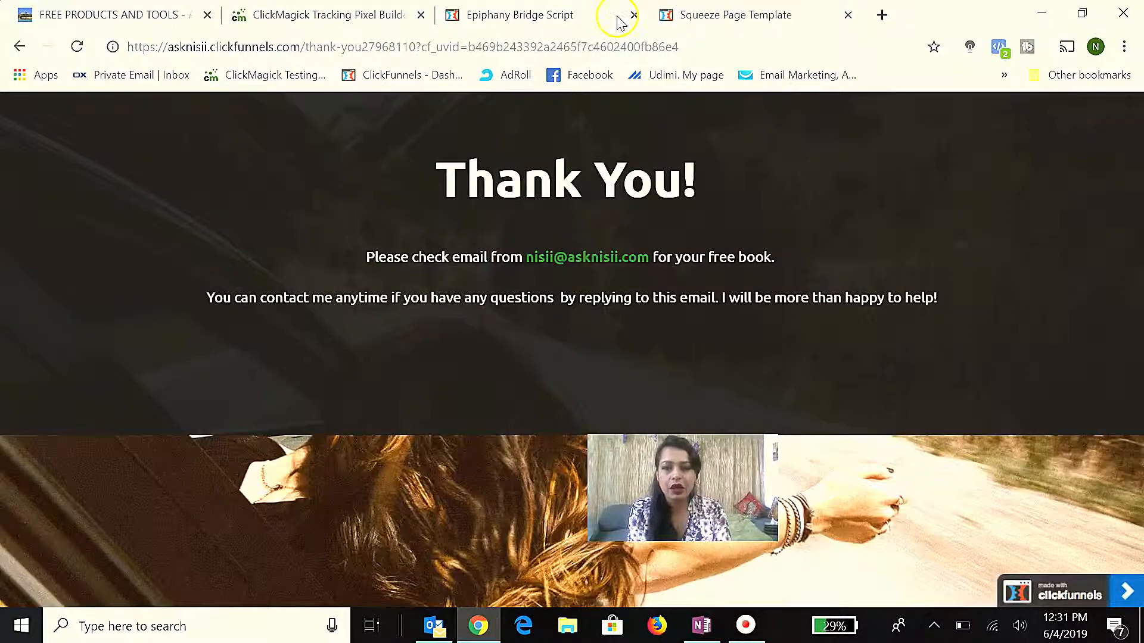
{"action": "left_click", "coordinate": [532, 16]}
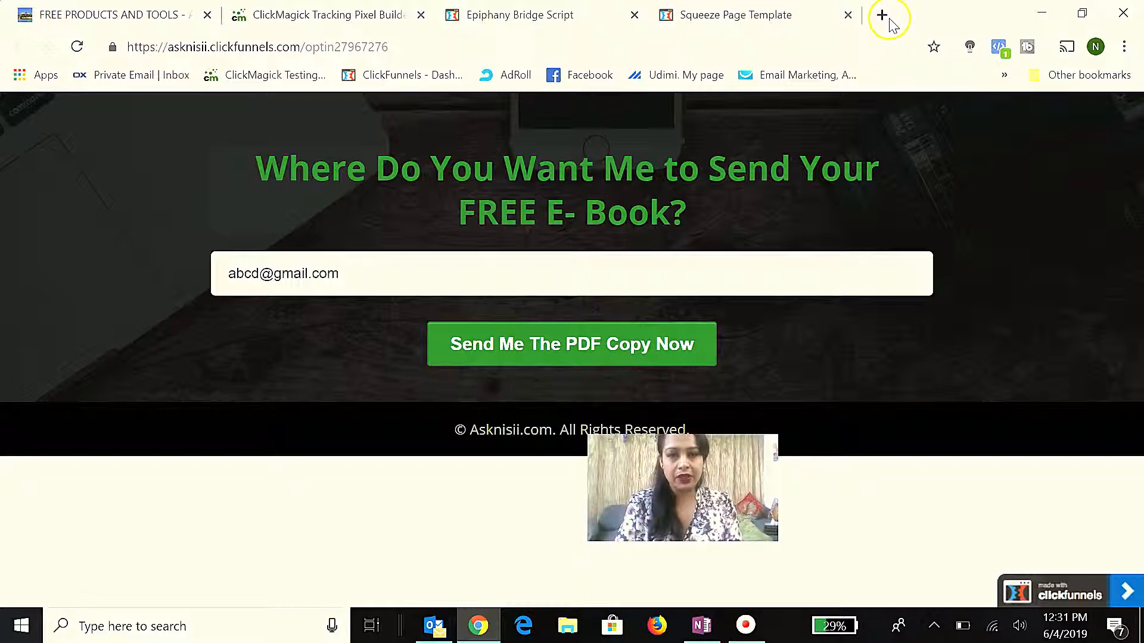
{"action": "left_click", "coordinate": [741, 20]}
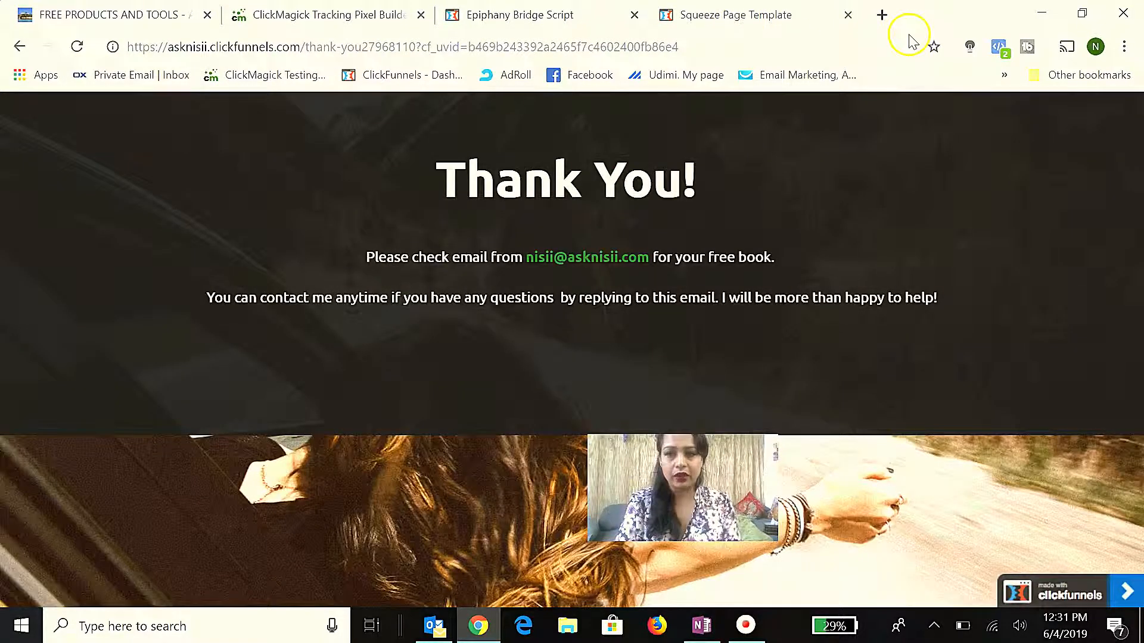
Step: Switch from the live thank-you page to clickfunnels.com and open the CF DCS BOOK funnel
{"action": "left_click", "coordinate": [22, 48]}
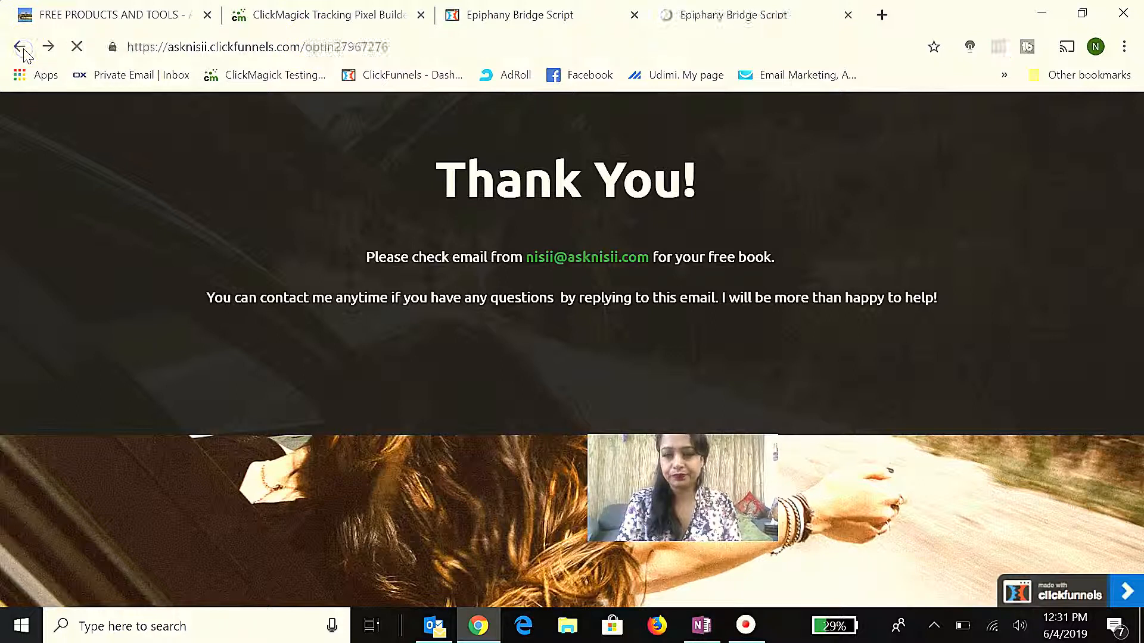
{"action": "left_click", "coordinate": [21, 48]}
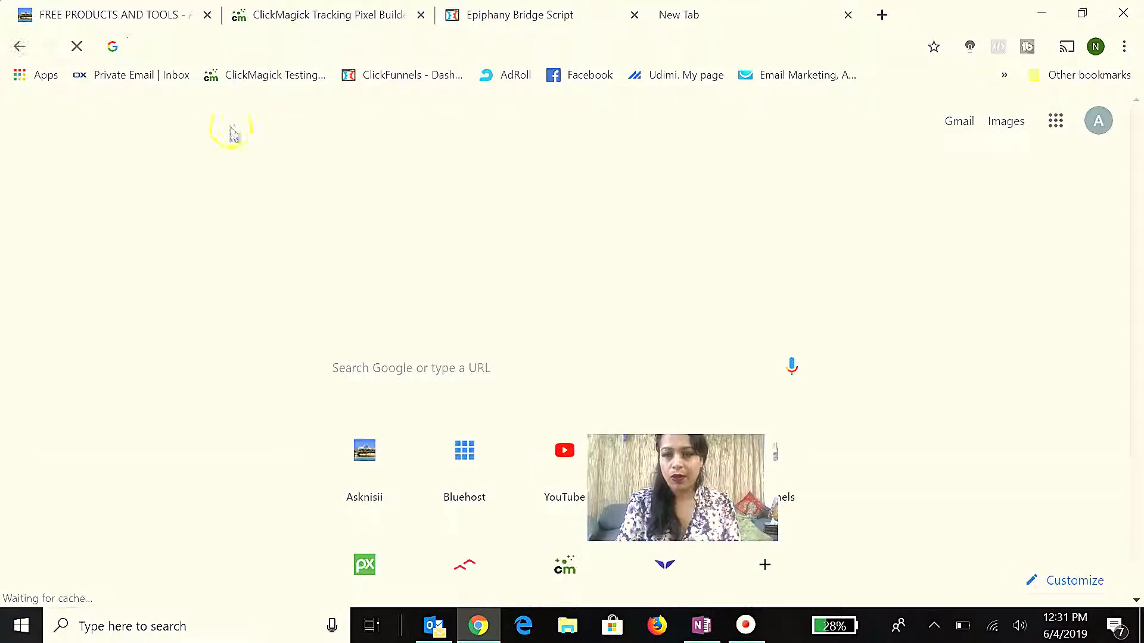
{"action": "type", "text": "clickfunnels.com"}
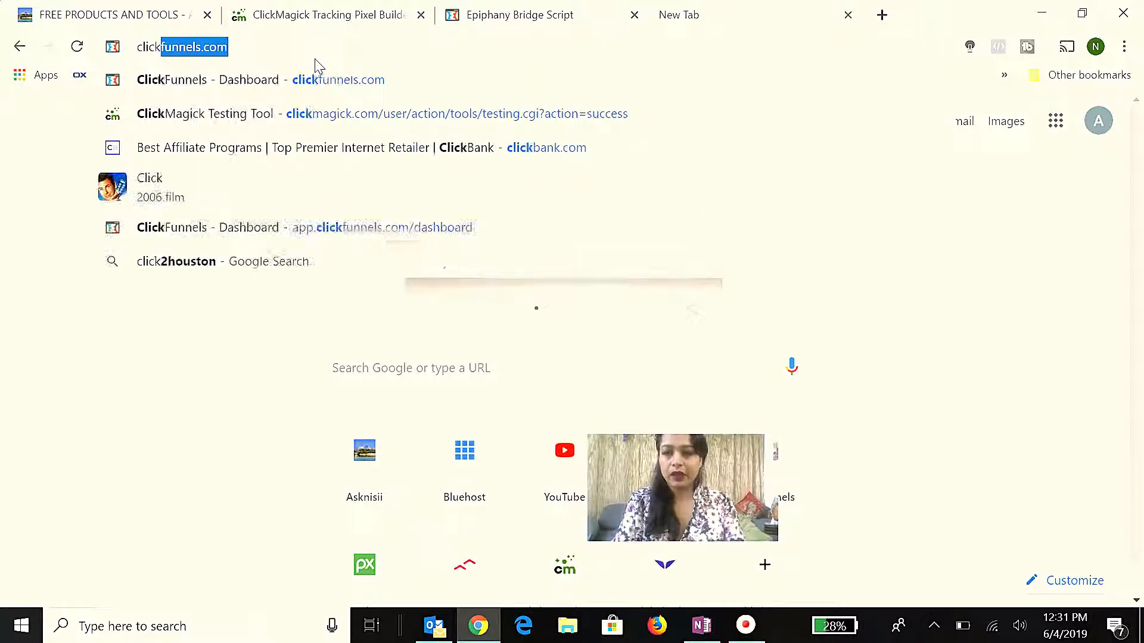
{"action": "key", "text": "Return"}
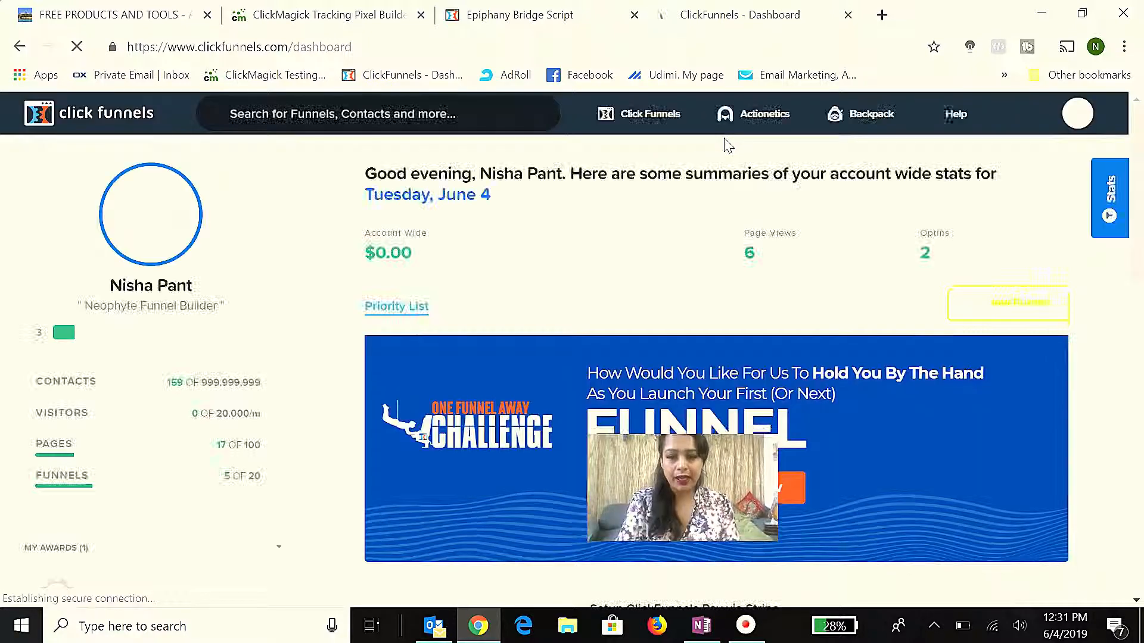
{"action": "left_click", "coordinate": [672, 126]}
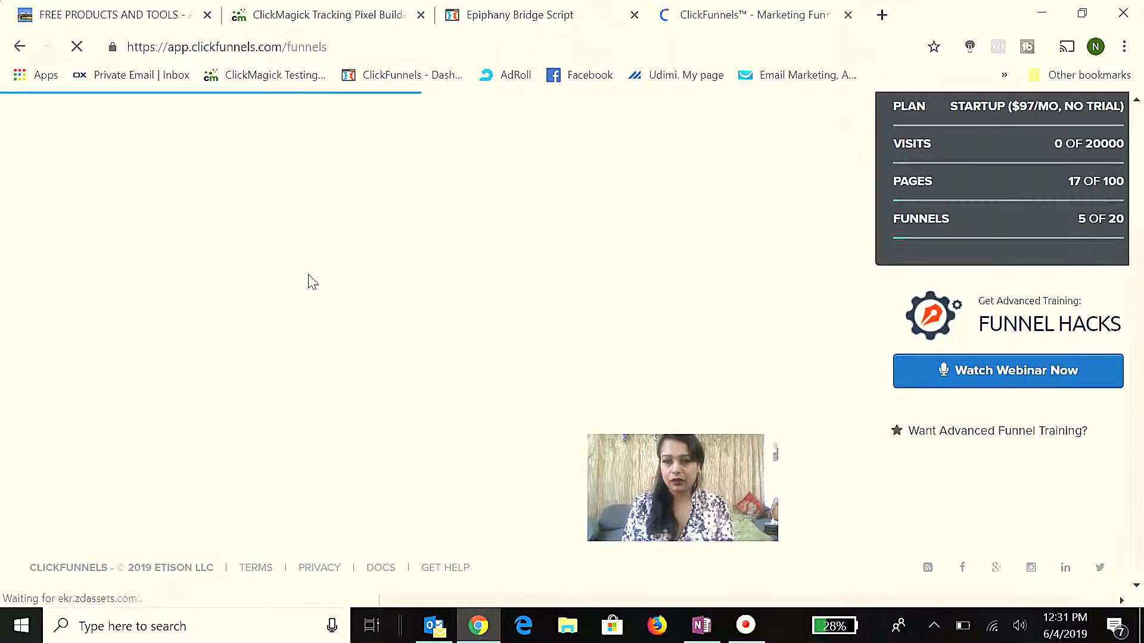
{"action": "left_click", "coordinate": [121, 316]}
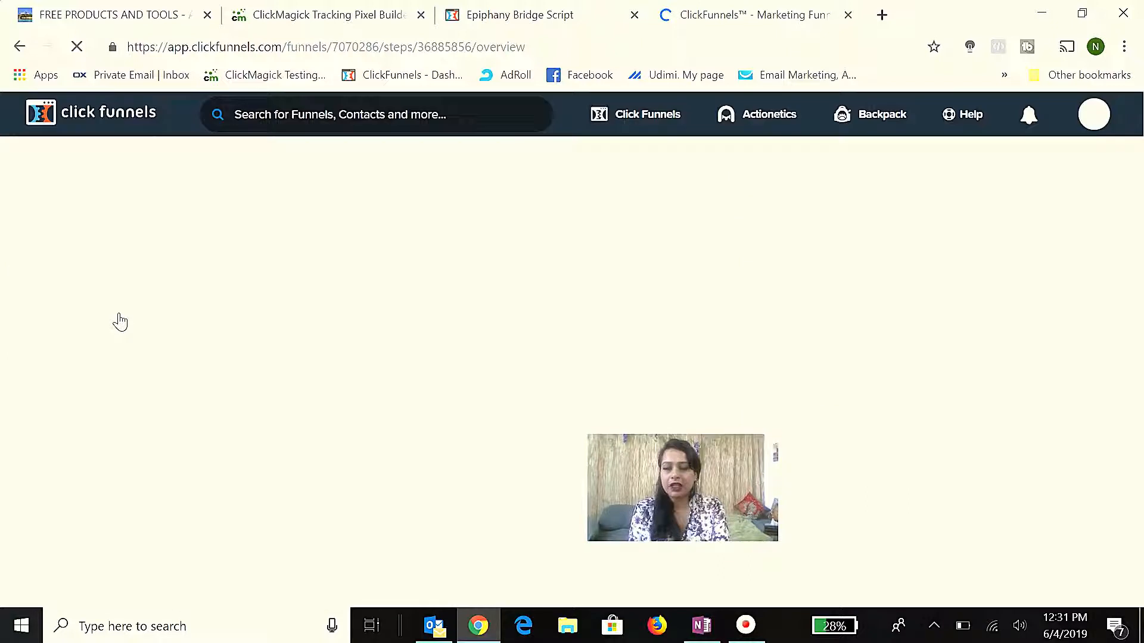
Step: Select the funnel's Thank You step and open its control page in the page editor
{"action": "left_click", "coordinate": [125, 474]}
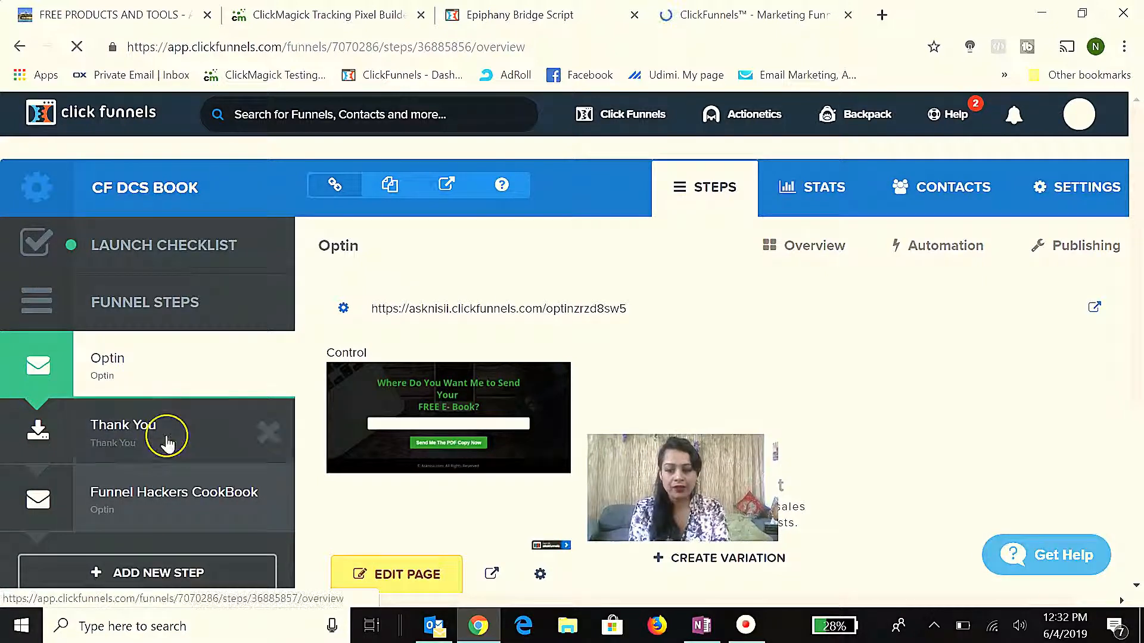
{"action": "left_click", "coordinate": [172, 433]}
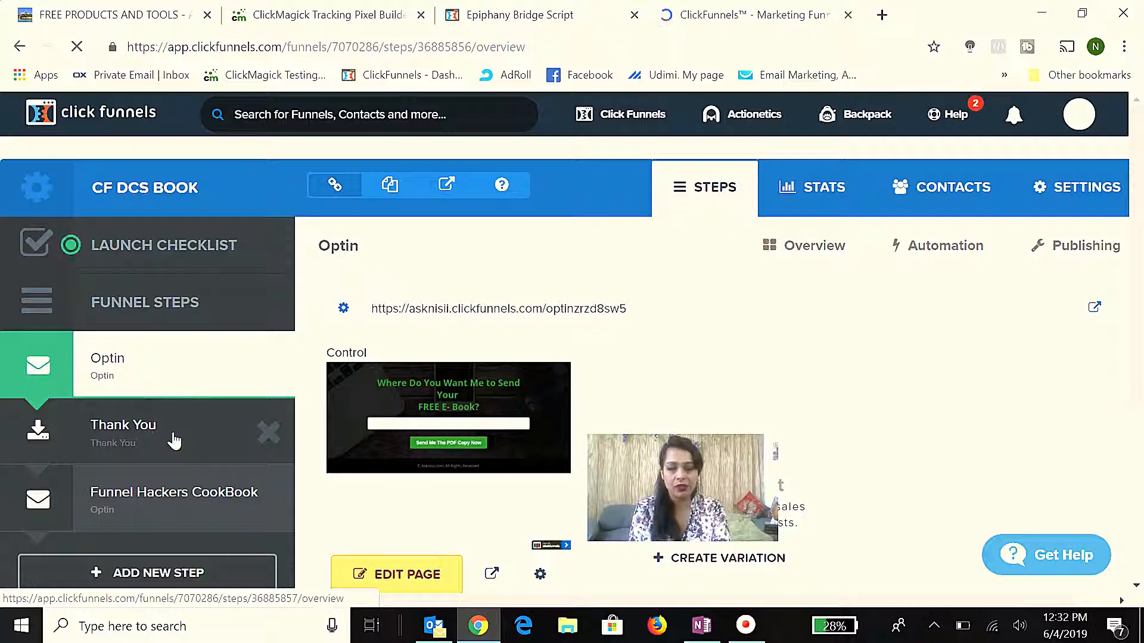
{"action": "left_click", "coordinate": [177, 395]}
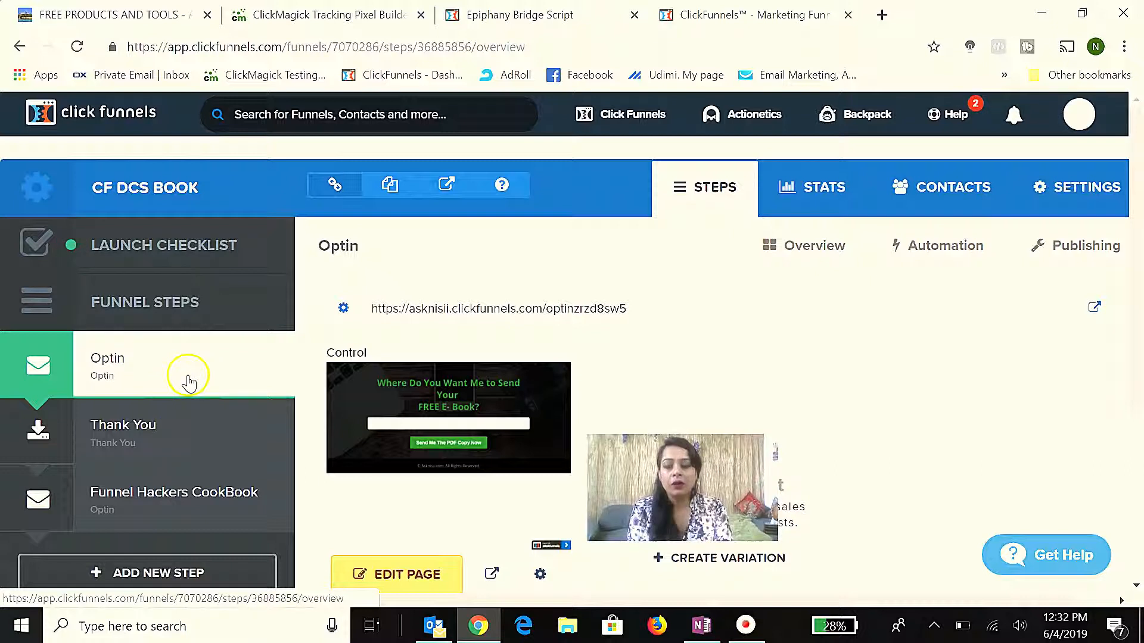
{"action": "left_click", "coordinate": [141, 431]}
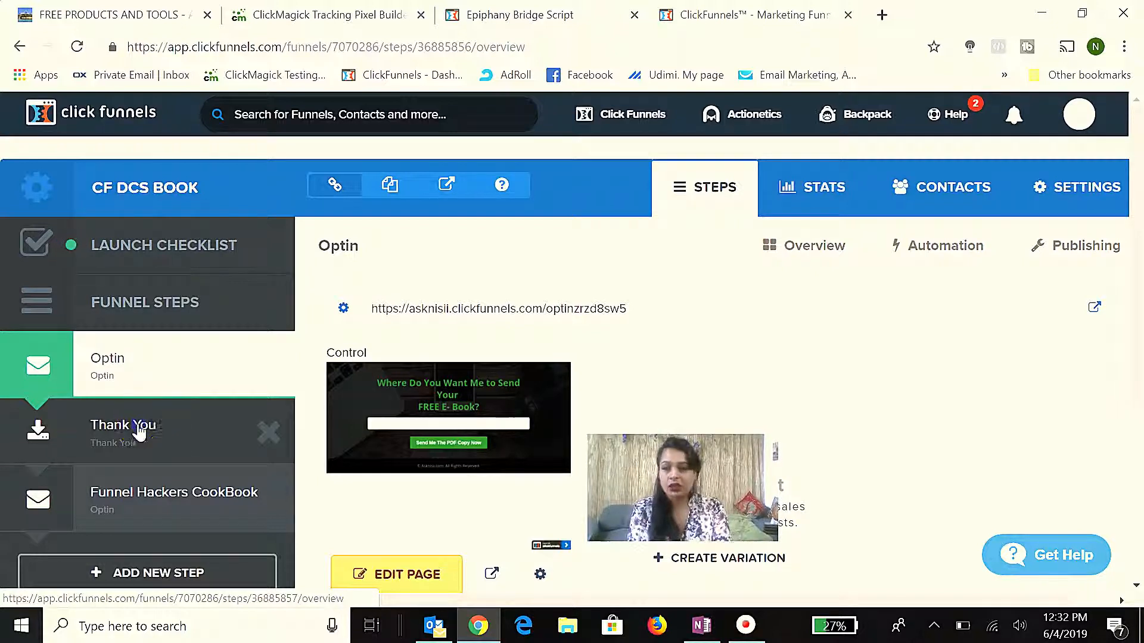
{"action": "left_click", "coordinate": [139, 430]}
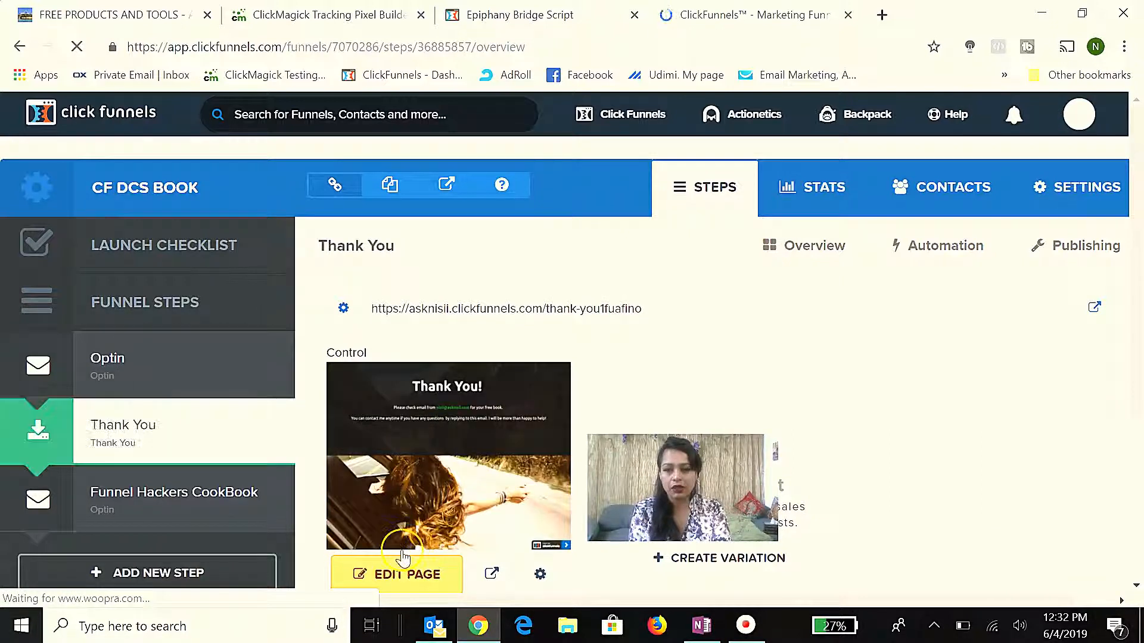
{"action": "left_click", "coordinate": [402, 559]}
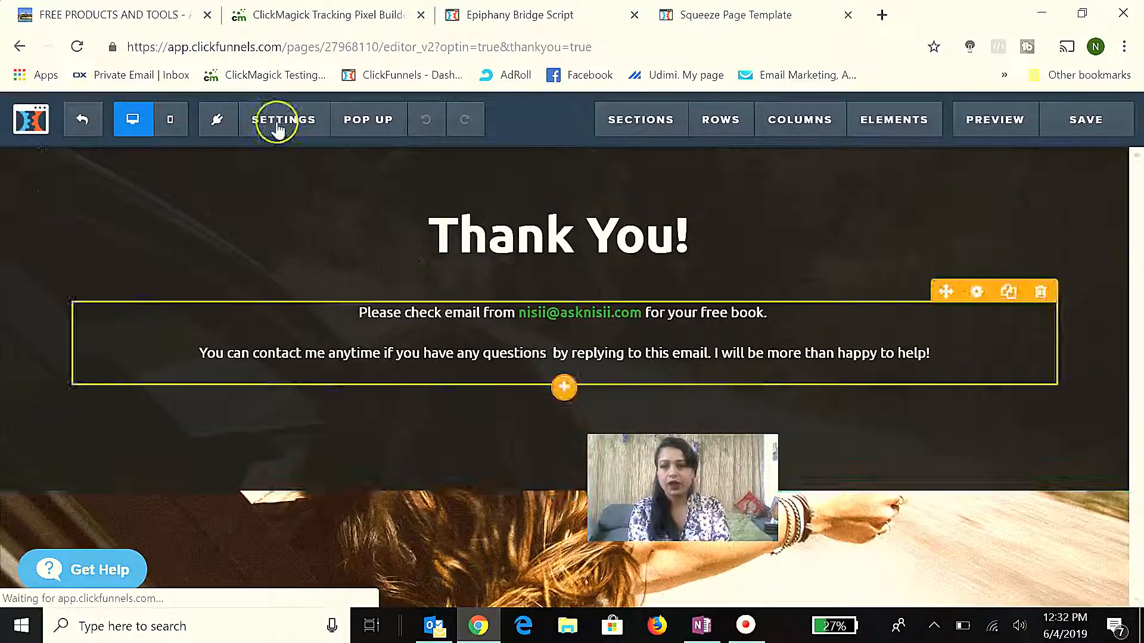
Step: Open the Thank You page's tracking code settings and review the header code
{"action": "left_click", "coordinate": [278, 127]}
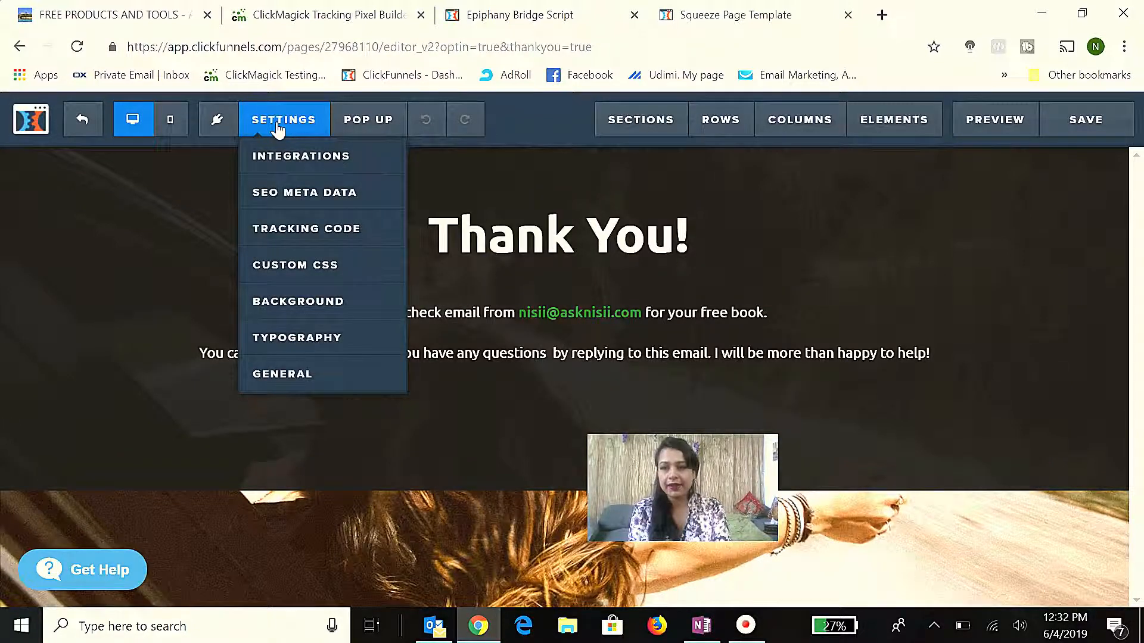
{"action": "left_click", "coordinate": [285, 228]}
{"action": "left_click", "coordinate": [441, 218]}
{"action": "left_click", "coordinate": [420, 218]}
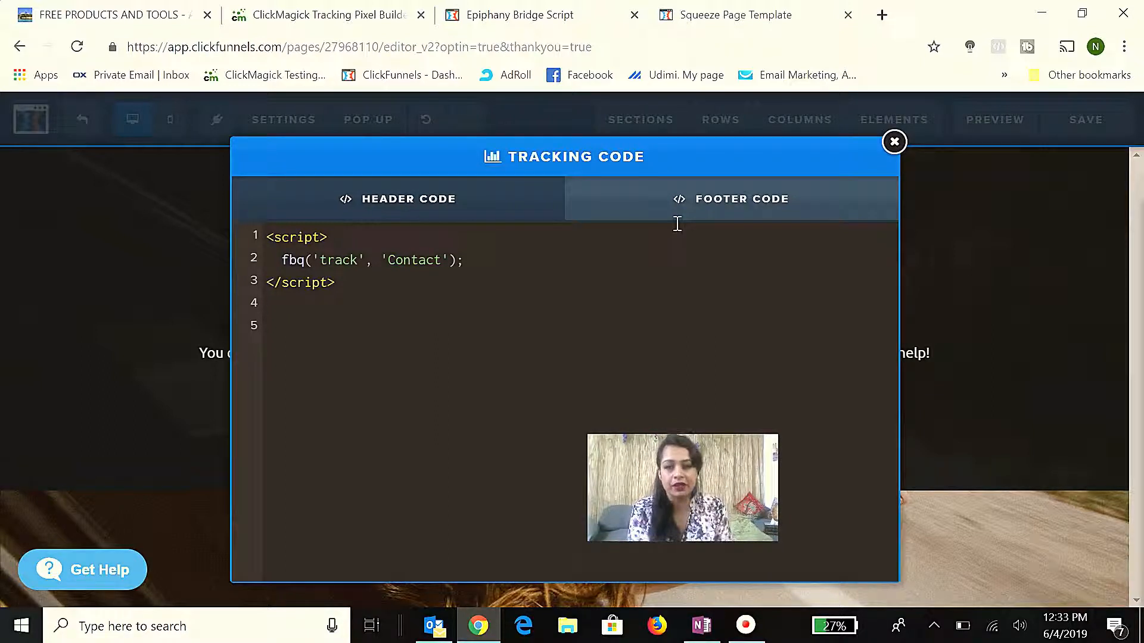
{"action": "left_click", "coordinate": [464, 203]}
{"action": "left_click", "coordinate": [369, 280]}
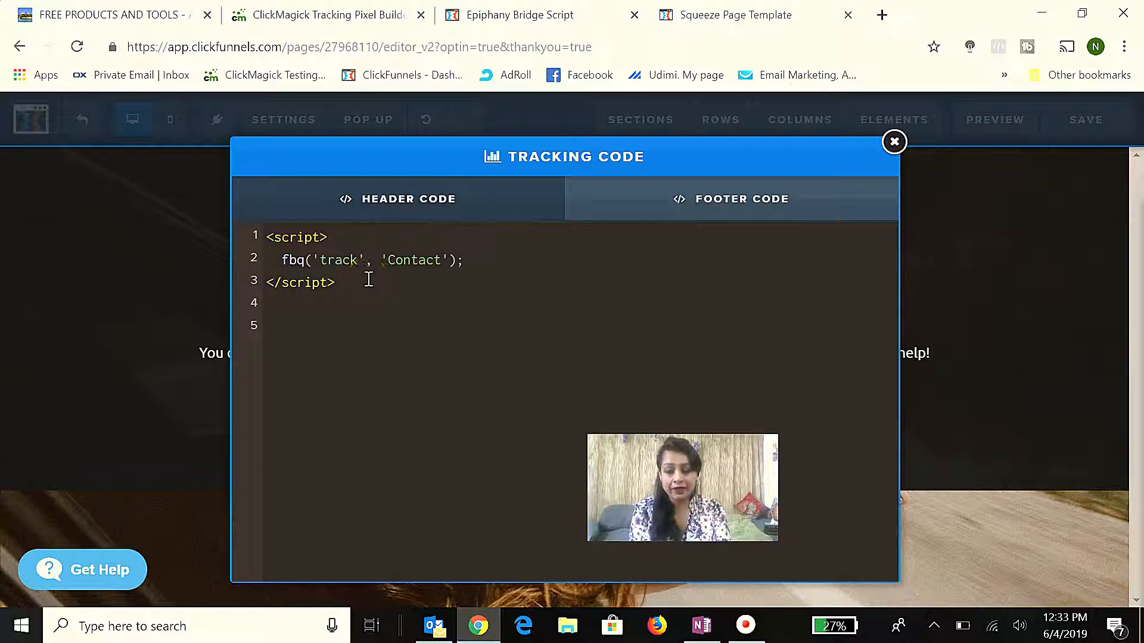
{"action": "left_click", "coordinate": [397, 210]}
{"action": "left_click", "coordinate": [370, 331]}
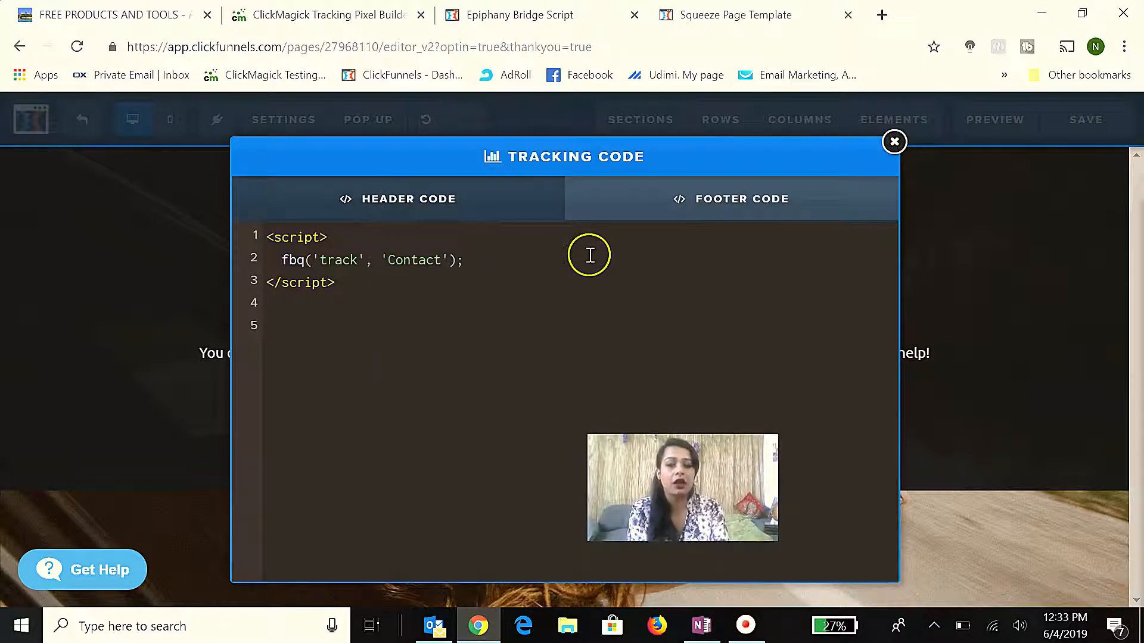
Step: Paste the copied ClickMagick action pixel on line 2 of the footer code and close the tracking code settings
{"action": "left_click", "coordinate": [685, 201]}
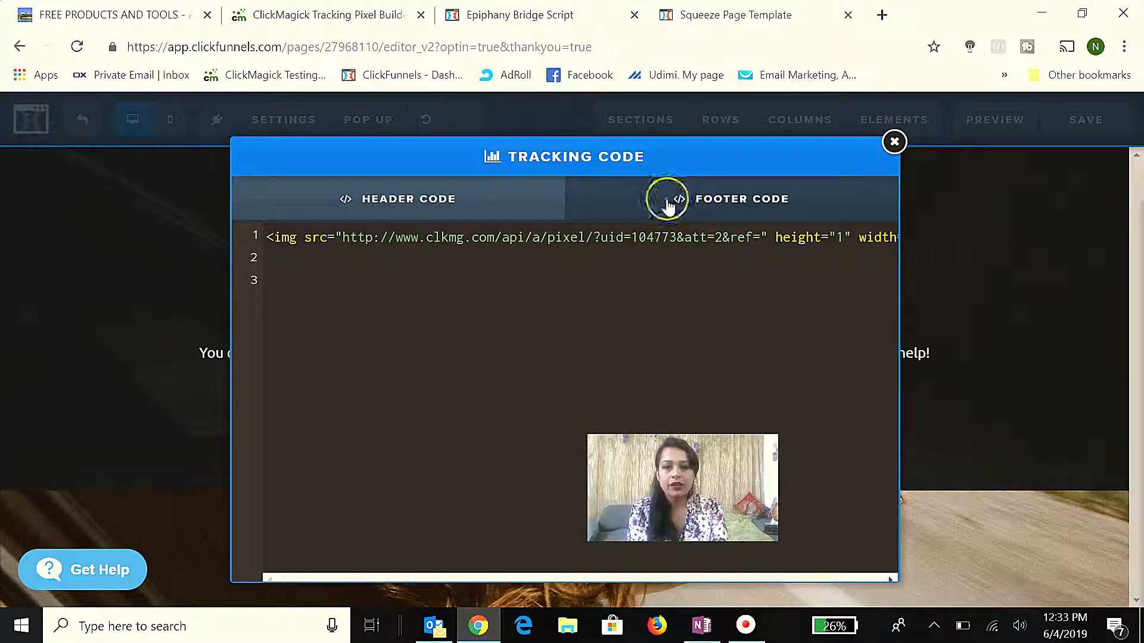
{"action": "left_click", "coordinate": [374, 262]}
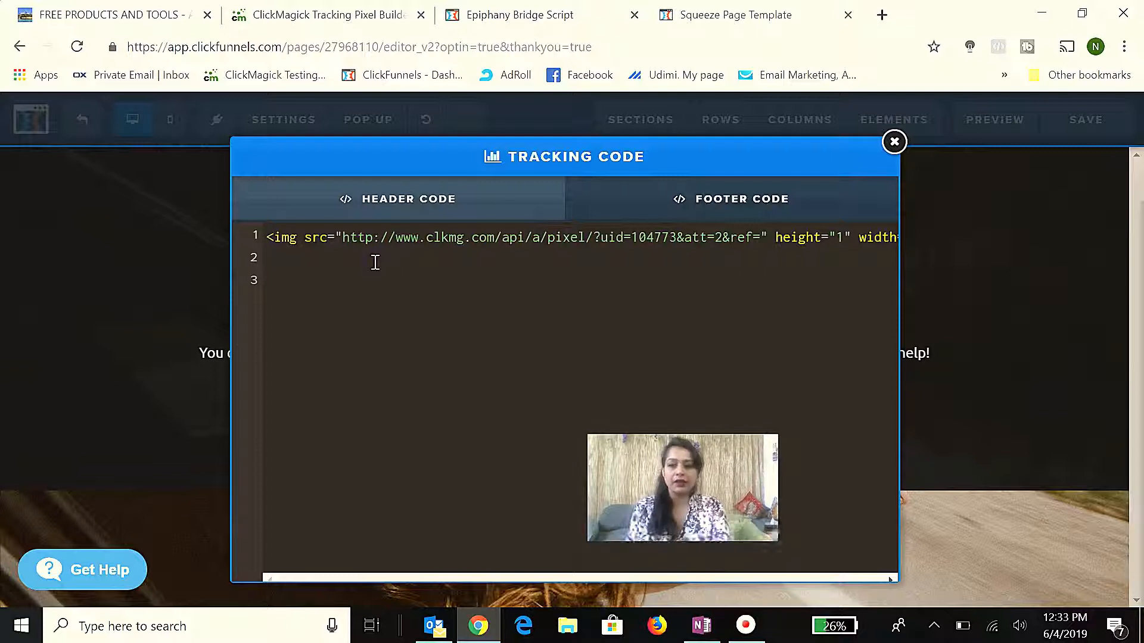
{"action": "type", "text": "<img src=\"http://www.clkmg.com/api/a/pixel/?uid=104773&att=2&ref=\" height=\"1\" width=\"1\" />"}
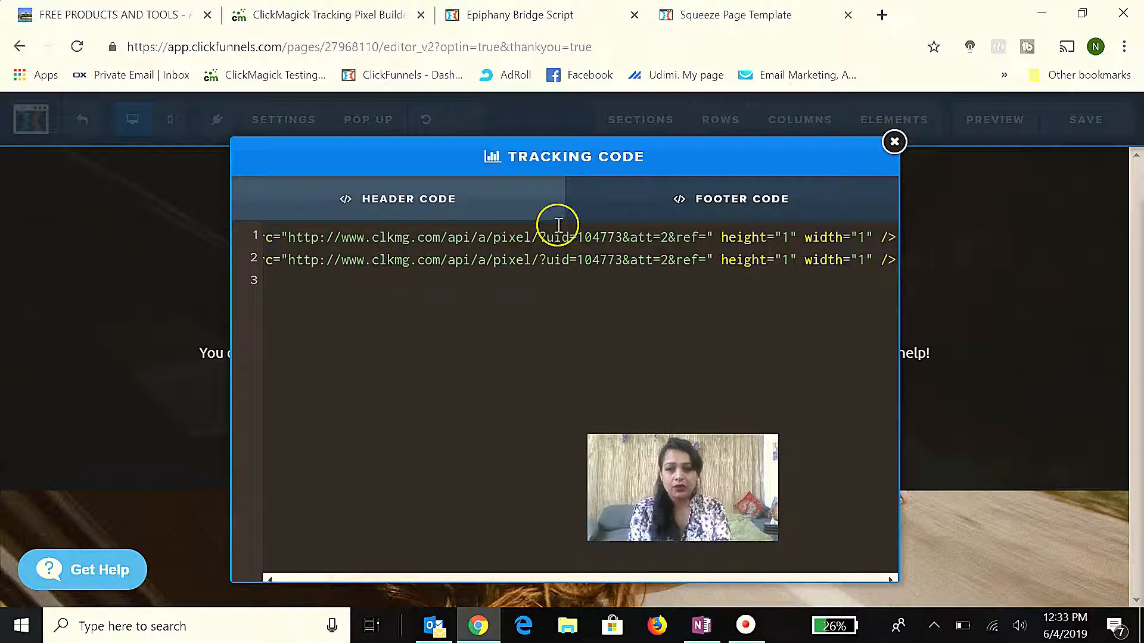
{"action": "left_click", "coordinate": [894, 142]}
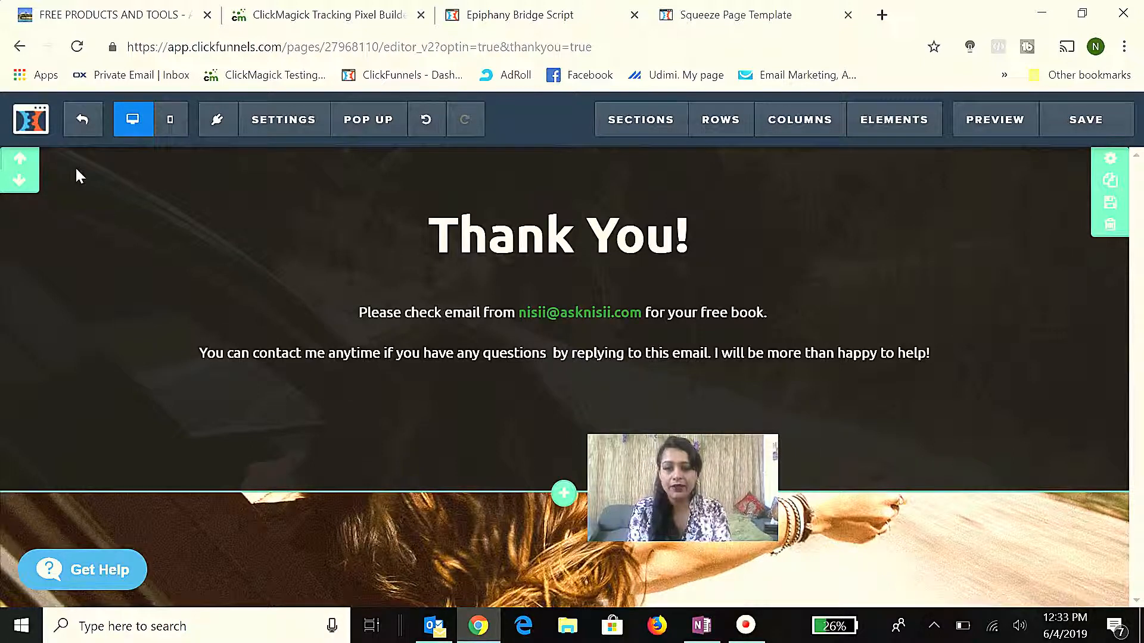
{"action": "left_click", "coordinate": [357, 137]}
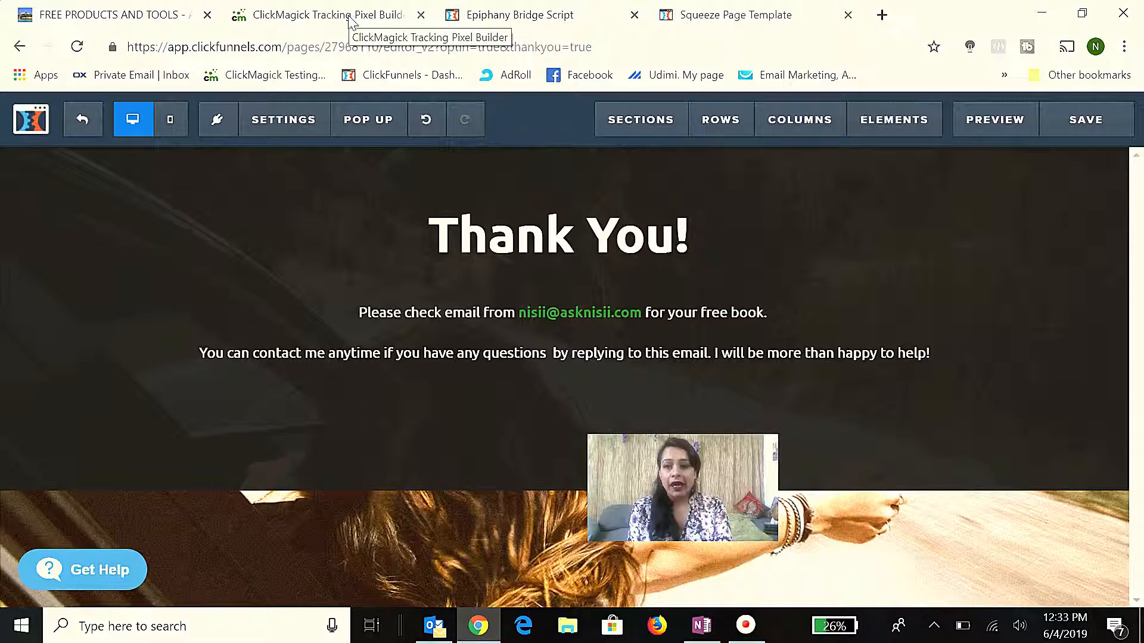
Step: Switch to ClickMagick, open the tracking links list and start creating a new link
{"action": "left_click", "coordinate": [352, 42]}
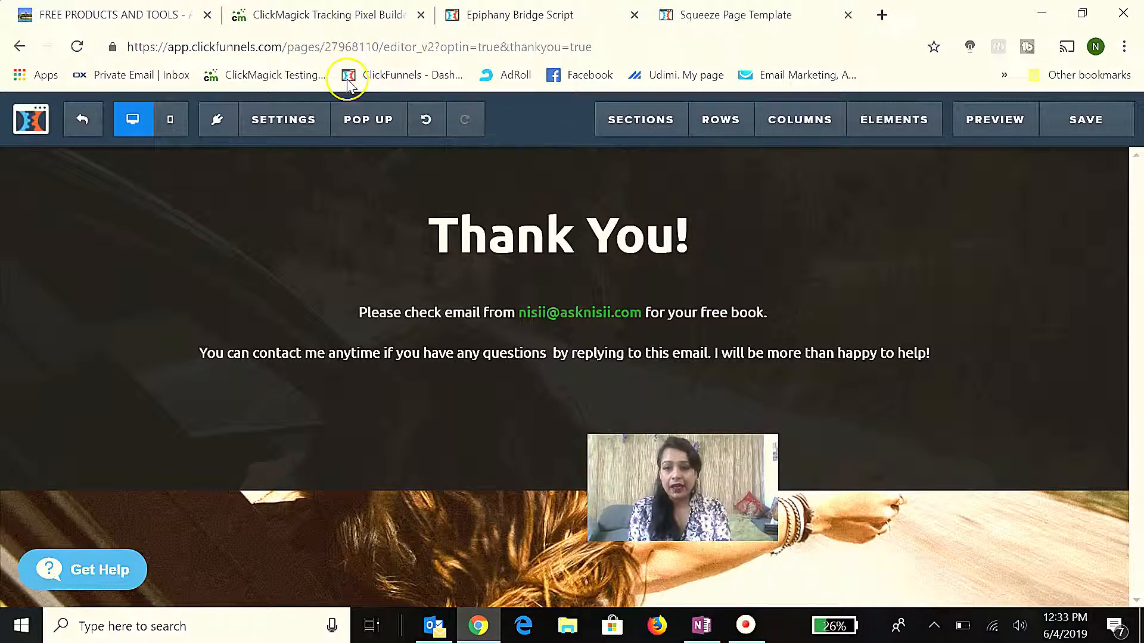
{"action": "left_click", "coordinate": [344, 115]}
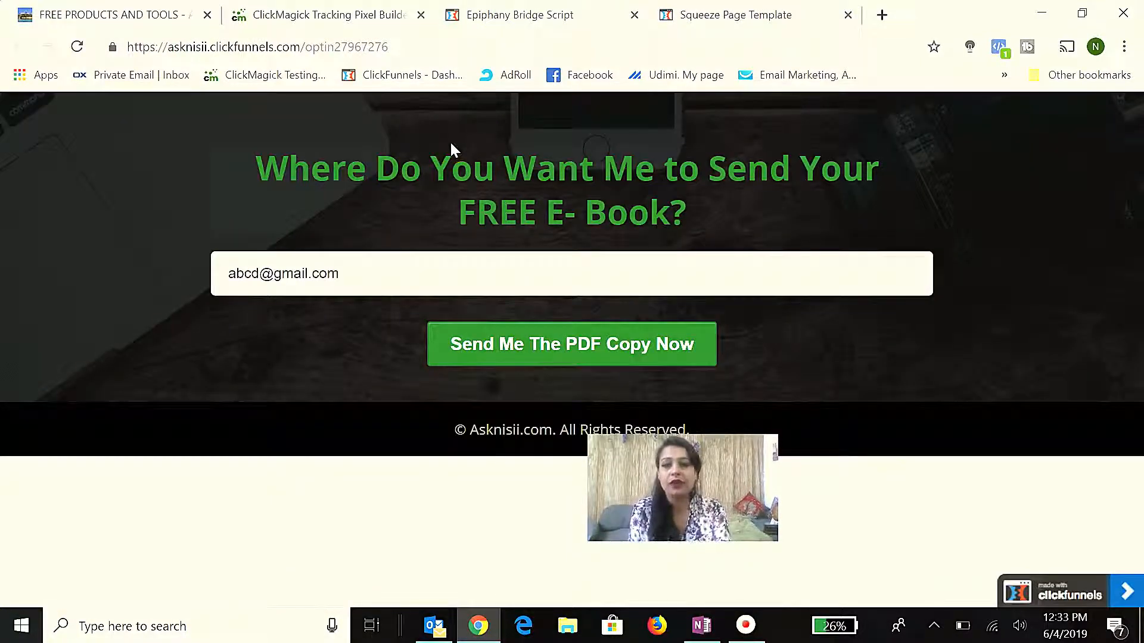
{"action": "left_click", "coordinate": [337, 18]}
{"action": "scroll", "coordinate": [311, 216], "scroll_direction": "up", "scroll_amount": 3}
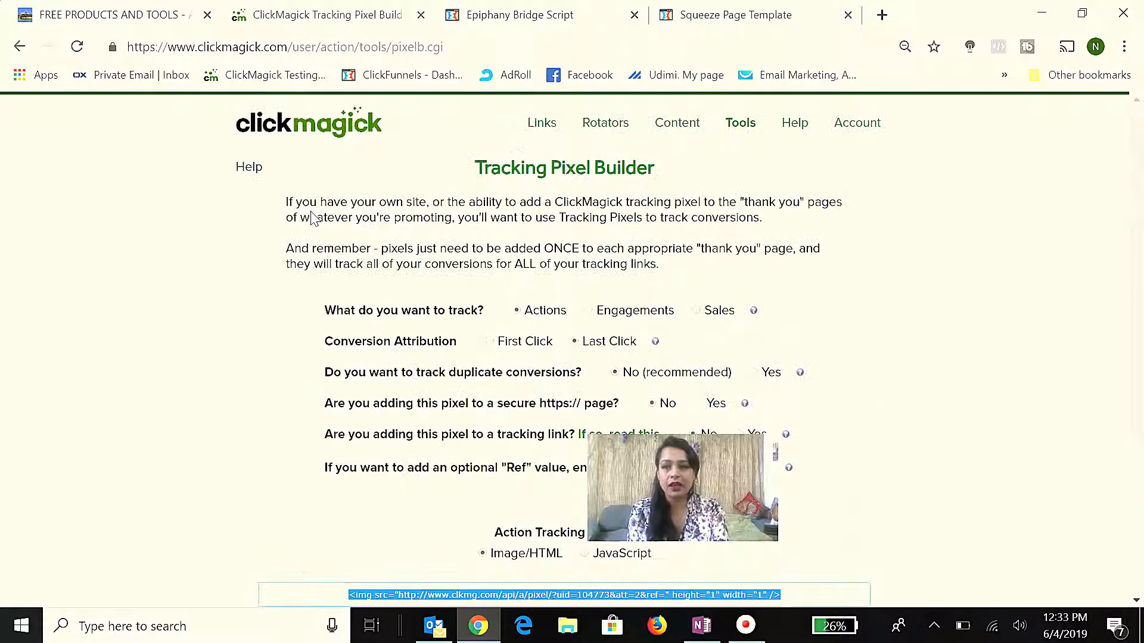
{"action": "left_click", "coordinate": [544, 133]}
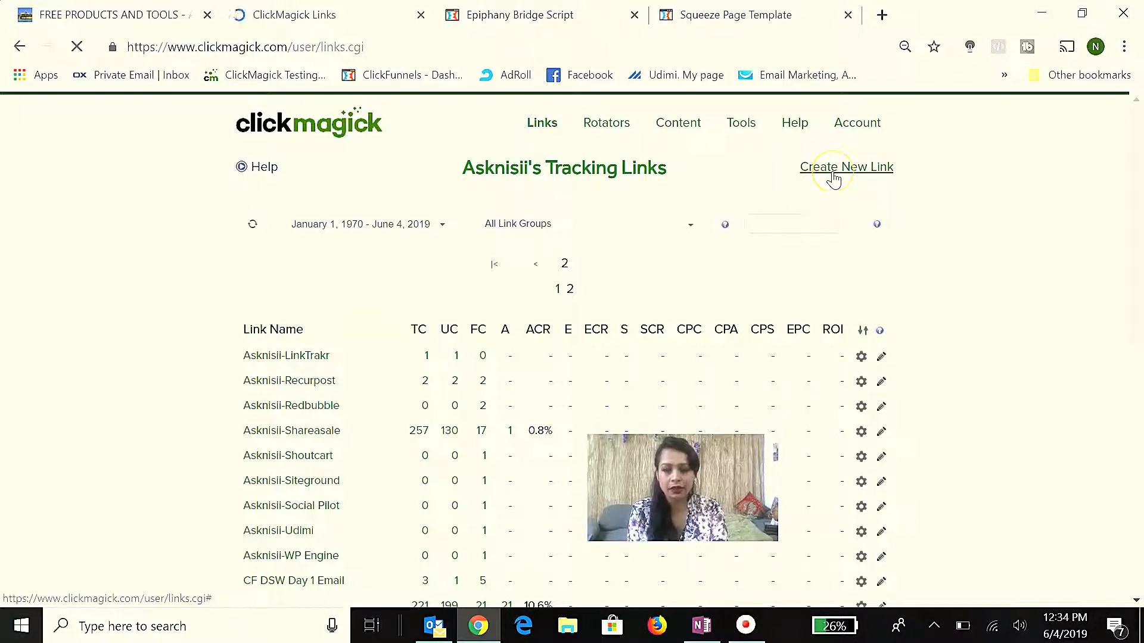
{"action": "left_click", "coordinate": [833, 175]}
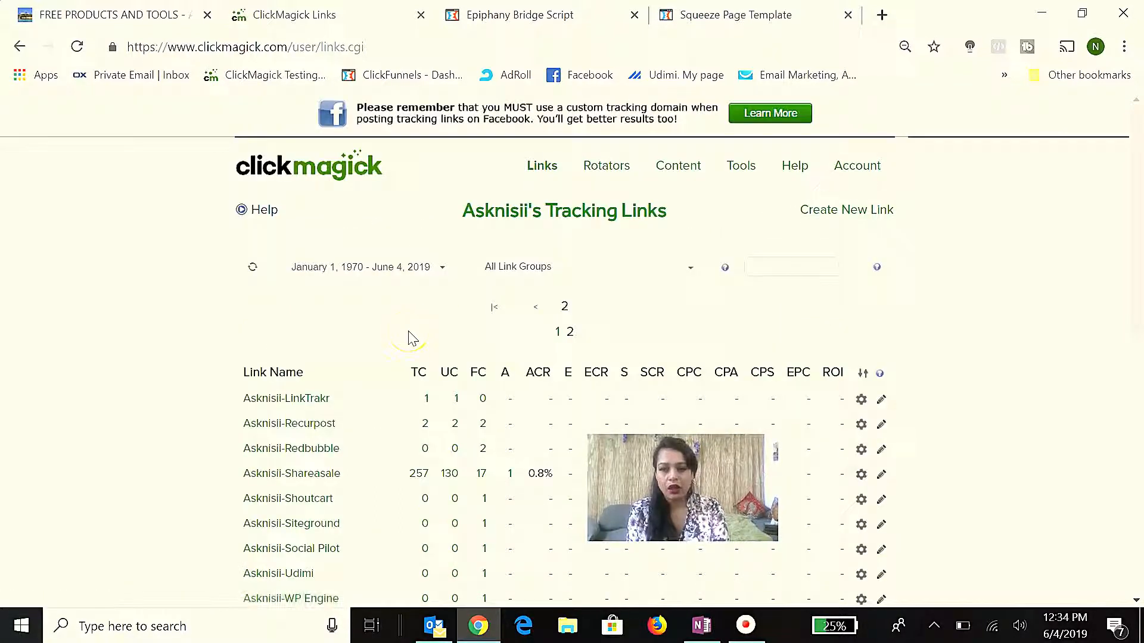
{"action": "left_click", "coordinate": [822, 212]}
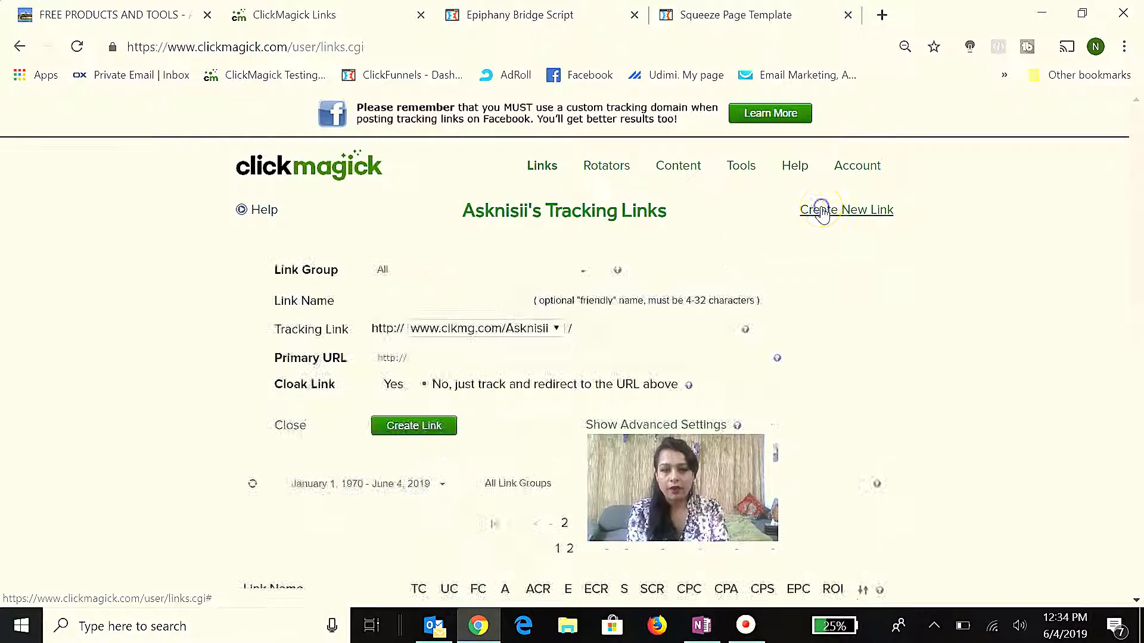
{"action": "left_click", "coordinate": [422, 361]}
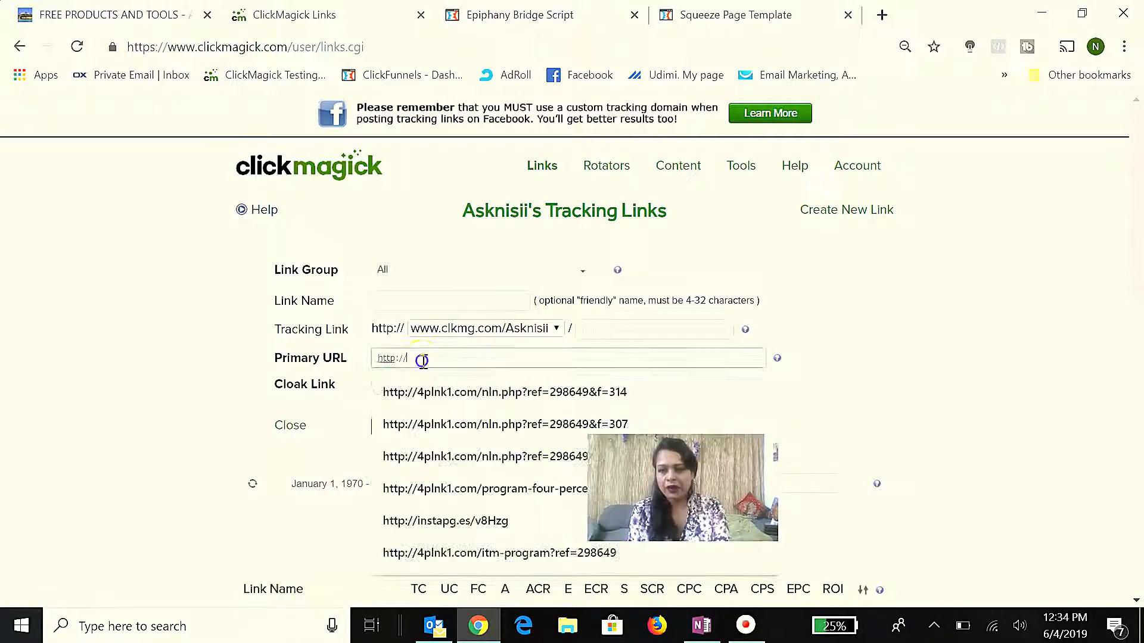
{"action": "left_click_drag", "start_coordinate": [416, 361], "coordinate": [362, 365]}
{"action": "key", "text": "BackSpace"}
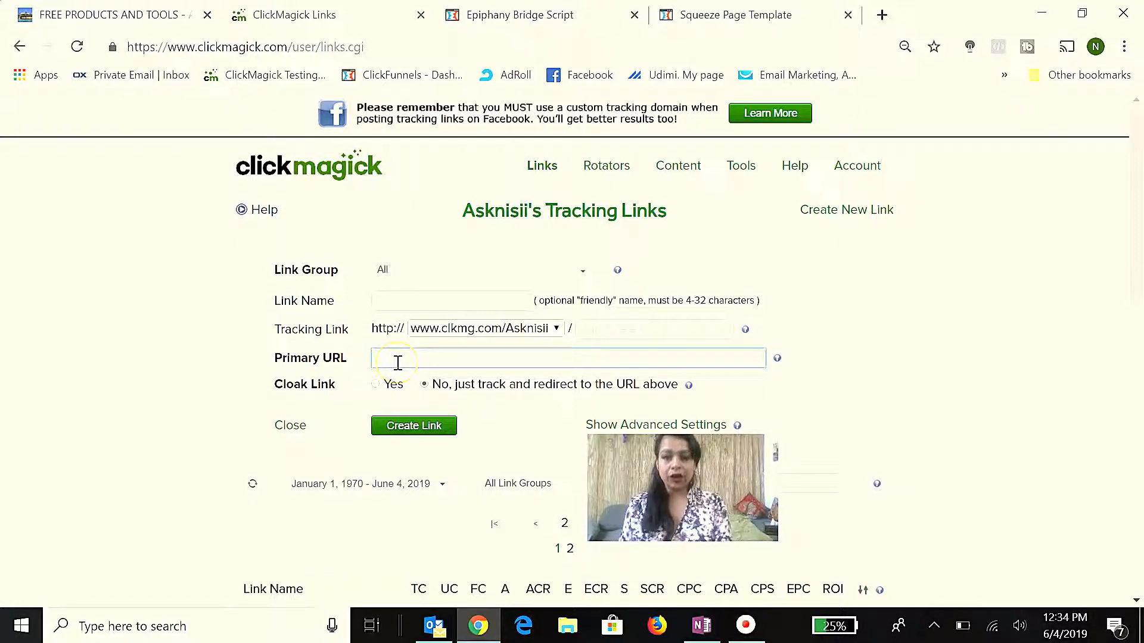
{"action": "left_click", "coordinate": [514, 23]}
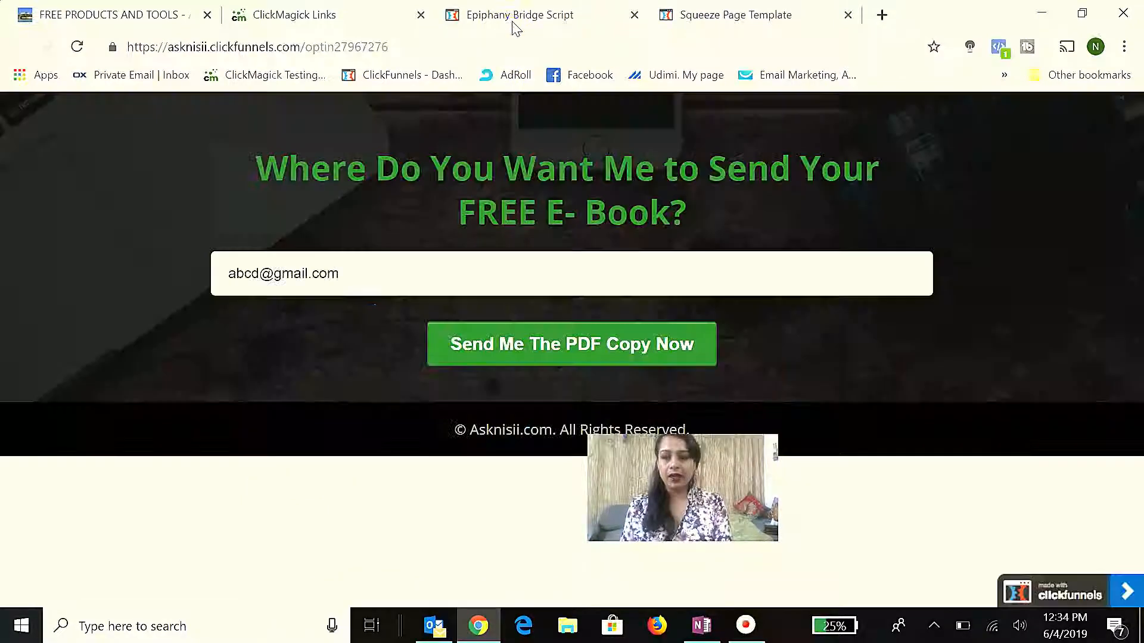
{"action": "left_click", "coordinate": [473, 40]}
{"action": "key", "text": "ctrl+c"}
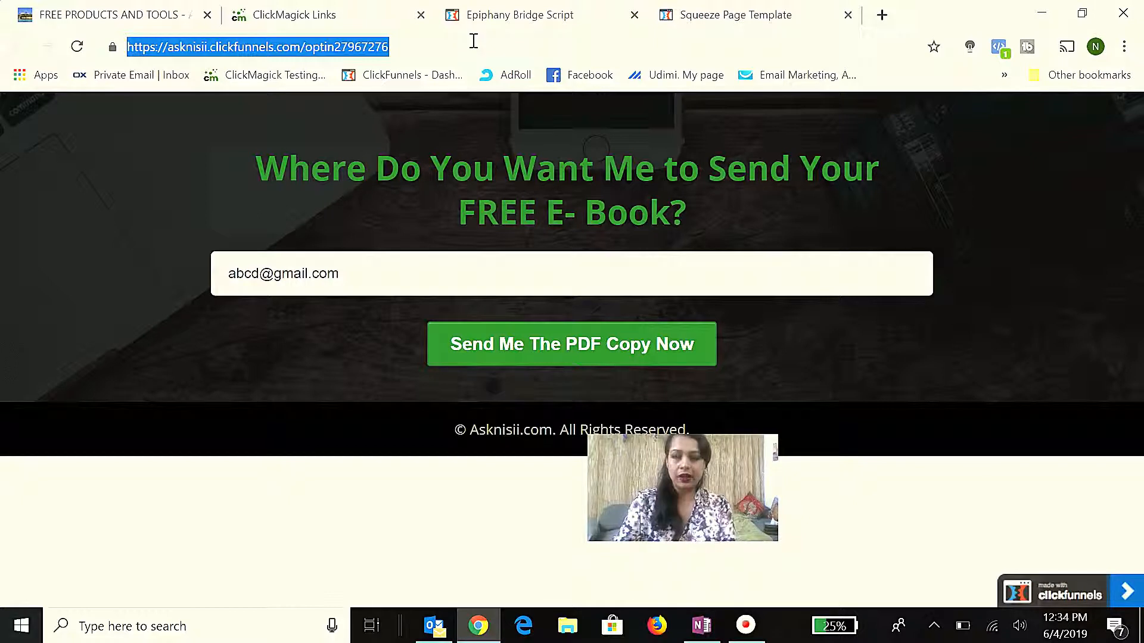
{"action": "left_click", "coordinate": [382, 12]}
{"action": "left_click", "coordinate": [480, 345]}
{"action": "left_click", "coordinate": [470, 353]}
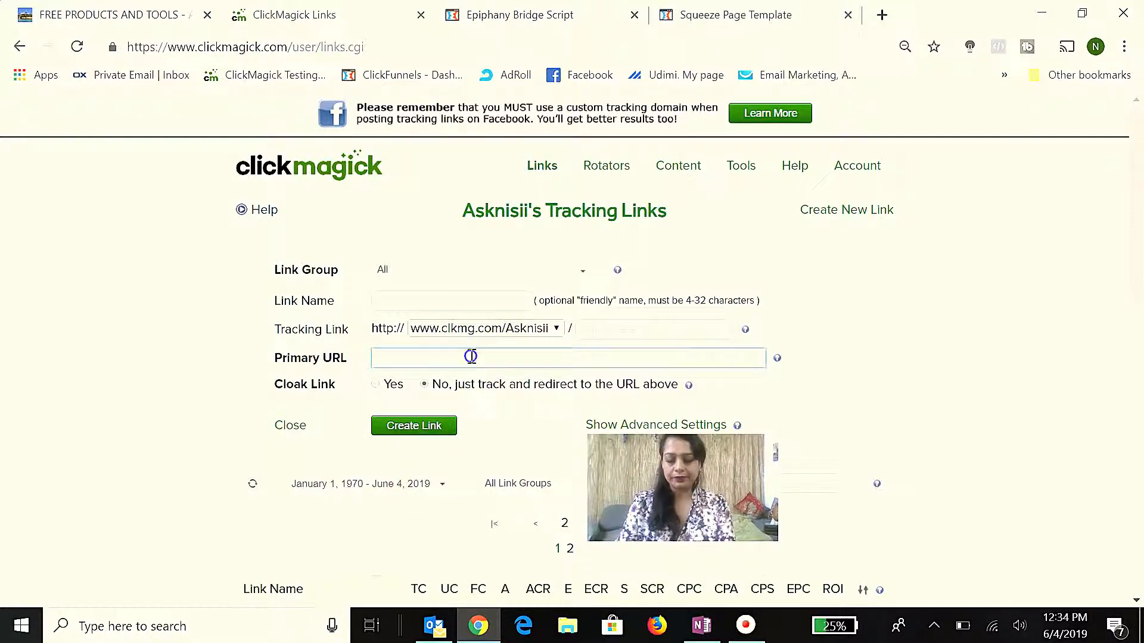
{"action": "key", "text": "ctrl+v"}
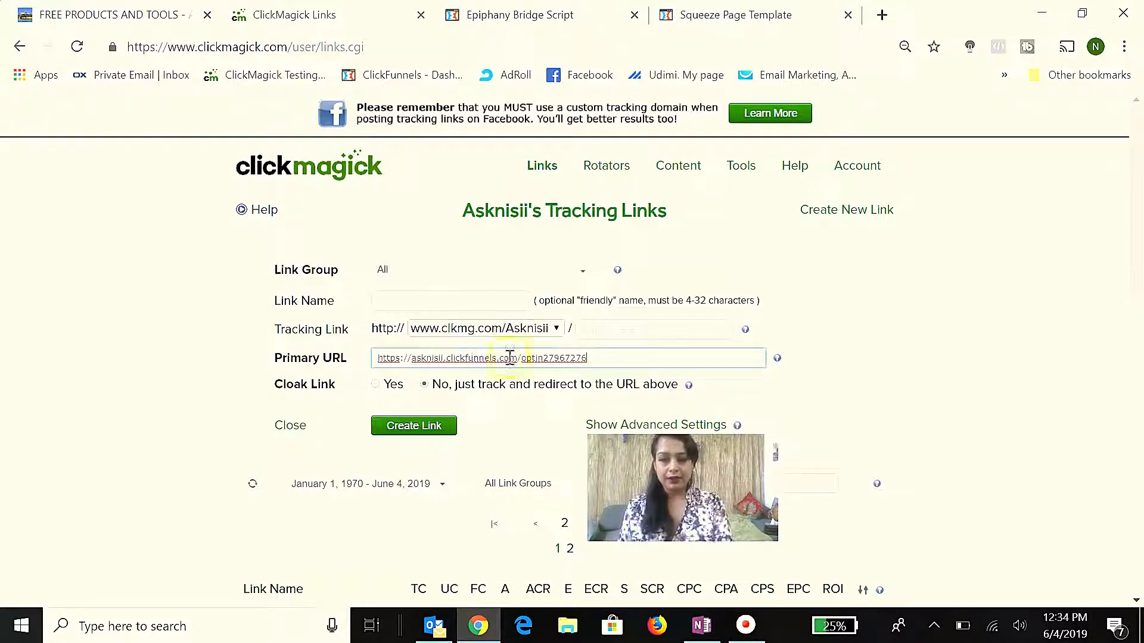
{"action": "left_click", "coordinate": [596, 357]}
Step: Set the tracking link's ending to "book" and the link name to "Facebook Ad- Book"
{"action": "left_click", "coordinate": [597, 329]}
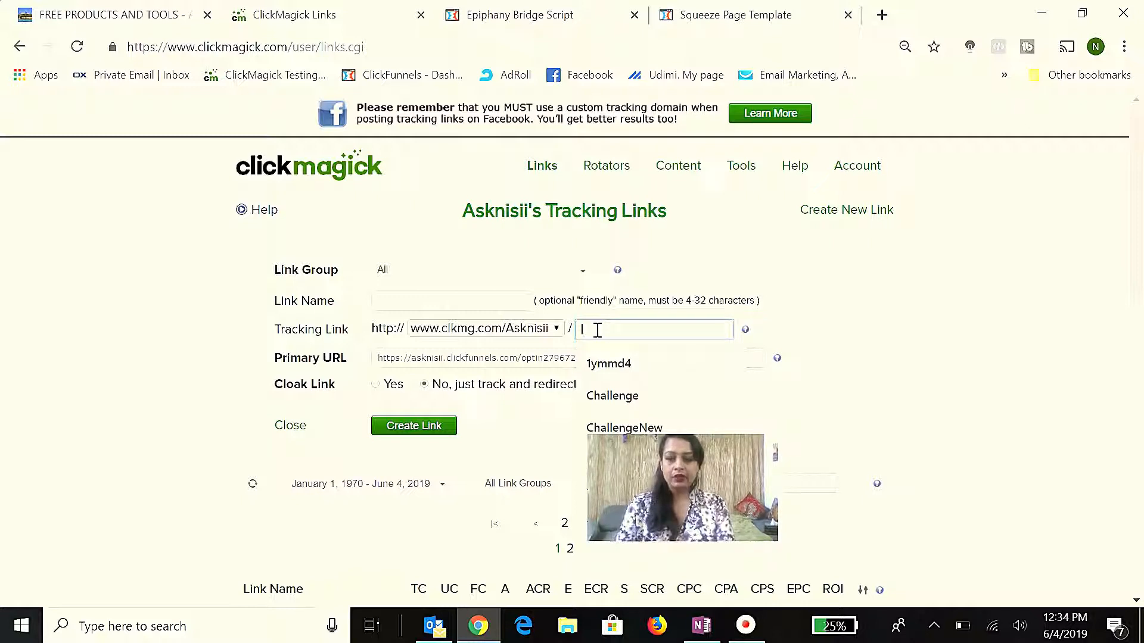
{"action": "type", "text": "book"}
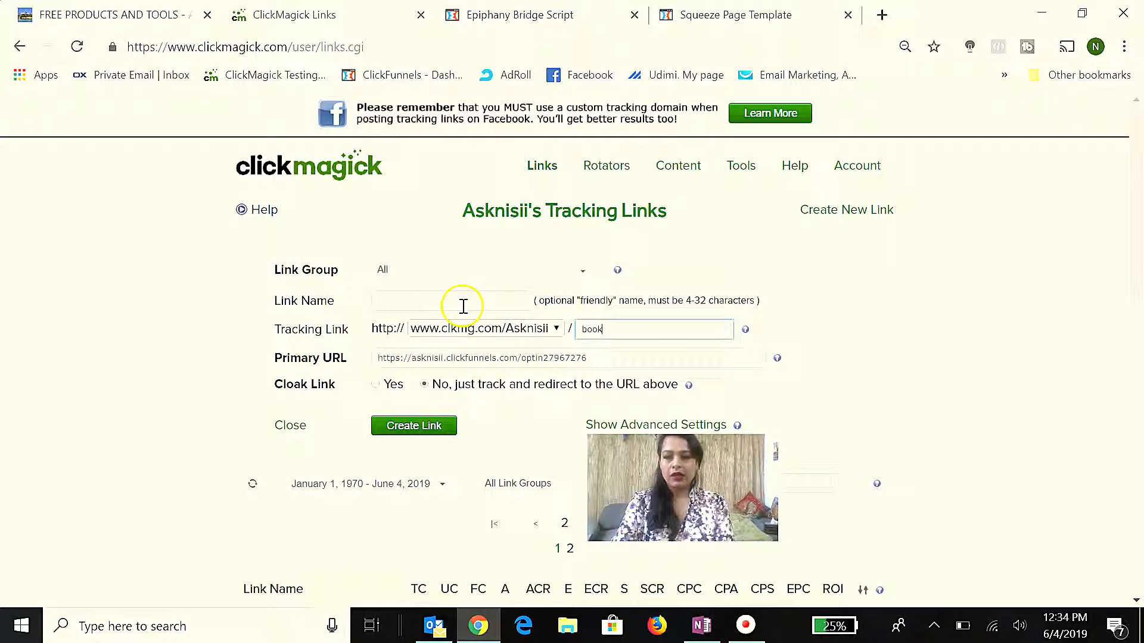
{"action": "left_click", "coordinate": [464, 302]}
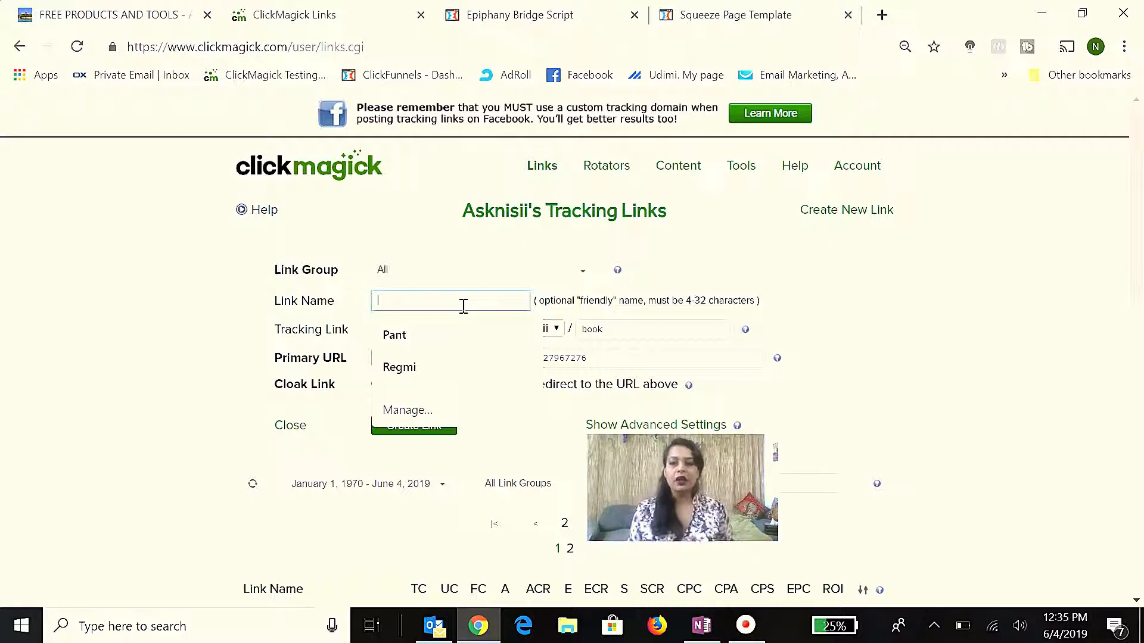
{"action": "type", "text": "Facebook Ad-"}
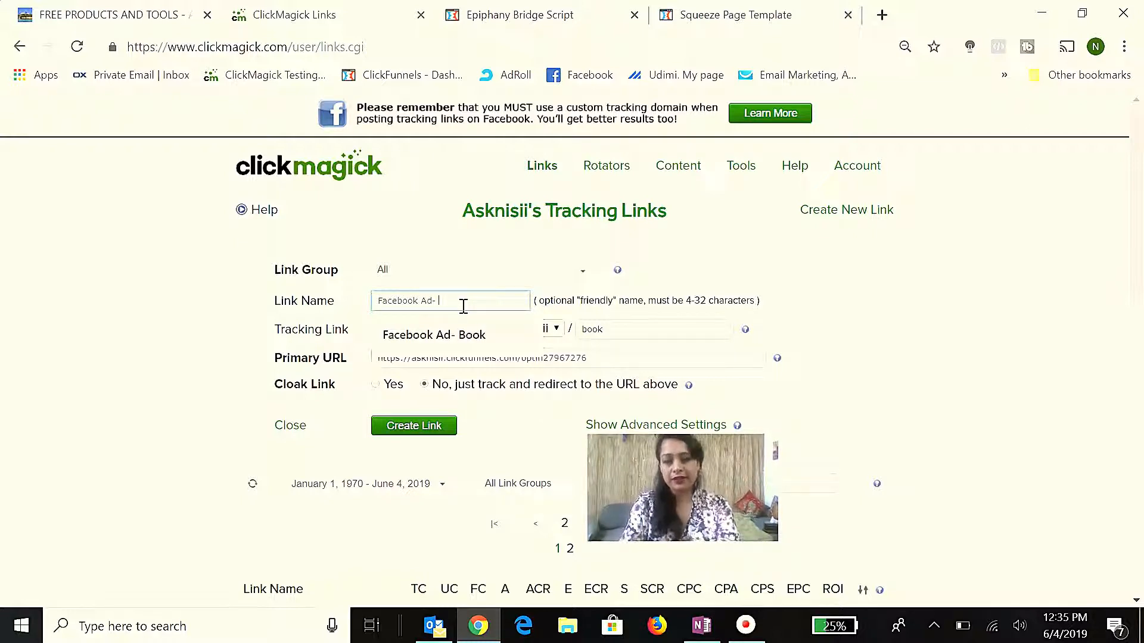
{"action": "type", "text": " Book"}
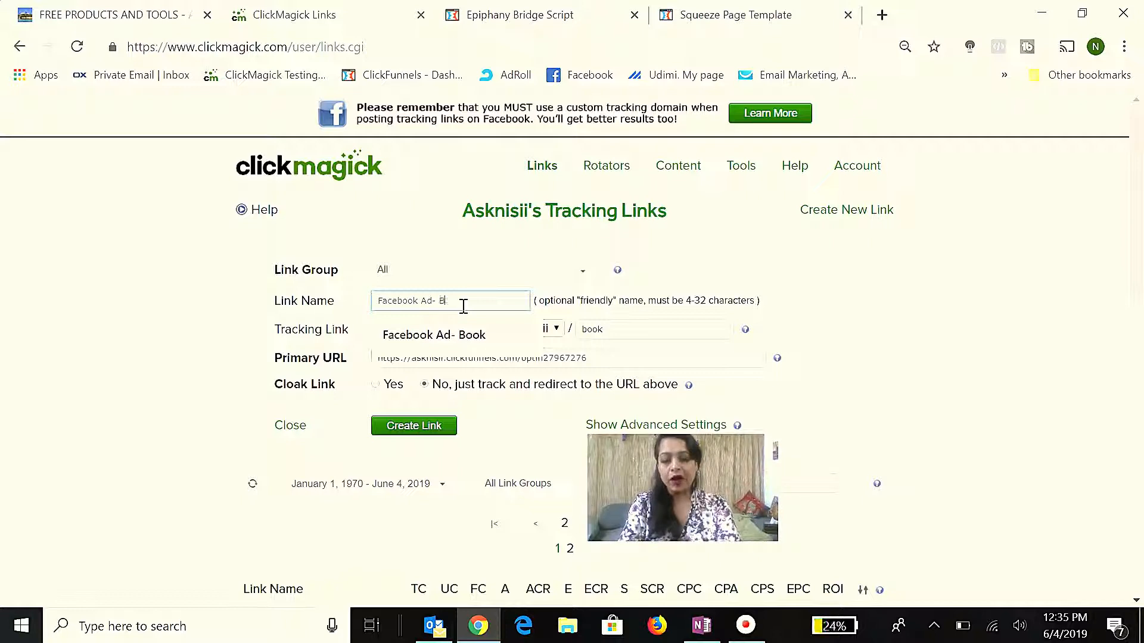
{"action": "left_click", "coordinate": [728, 265]}
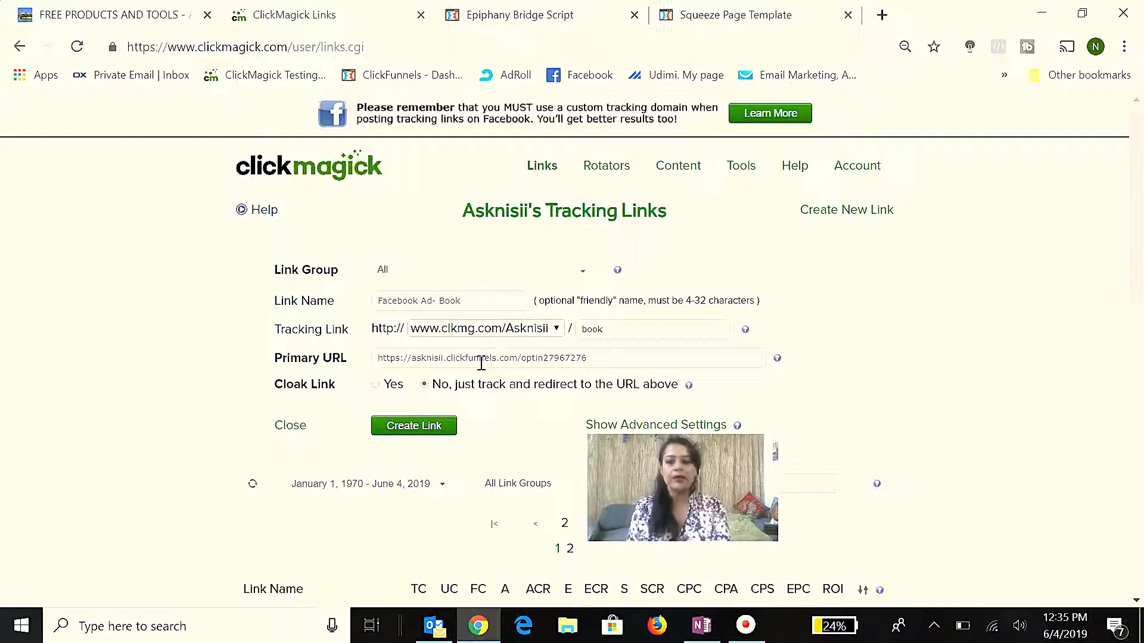
{"action": "left_click", "coordinate": [390, 303]}
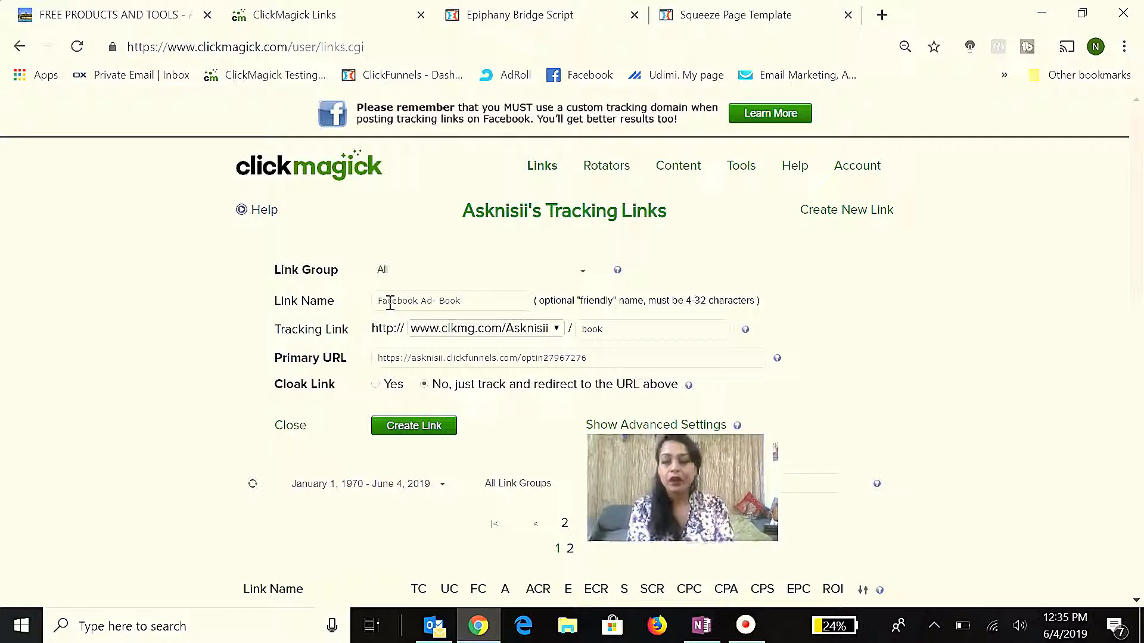
{"action": "left_click", "coordinate": [484, 331]}
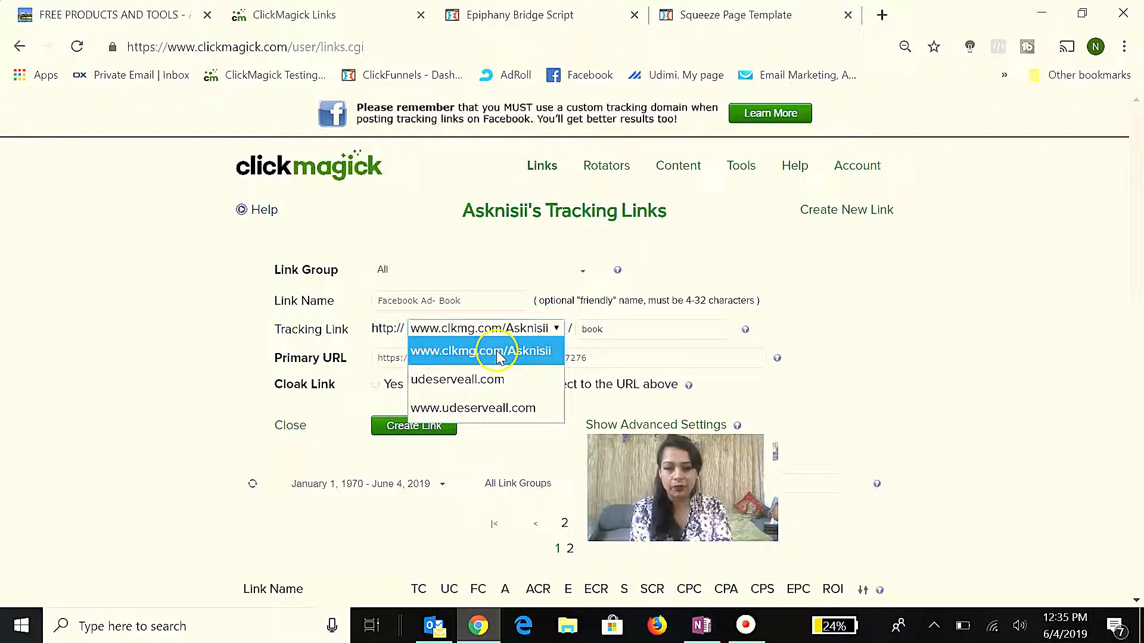
{"action": "left_click", "coordinate": [498, 353]}
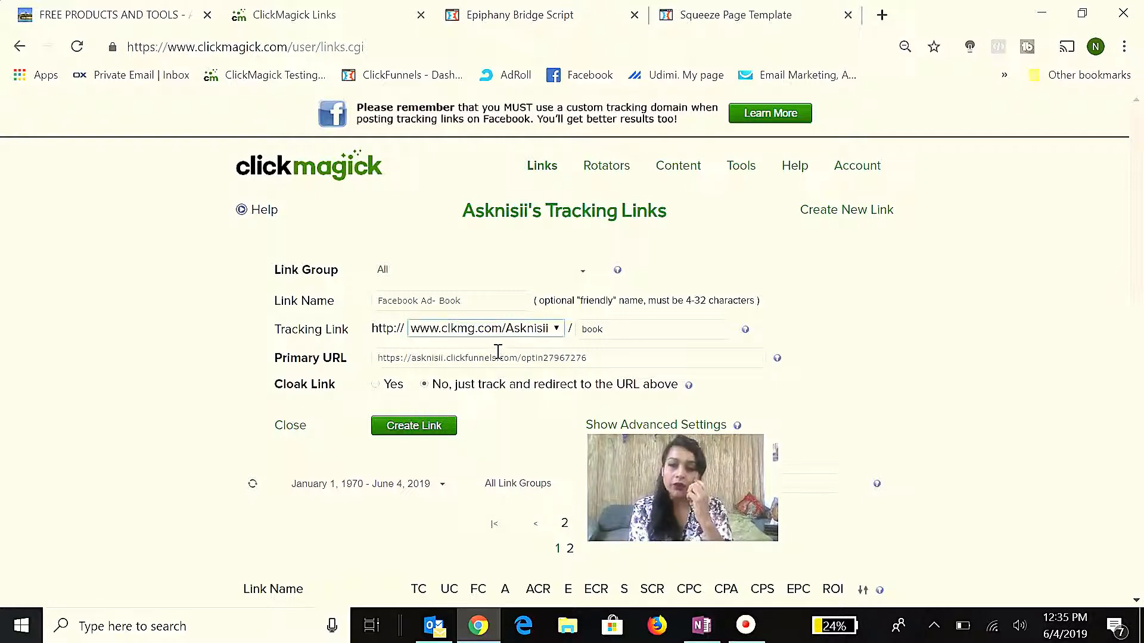
{"action": "left_click", "coordinate": [498, 327]}
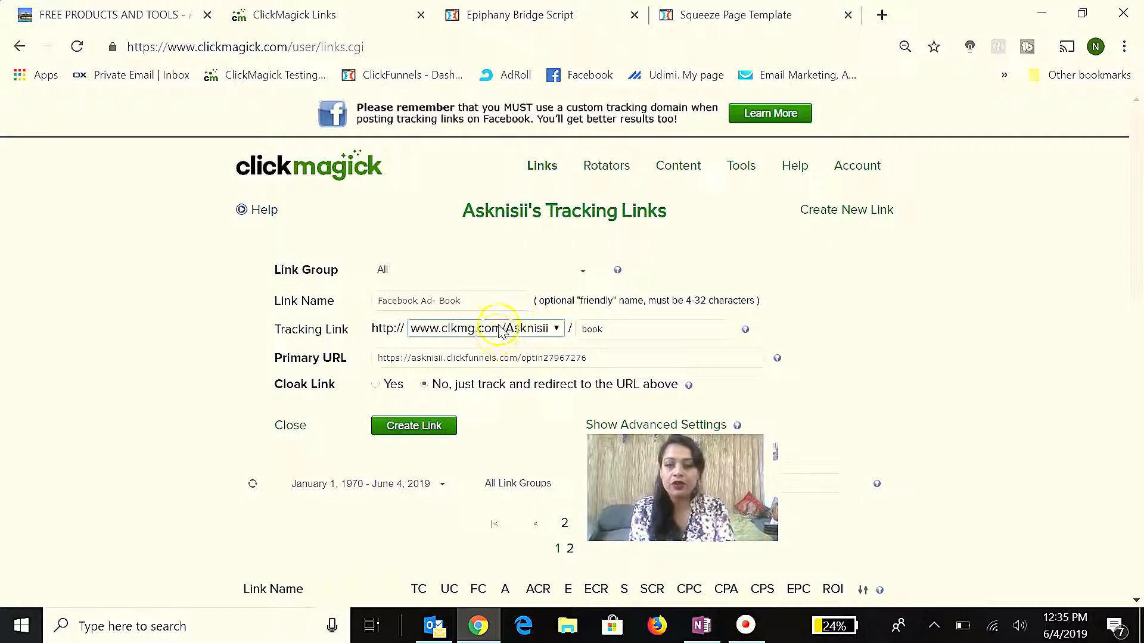
{"action": "left_click", "coordinate": [481, 381]}
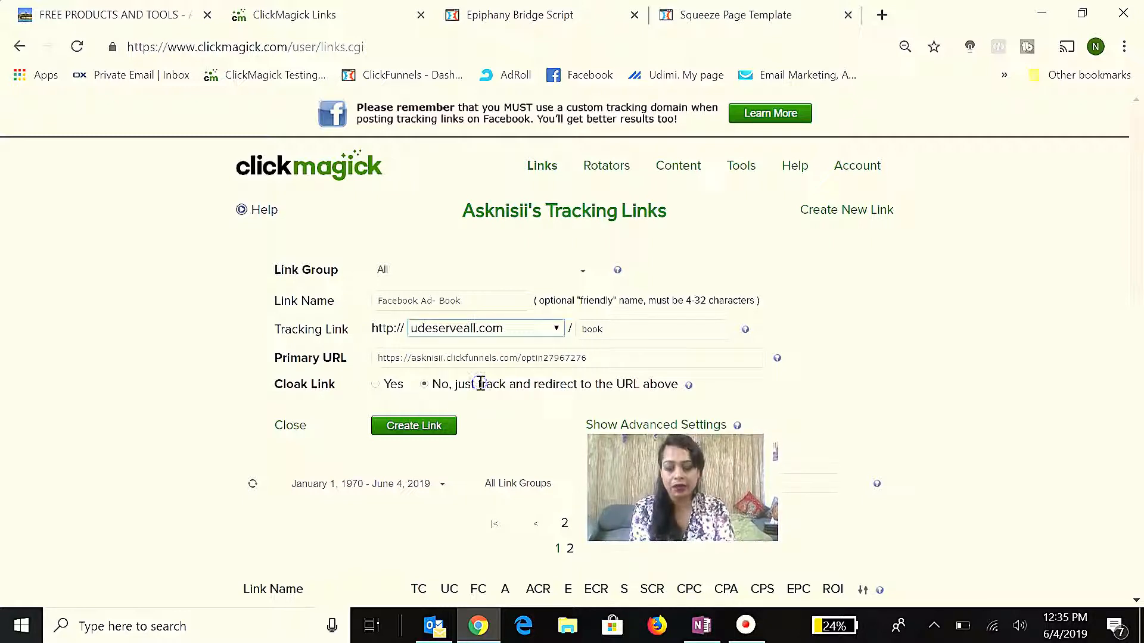
{"action": "left_click", "coordinate": [536, 330]}
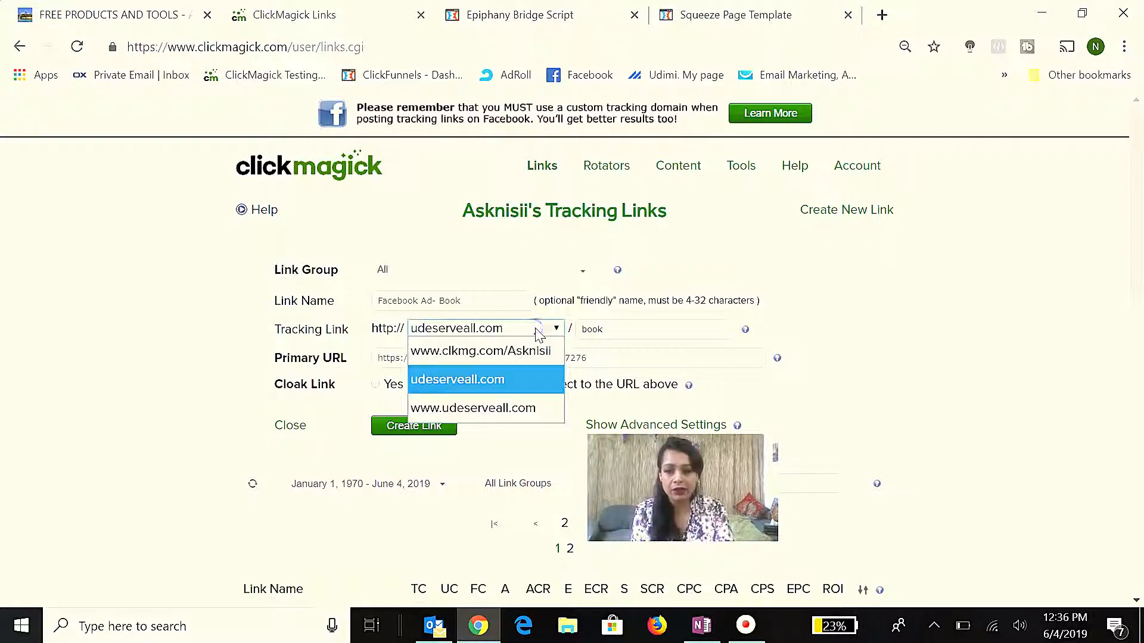
{"action": "left_click", "coordinate": [490, 353]}
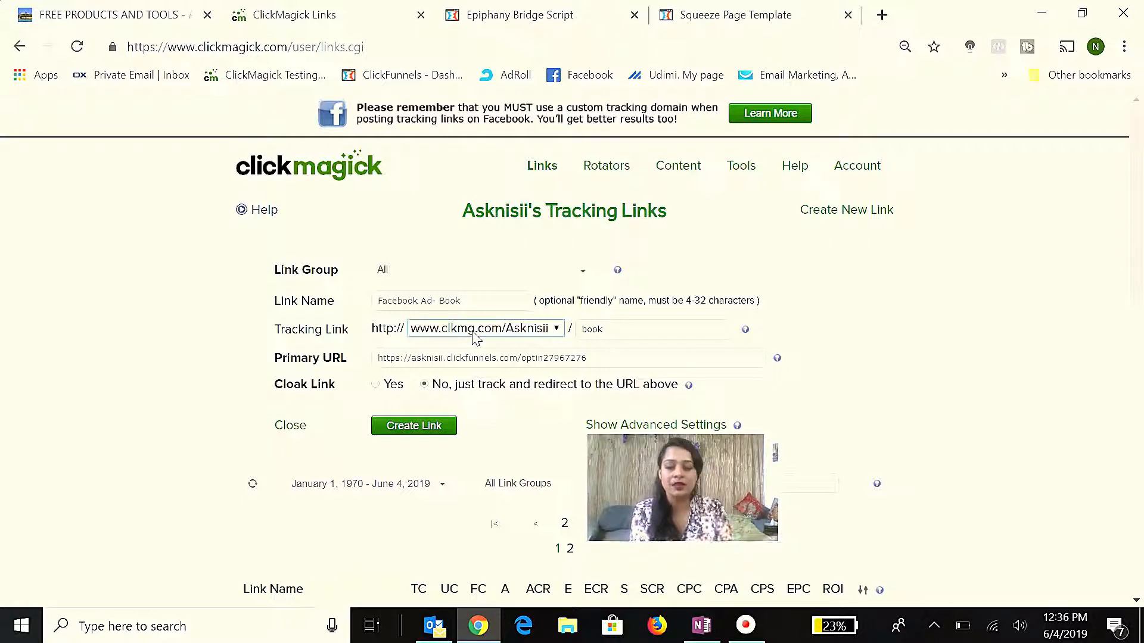
{"action": "left_click", "coordinate": [475, 335]}
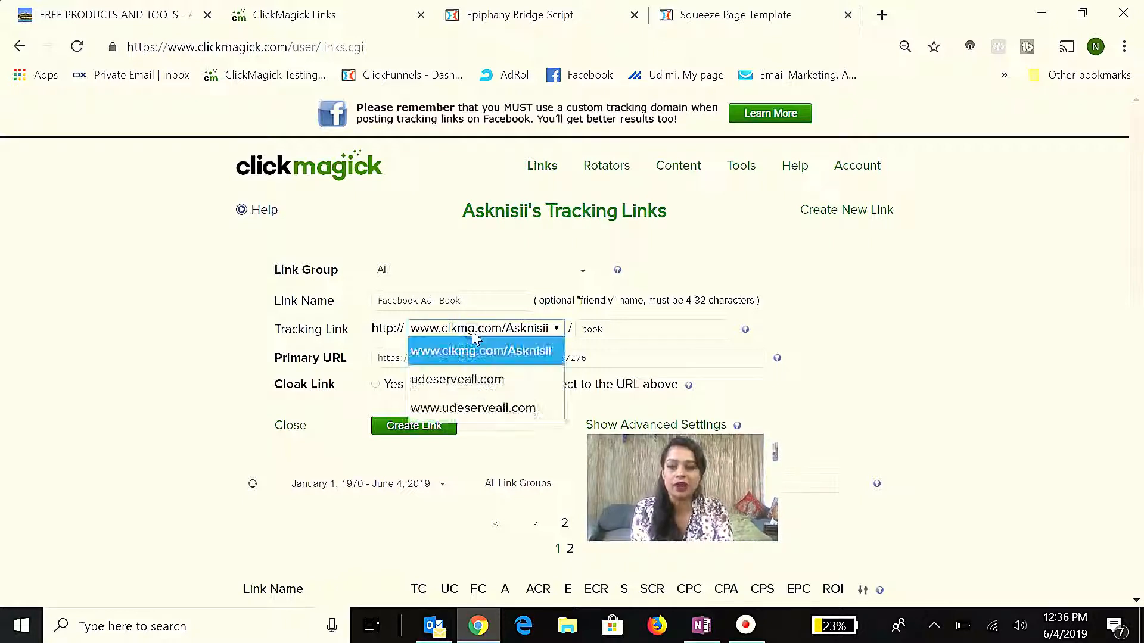
{"action": "left_click", "coordinate": [464, 381]}
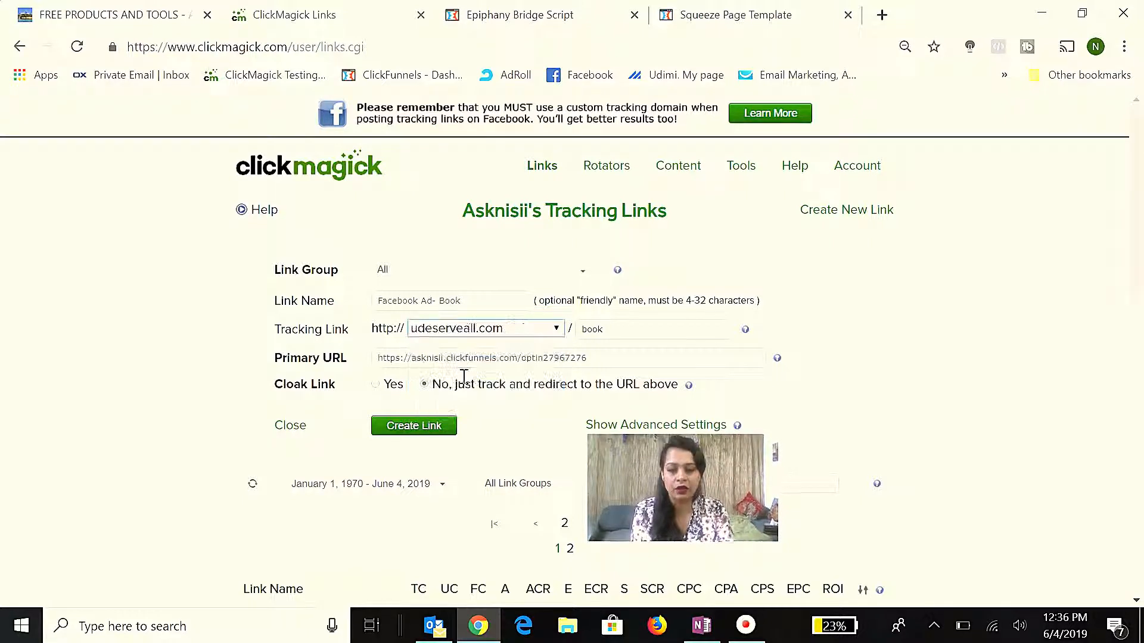
{"action": "left_click", "coordinate": [515, 329]}
{"action": "left_click", "coordinate": [493, 354]}
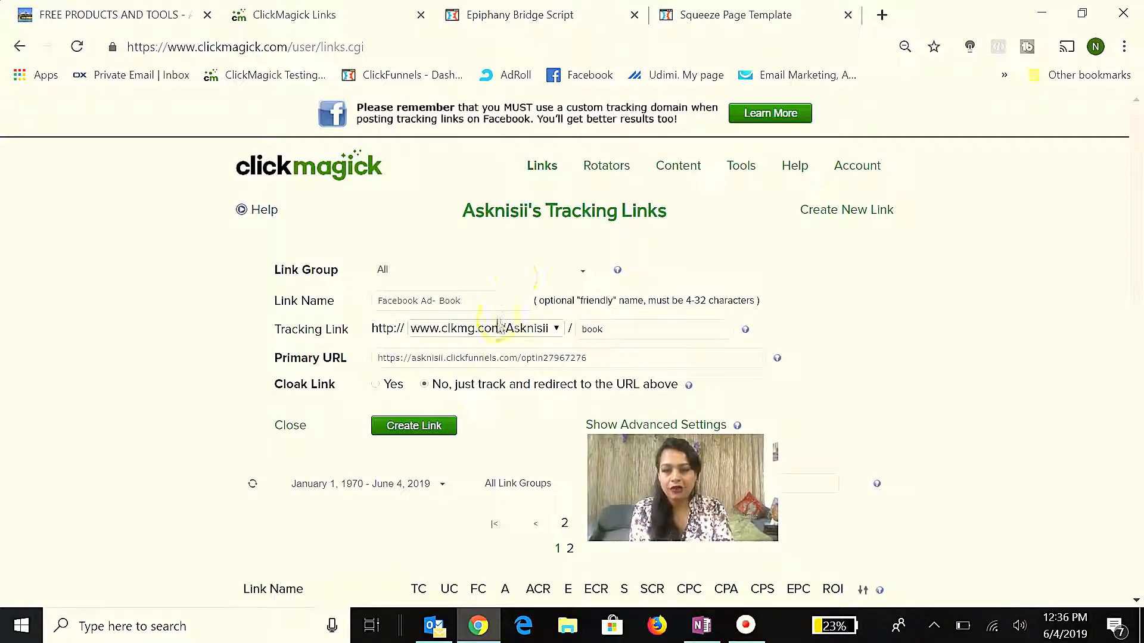
Step: Create the tracking link from the completed new-link form
{"action": "scroll", "coordinate": [576, 339], "scroll_direction": "down", "scroll_amount": 1}
{"action": "left_click_drag", "start_coordinate": [576, 339], "coordinate": [549, 346]}
{"action": "left_click", "coordinate": [431, 417]}
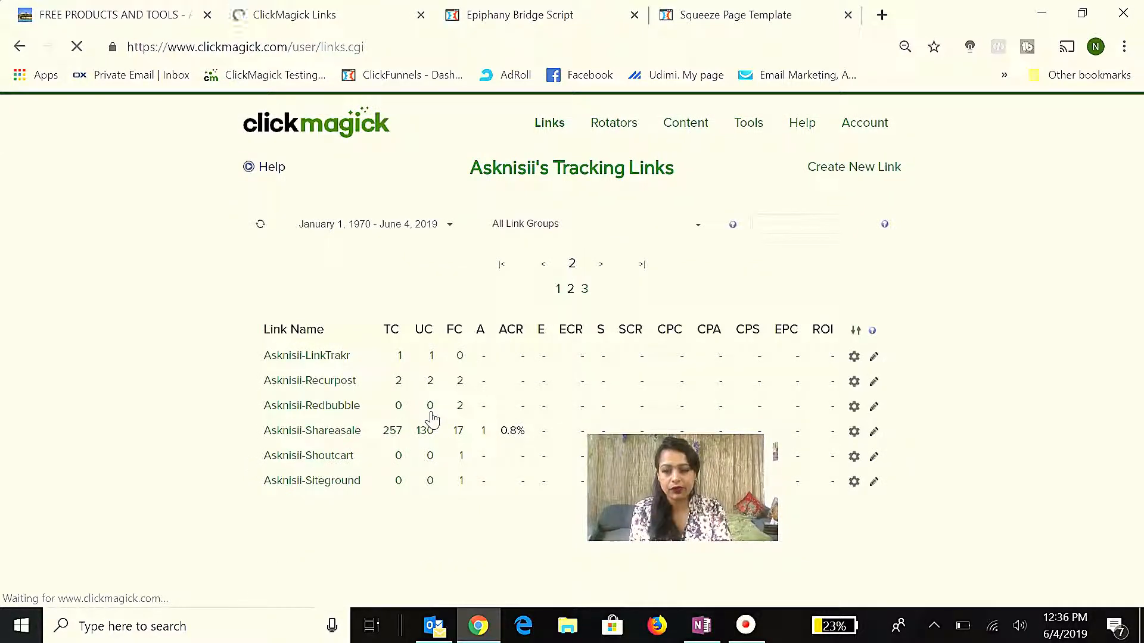
Step: Find Facebook Ad- Book in the links list, open its details and select its full tracking link
{"action": "scroll", "coordinate": [432, 419], "scroll_direction": "down", "scroll_amount": 2}
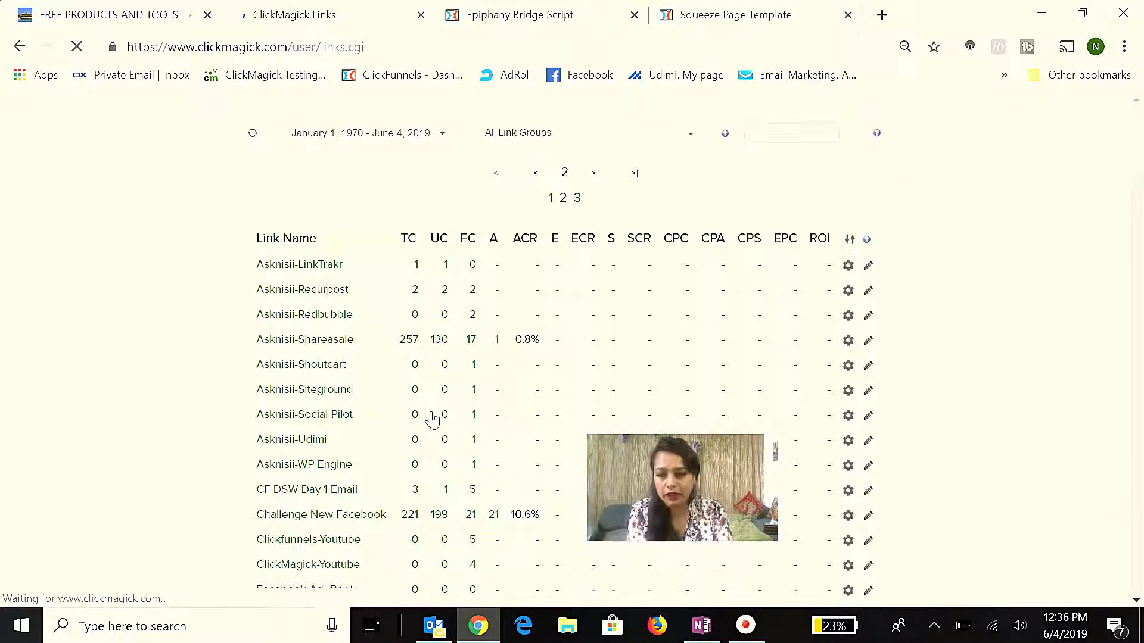
{"action": "scroll", "coordinate": [432, 420], "scroll_direction": "up", "scroll_amount": 2}
{"action": "scroll", "coordinate": [431, 420], "scroll_direction": "down", "scroll_amount": 2}
{"action": "scroll", "coordinate": [432, 419], "scroll_direction": "down", "scroll_amount": 1}
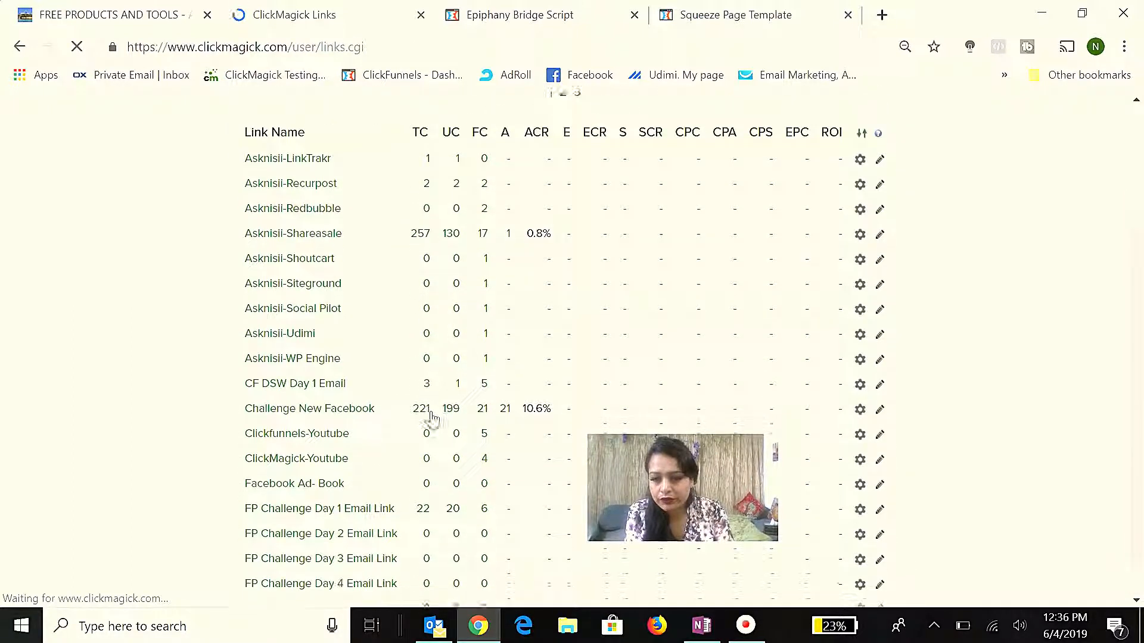
{"action": "left_click", "coordinate": [315, 482]}
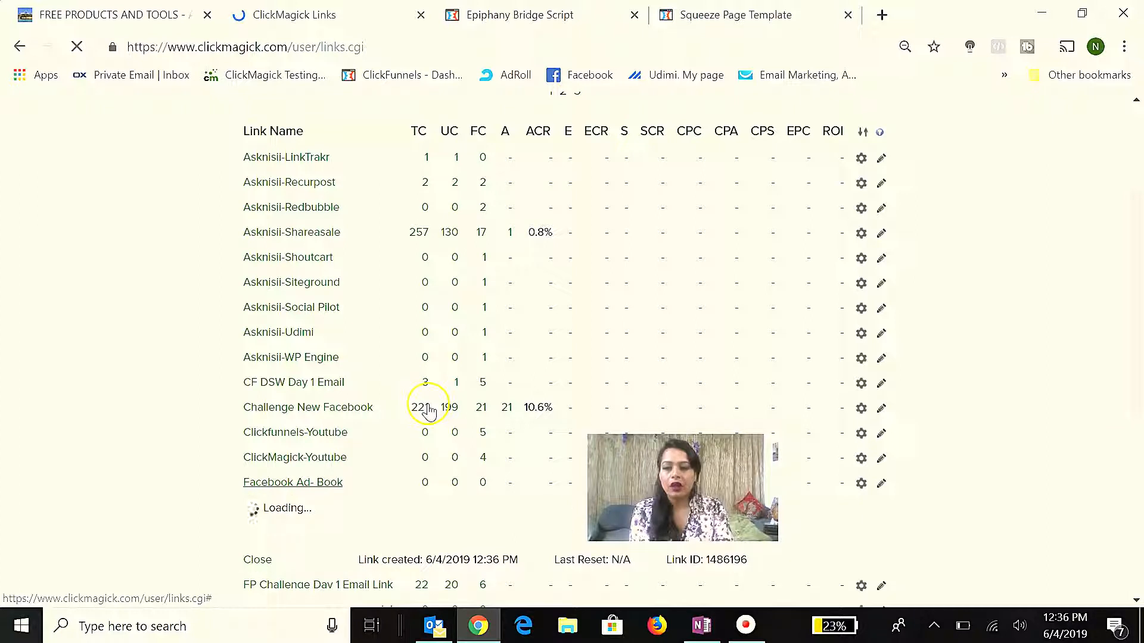
{"action": "scroll", "coordinate": [428, 411], "scroll_direction": "down", "scroll_amount": 2}
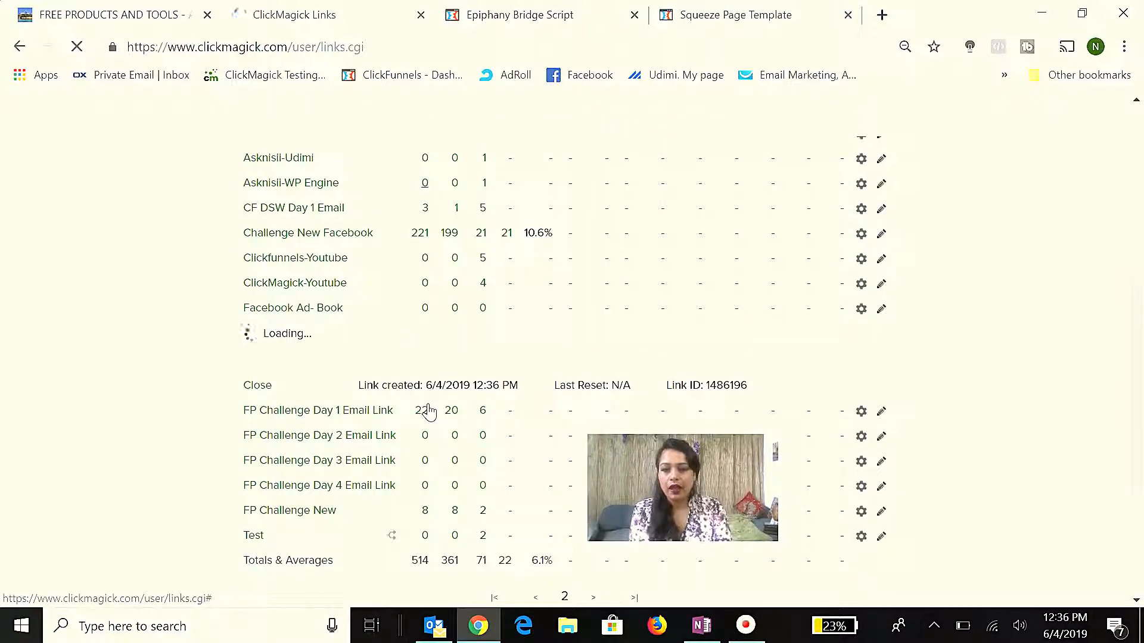
{"action": "left_click", "coordinate": [426, 388]}
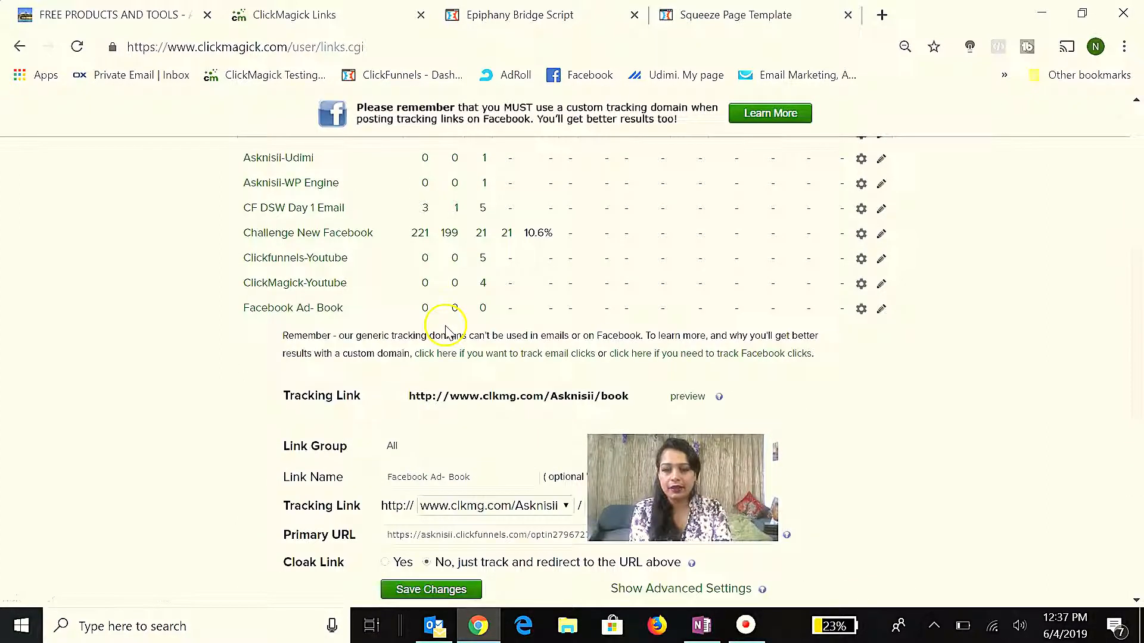
{"action": "left_click", "coordinate": [462, 403]}
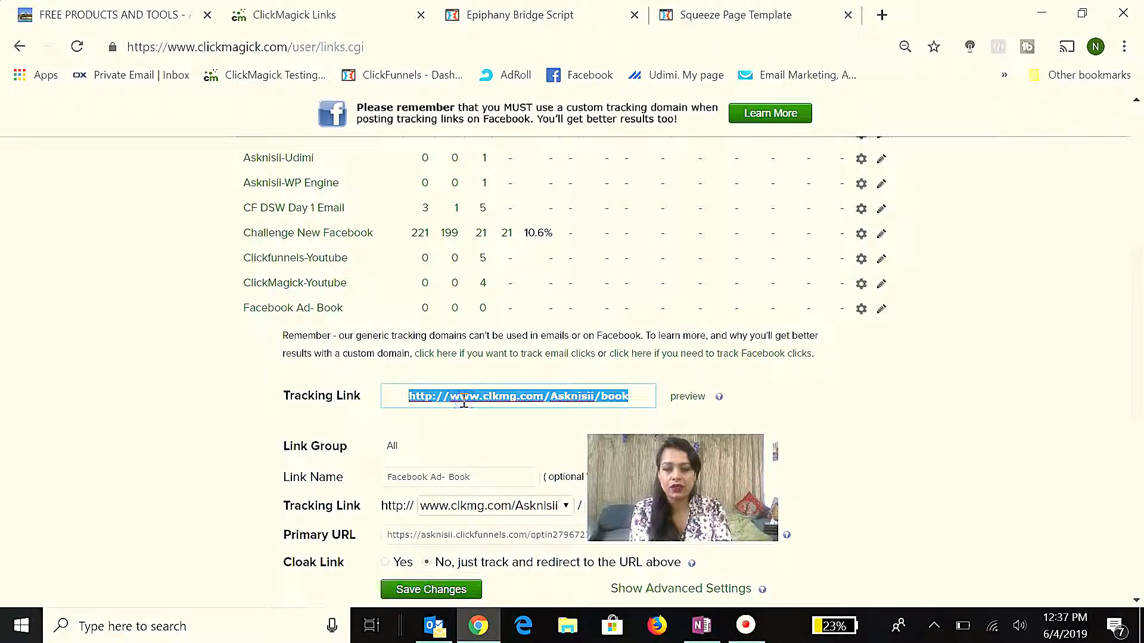
Step: Compare the full tracking link of Facebook Ad- Book with its primary URL in the link details
{"action": "scroll", "coordinate": [464, 405], "scroll_direction": "down", "scroll_amount": 2}
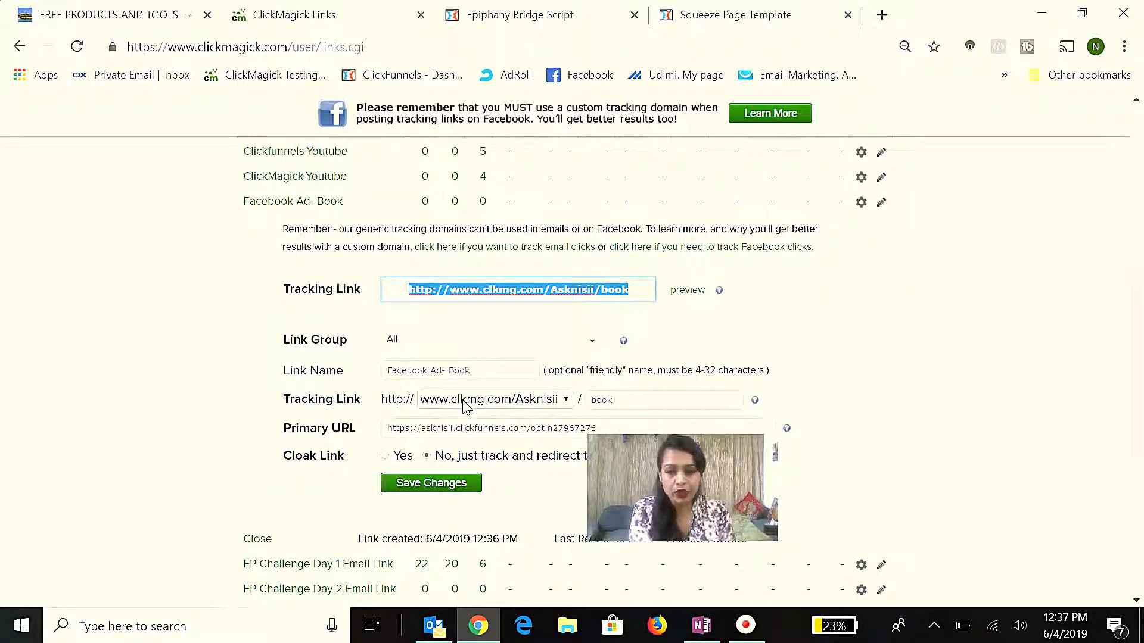
{"action": "left_click", "coordinate": [464, 429]}
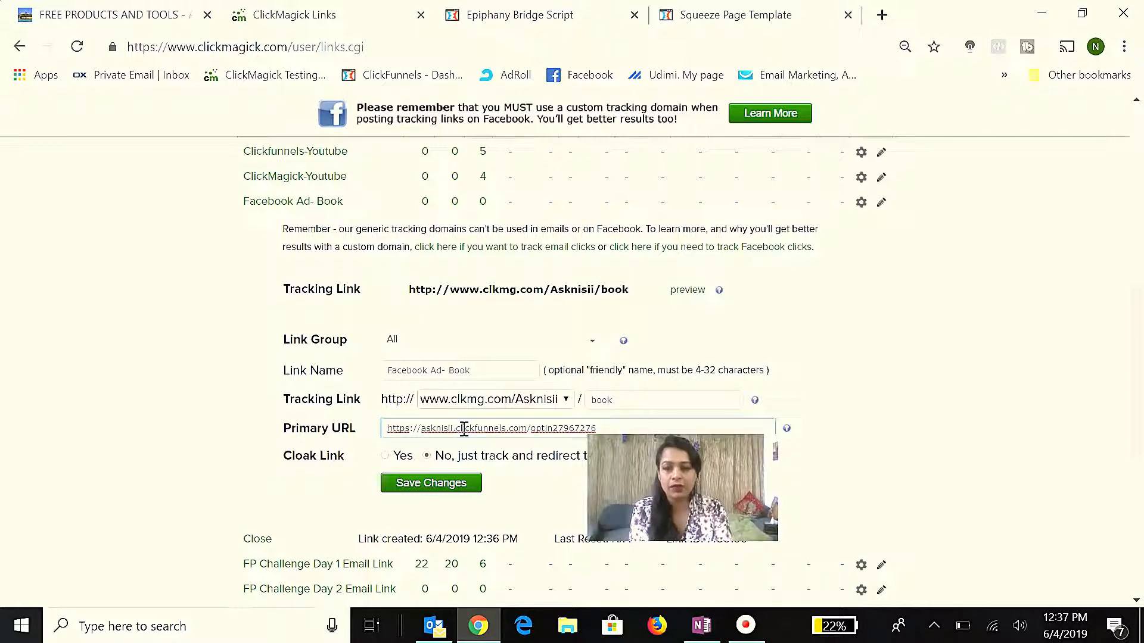
{"action": "left_click", "coordinate": [499, 289]}
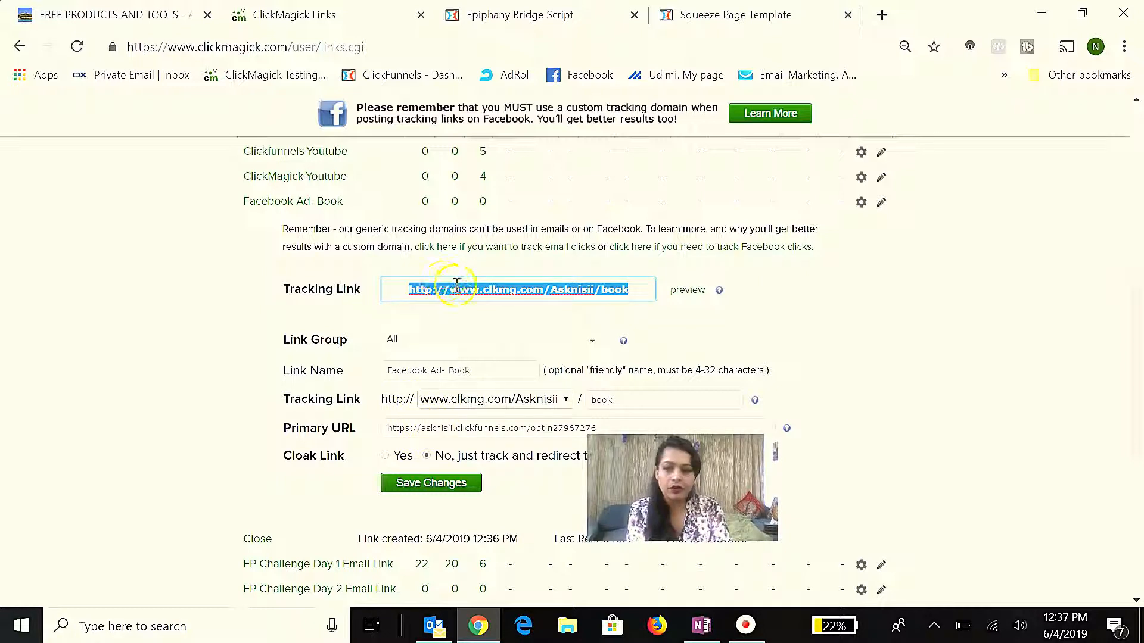
{"action": "left_click", "coordinate": [439, 430]}
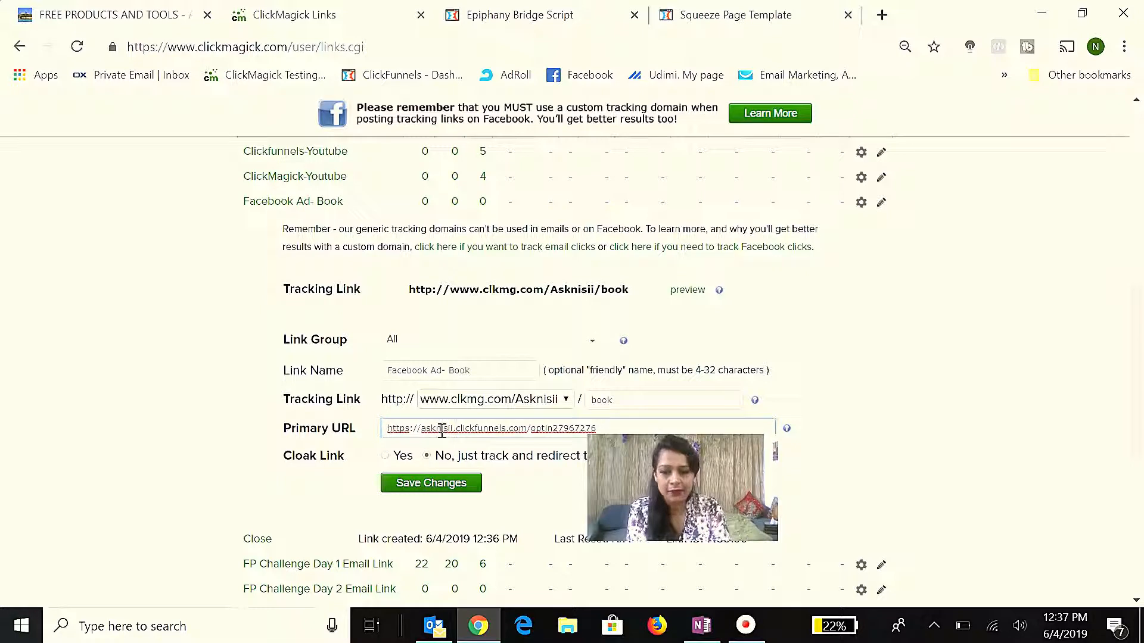
{"action": "left_click", "coordinate": [485, 286]}
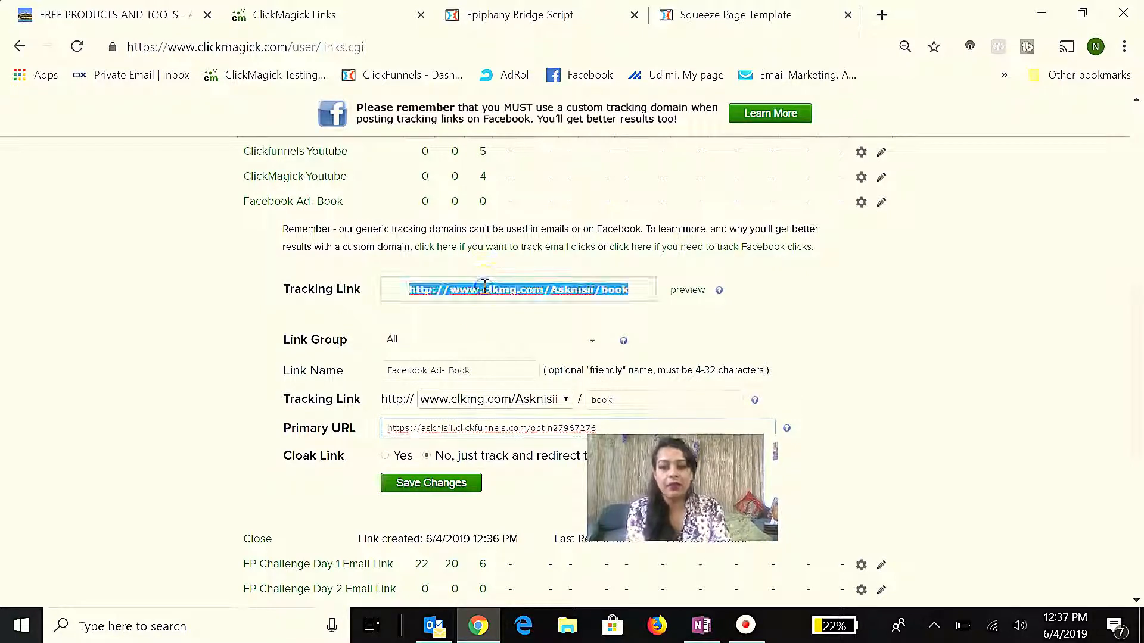
{"action": "left_click", "coordinate": [470, 288]}
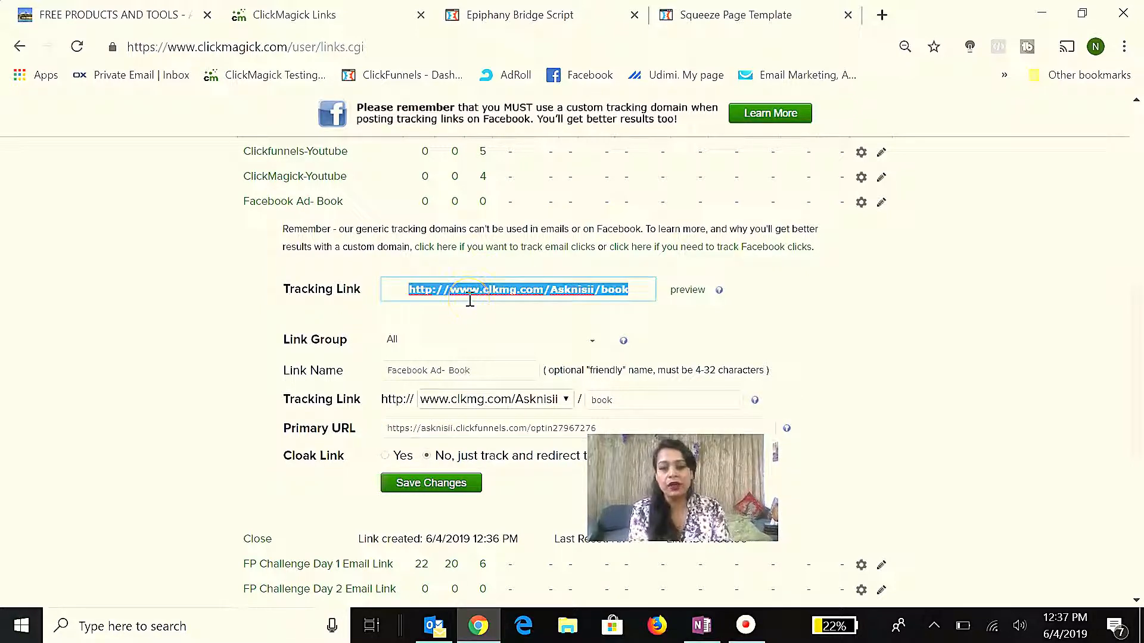
Step: Review the statistics columns of the links list and reselect the full tracking link of Facebook Ad- Book
{"action": "scroll", "coordinate": [470, 301], "scroll_direction": "up", "scroll_amount": 7}
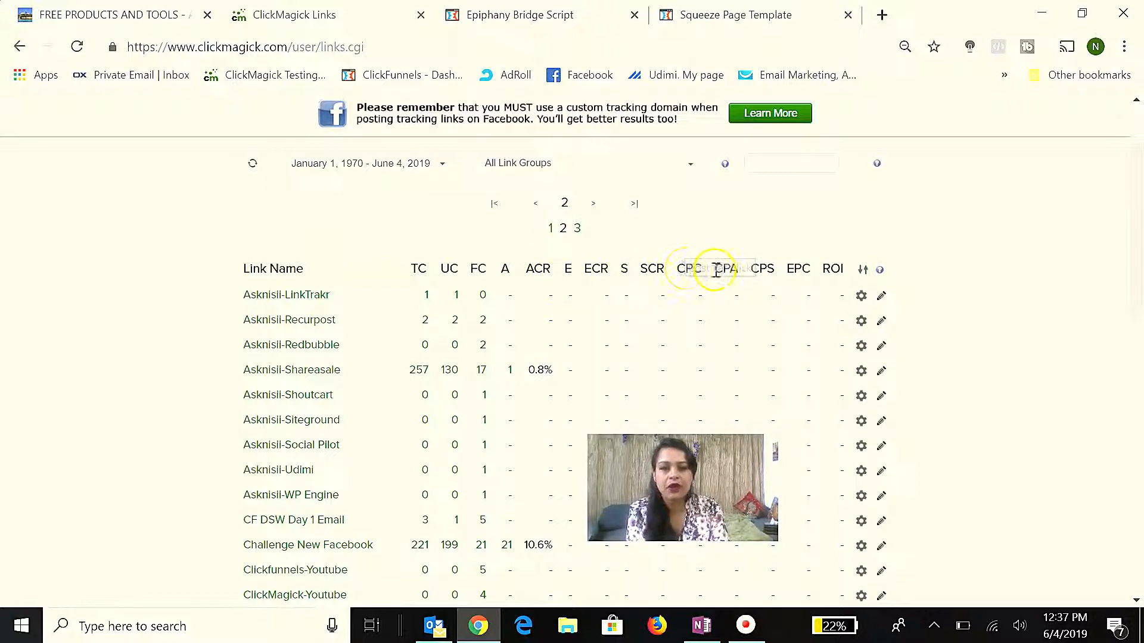
{"action": "scroll", "coordinate": [715, 270], "scroll_direction": "down", "scroll_amount": 5}
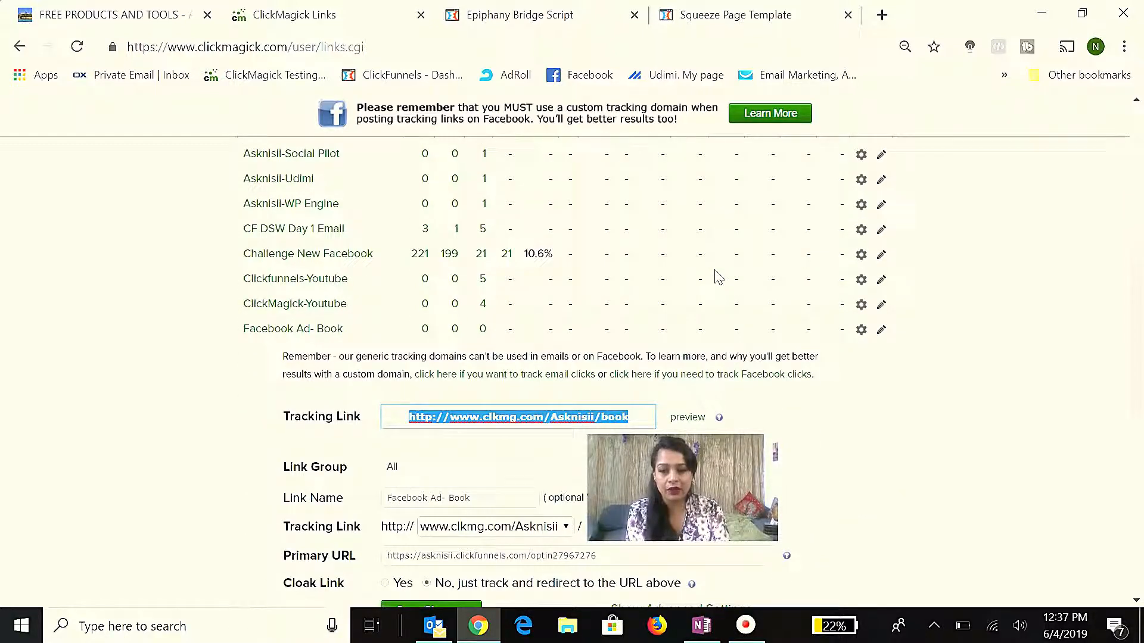
{"action": "scroll", "coordinate": [715, 271], "scroll_direction": "down", "scroll_amount": 2}
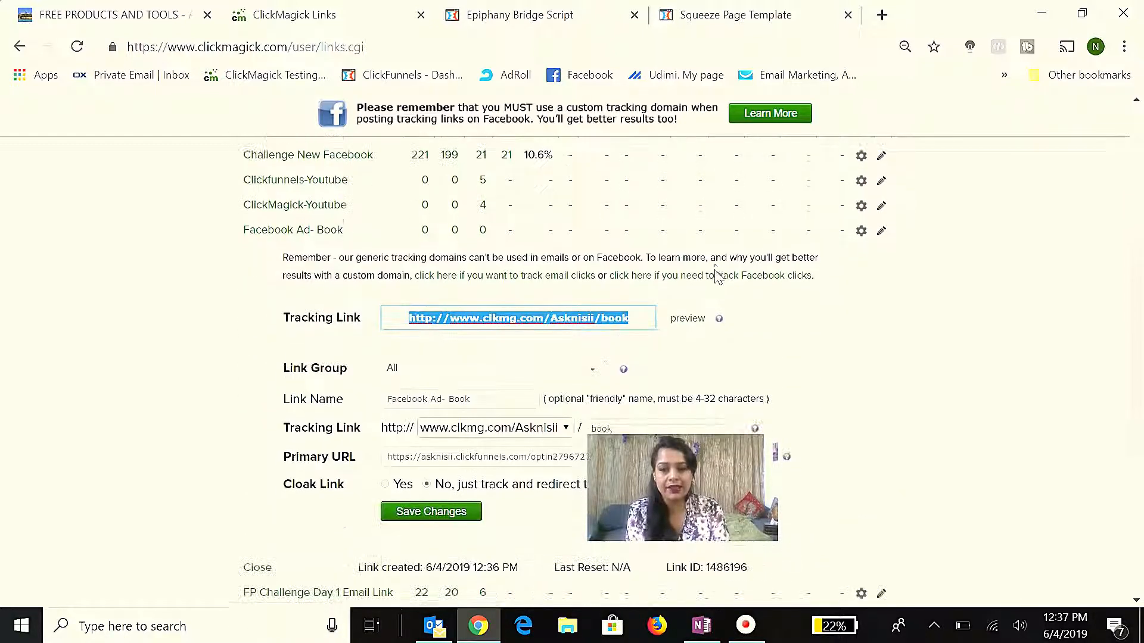
{"action": "left_click", "coordinate": [538, 321]}
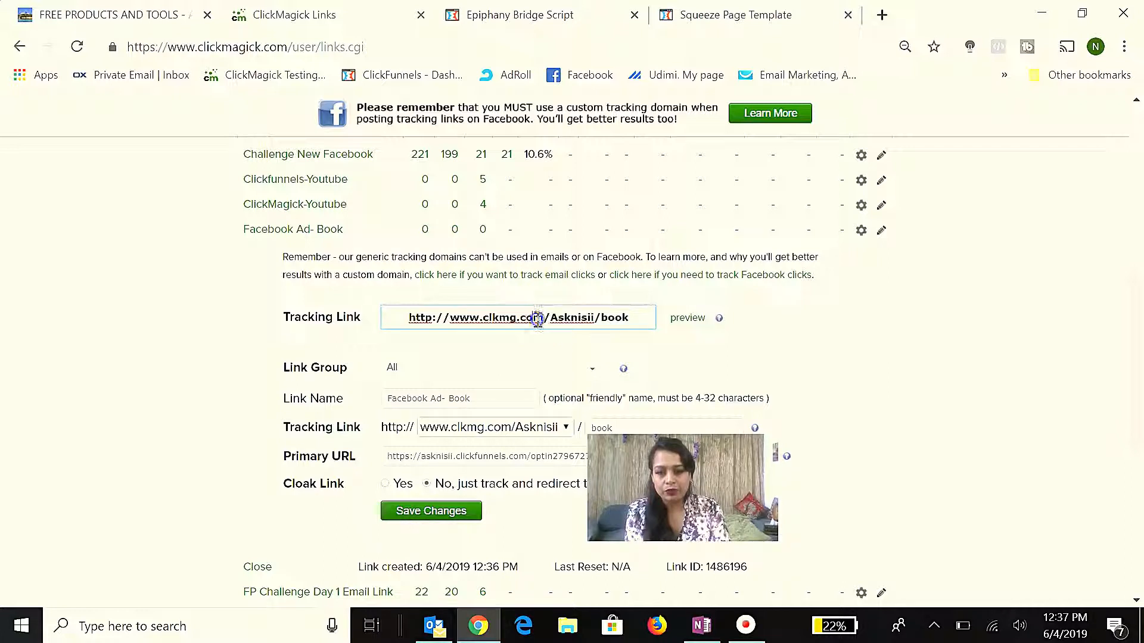
{"action": "scroll", "coordinate": [536, 325], "scroll_direction": "down", "scroll_amount": 1}
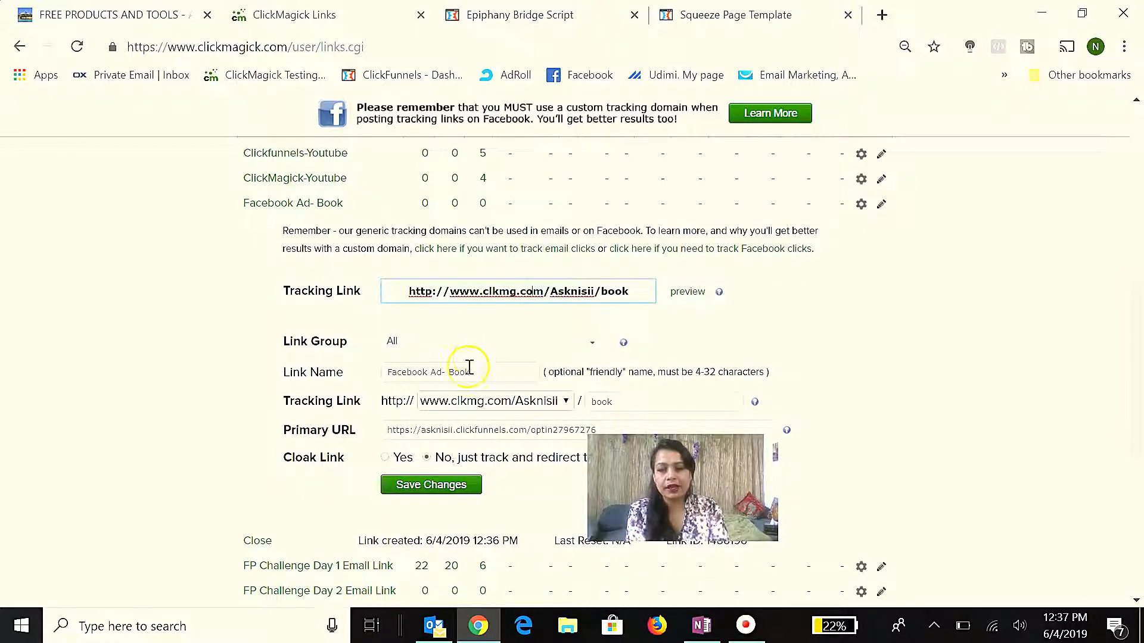
{"action": "triple_click", "coordinate": [497, 287]}
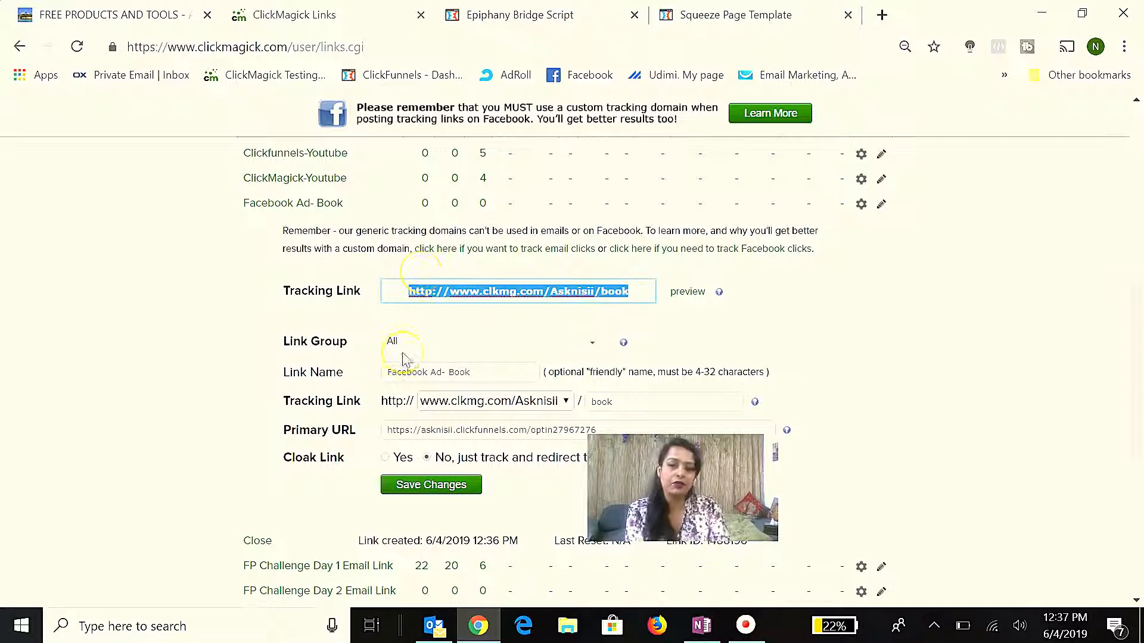
Step: Examine the "book" ending of the tracking link and the opt-in page address in its primary URL
{"action": "scroll", "coordinate": [403, 358], "scroll_direction": "down", "scroll_amount": 1}
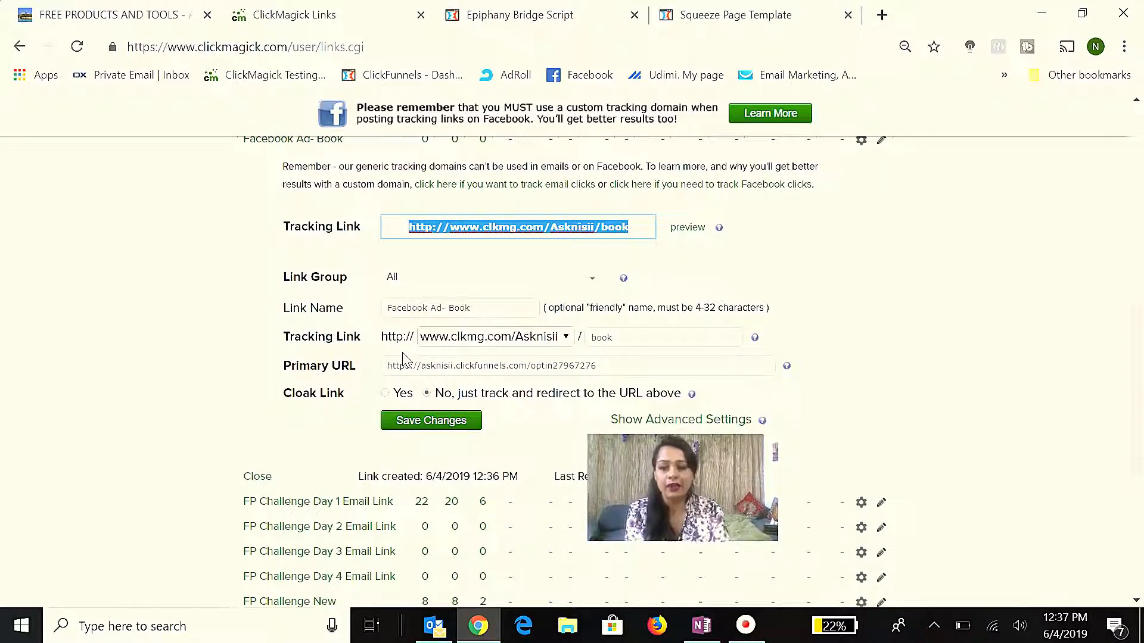
{"action": "left_click", "coordinate": [506, 226]}
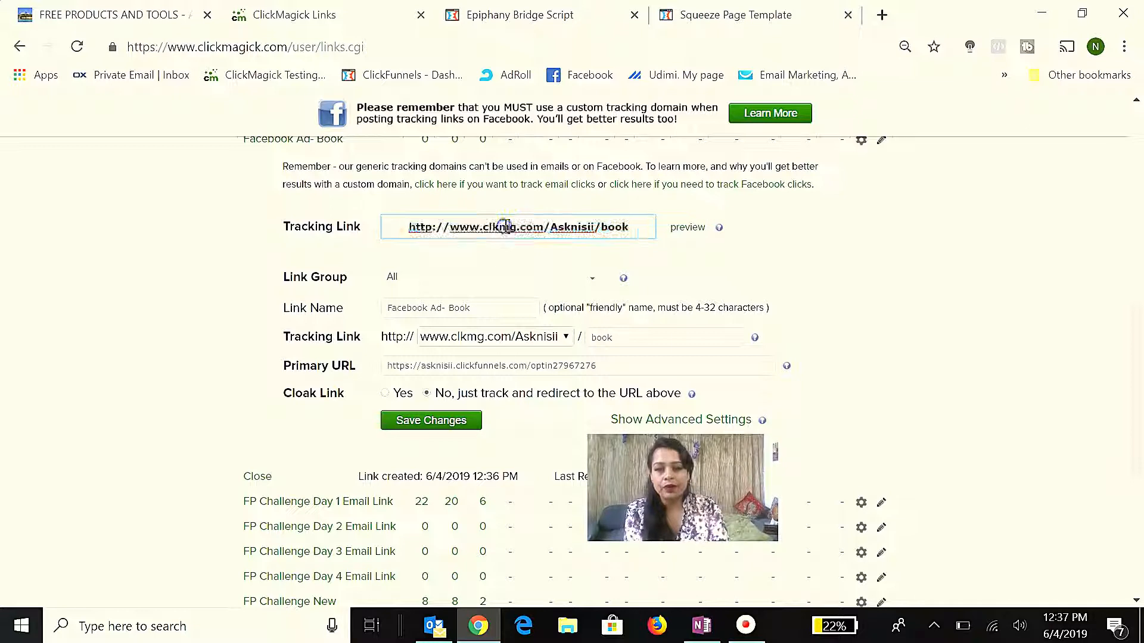
{"action": "left_click", "coordinate": [637, 227]}
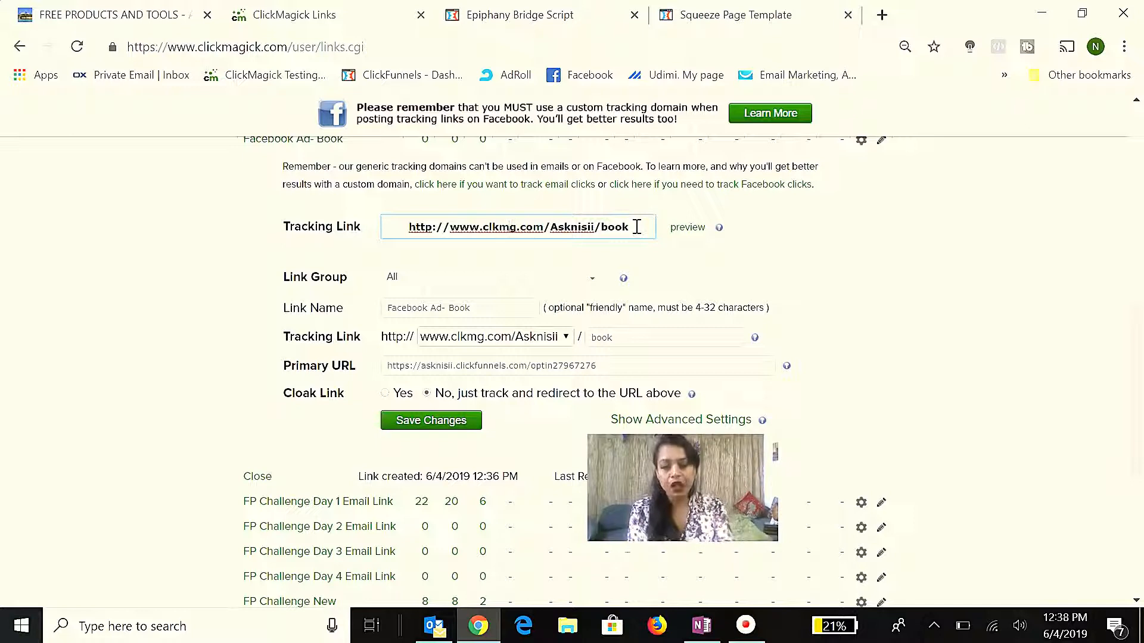
{"action": "left_click", "coordinate": [611, 227]}
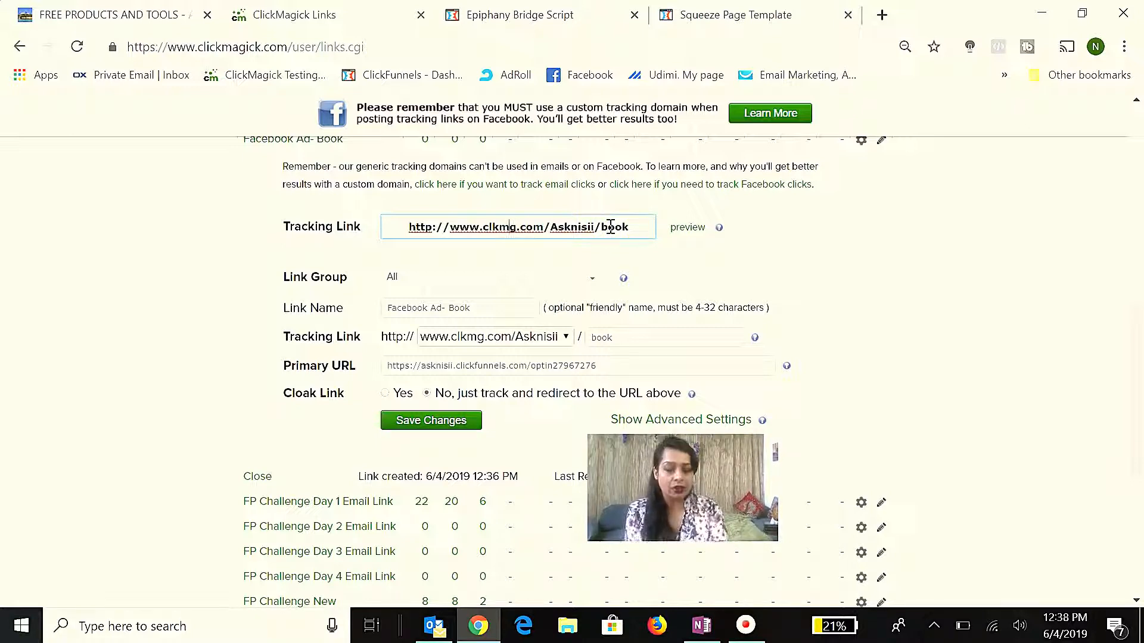
{"action": "left_click", "coordinate": [574, 366]}
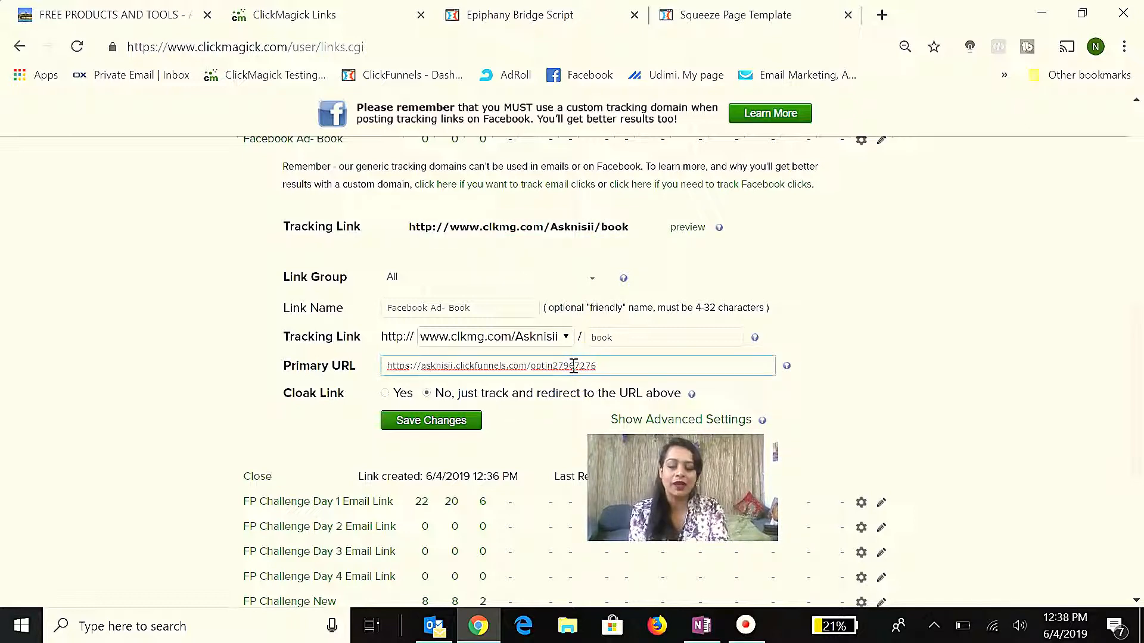
{"action": "left_click", "coordinate": [644, 358]}
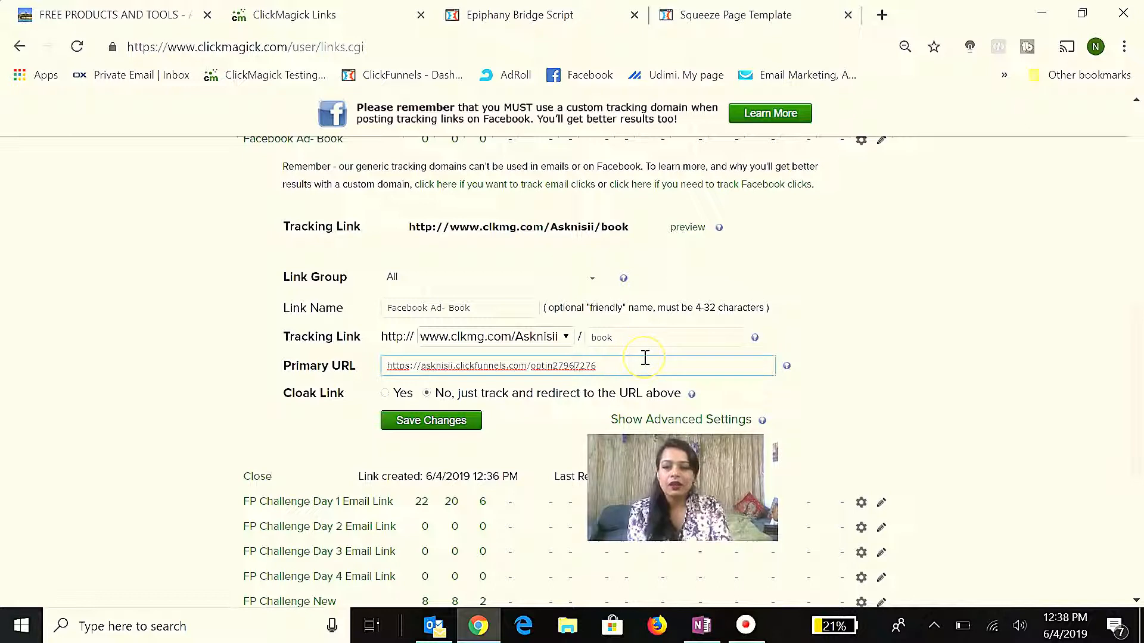
{"action": "left_click", "coordinate": [606, 366]}
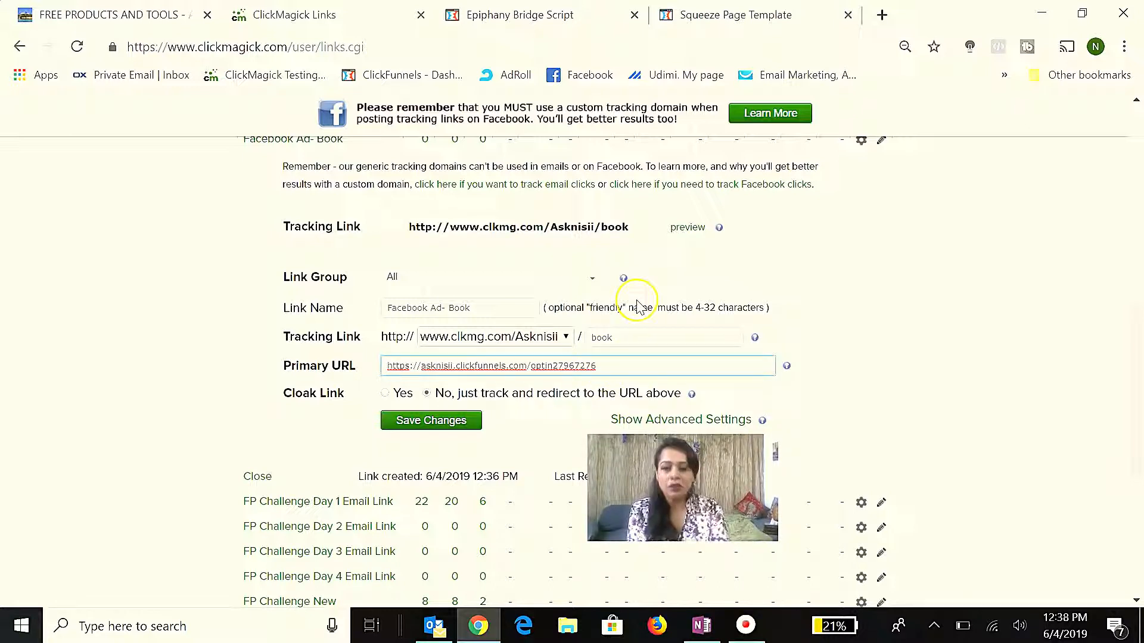
{"action": "left_click", "coordinate": [642, 228]}
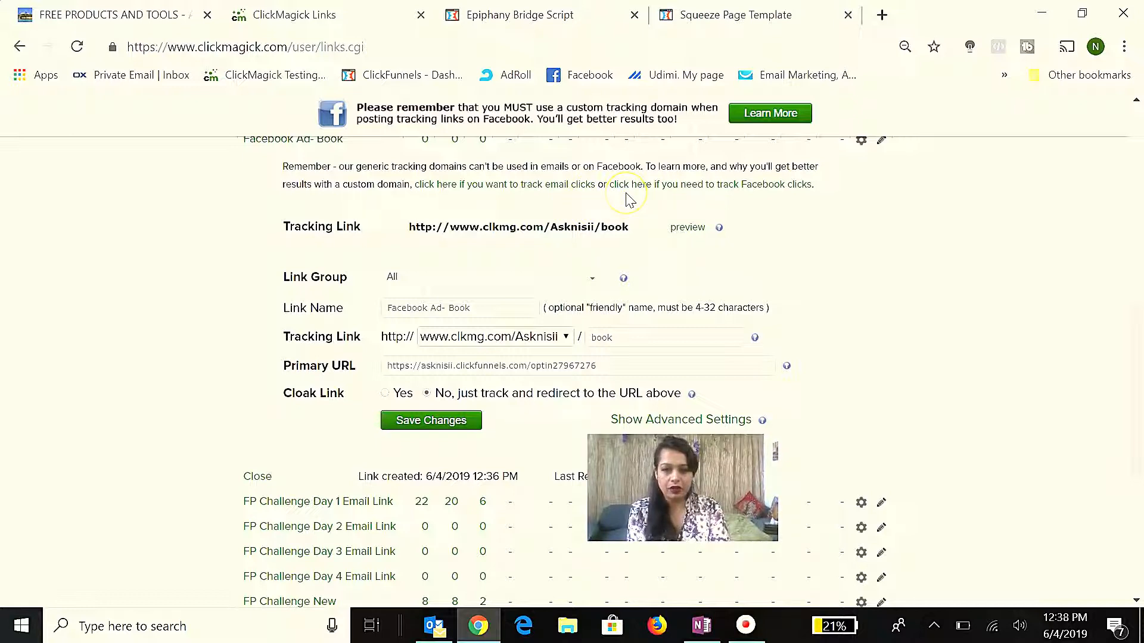
Step: Preview the Facebook Ad- Book tracking link and submit the opt-in form it leads to with the prefilled test e-mail
{"action": "left_click", "coordinate": [686, 227]}
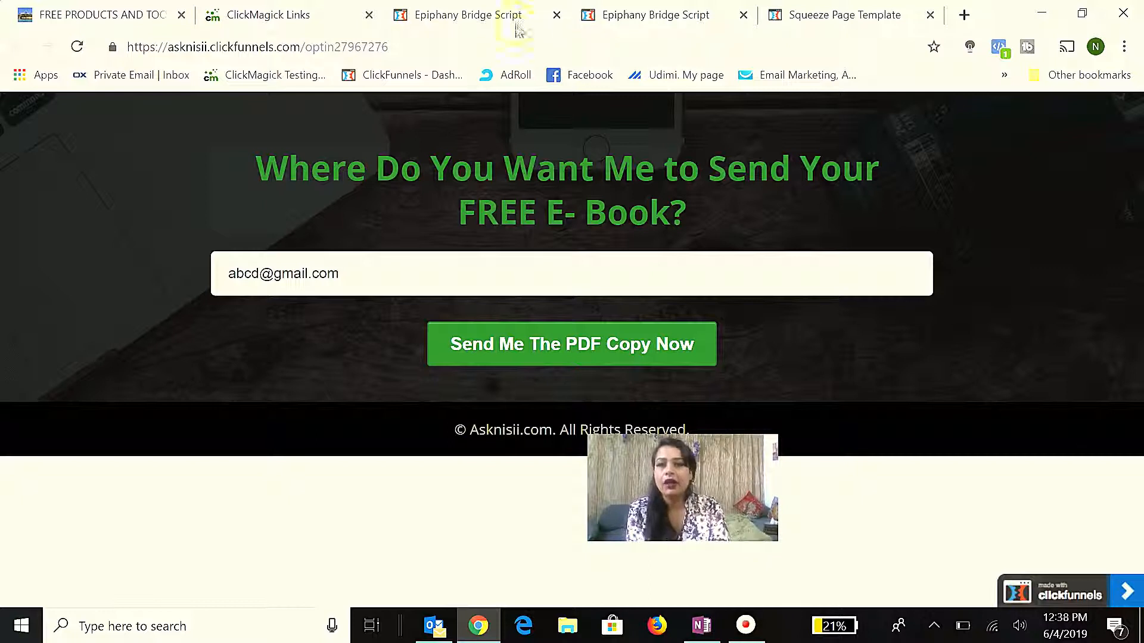
{"action": "left_click", "coordinate": [275, 25]}
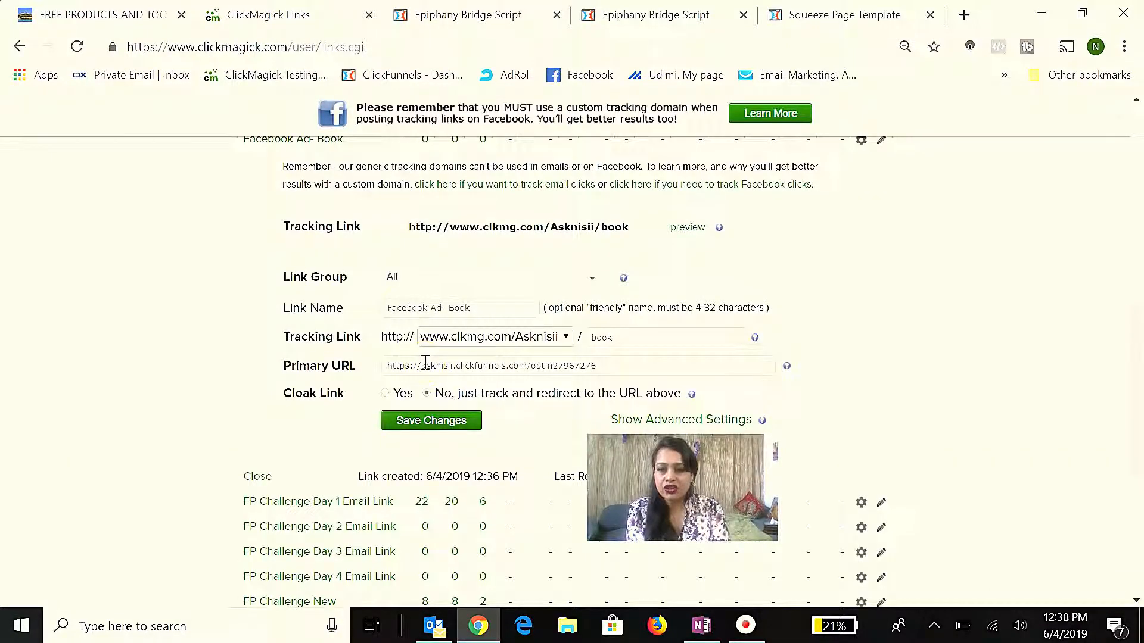
{"action": "scroll", "coordinate": [425, 362], "scroll_direction": "up", "scroll_amount": 1}
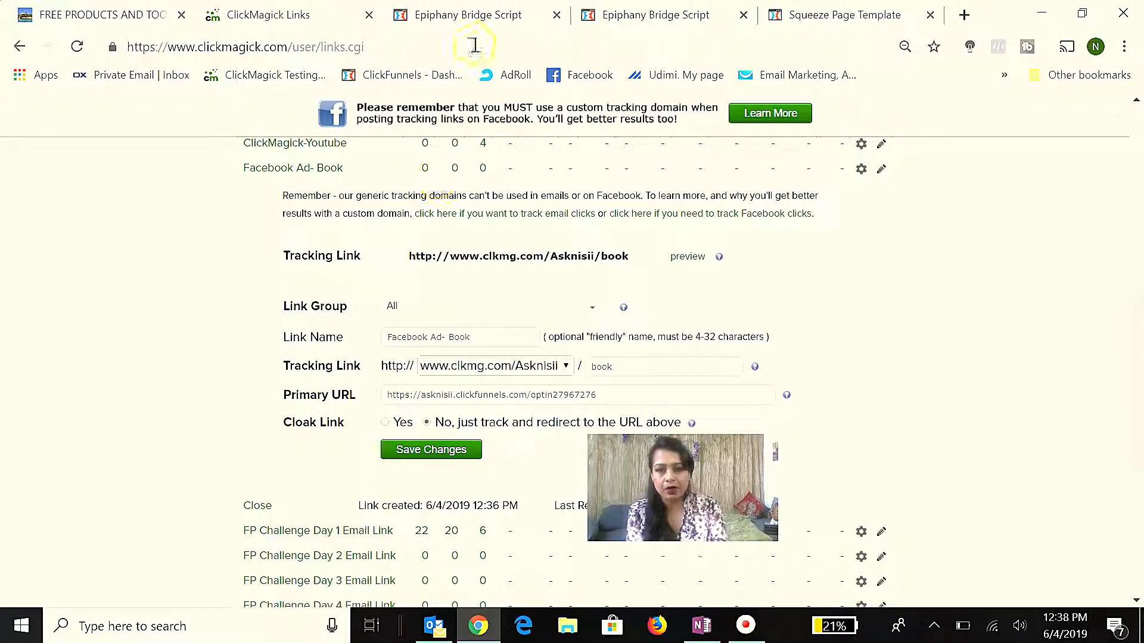
{"action": "left_click", "coordinate": [487, 23]}
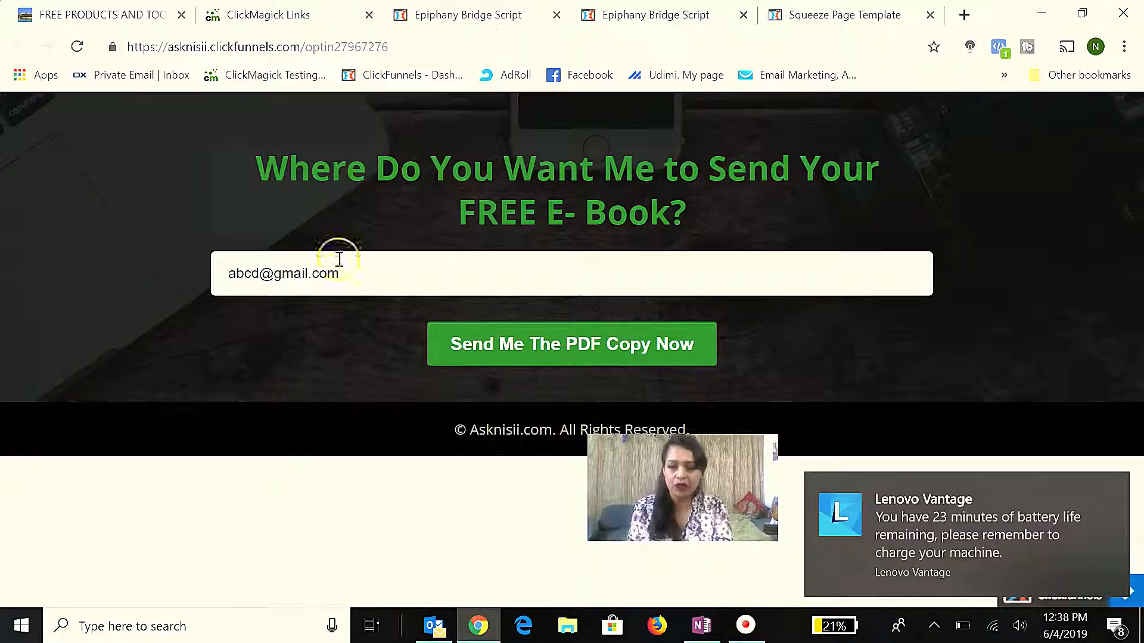
{"action": "left_click", "coordinate": [364, 276]}
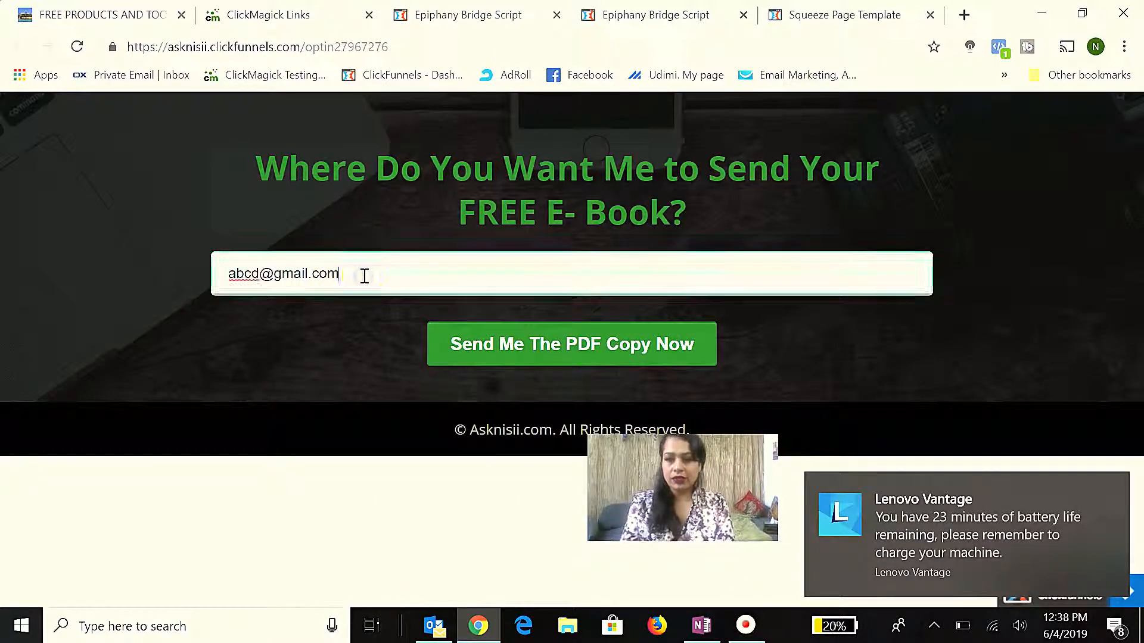
{"action": "left_click", "coordinate": [470, 351]}
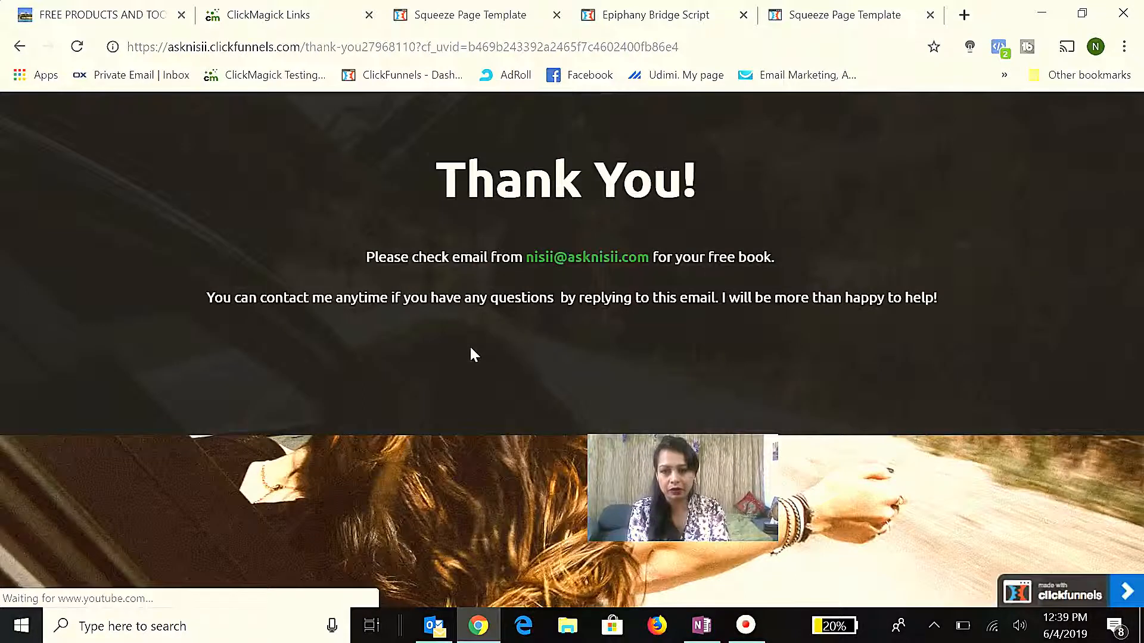
Step: Return to the ClickMagick links page, reload it and find Facebook Ad- Book in the list
{"action": "left_click", "coordinate": [302, 18]}
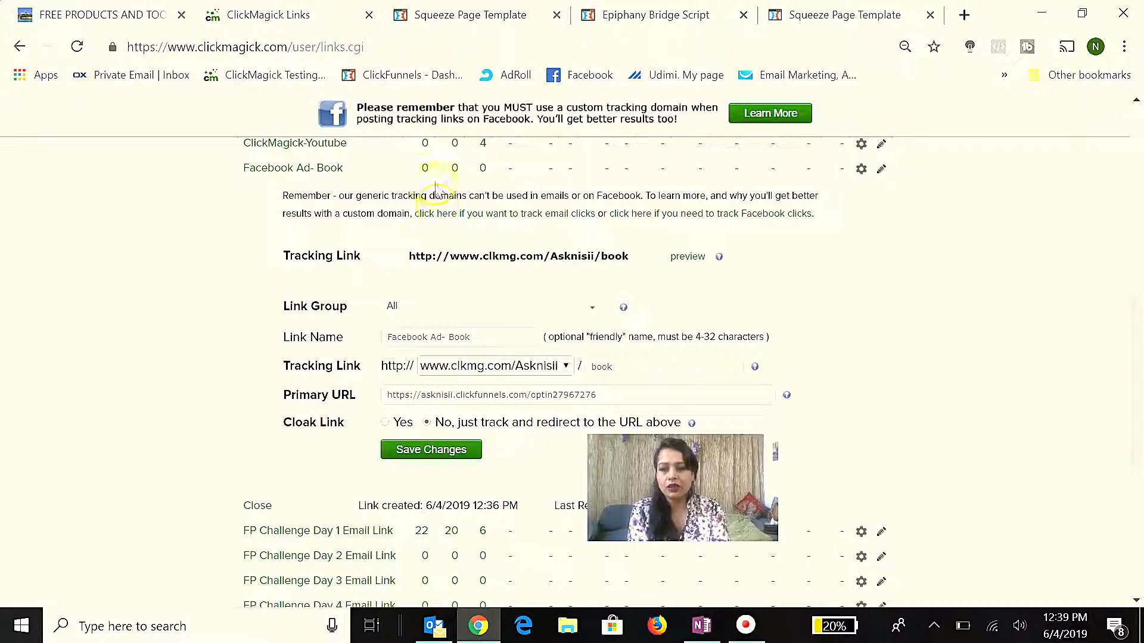
{"action": "left_click", "coordinate": [201, 205]}
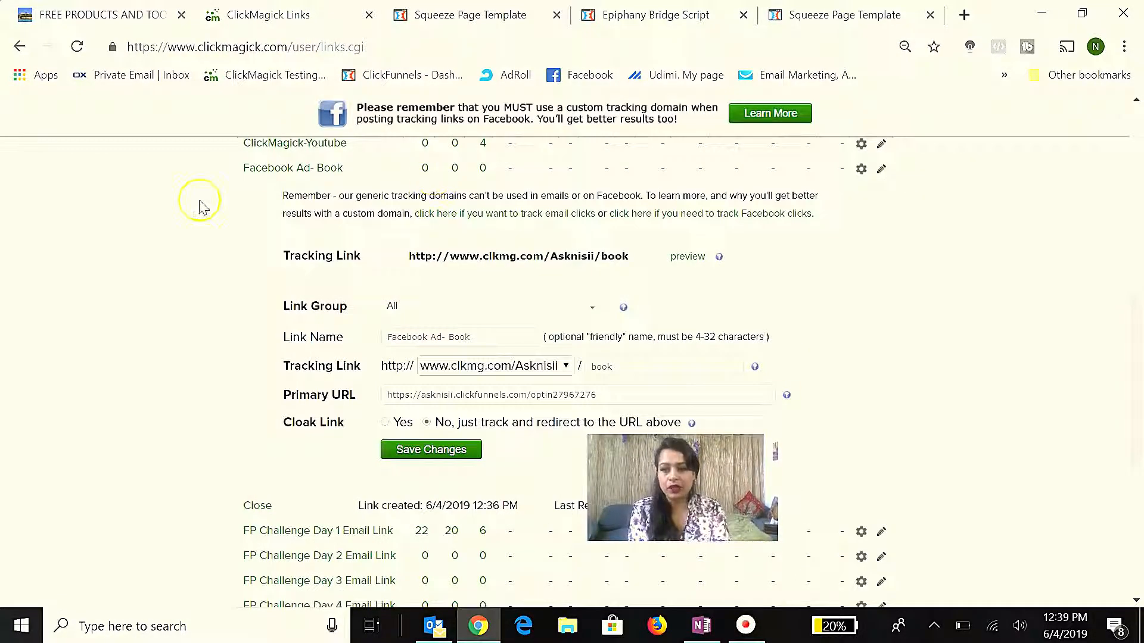
{"action": "left_click", "coordinate": [79, 47]}
{"action": "left_click", "coordinate": [204, 300]}
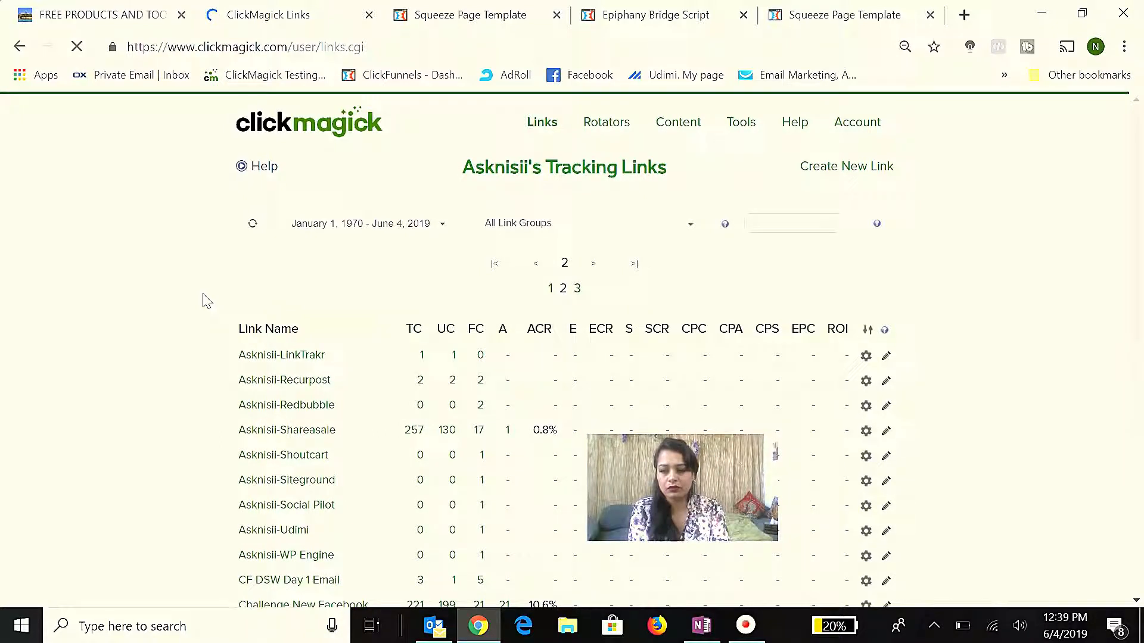
{"action": "scroll", "coordinate": [203, 301], "scroll_direction": "down", "scroll_amount": 3}
{"action": "scroll", "coordinate": [203, 301], "scroll_direction": "down", "scroll_amount": 3}
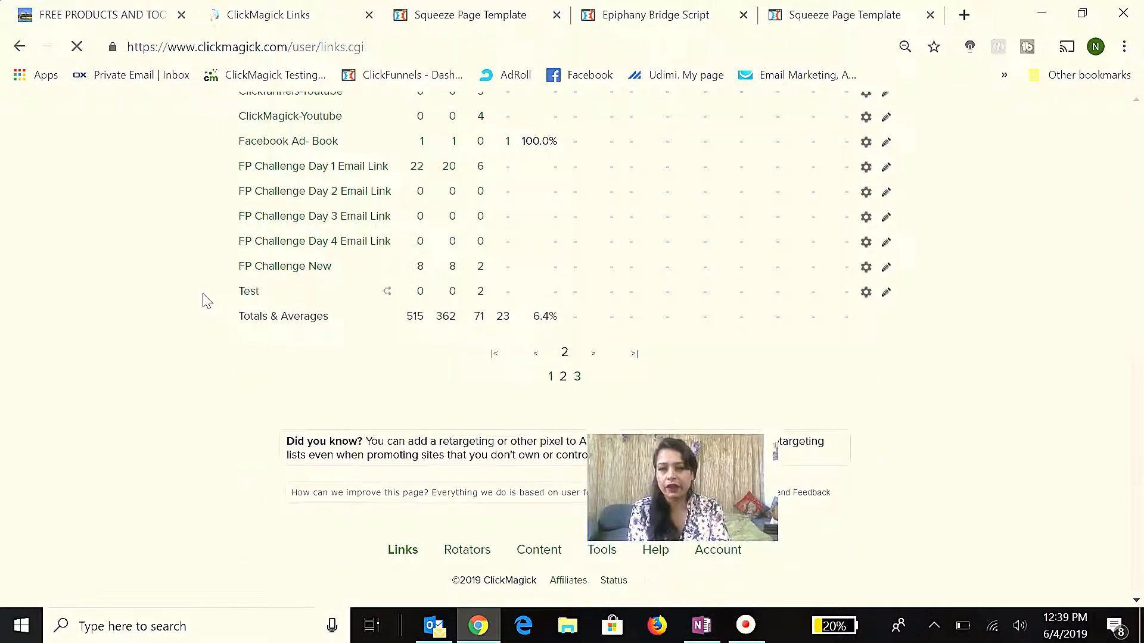
Step: Open the details of Facebook Ad- Book and check its click, action and conversion-rate columns for the test opt-in
{"action": "left_click", "coordinate": [283, 173]}
{"action": "left_click", "coordinate": [292, 143]}
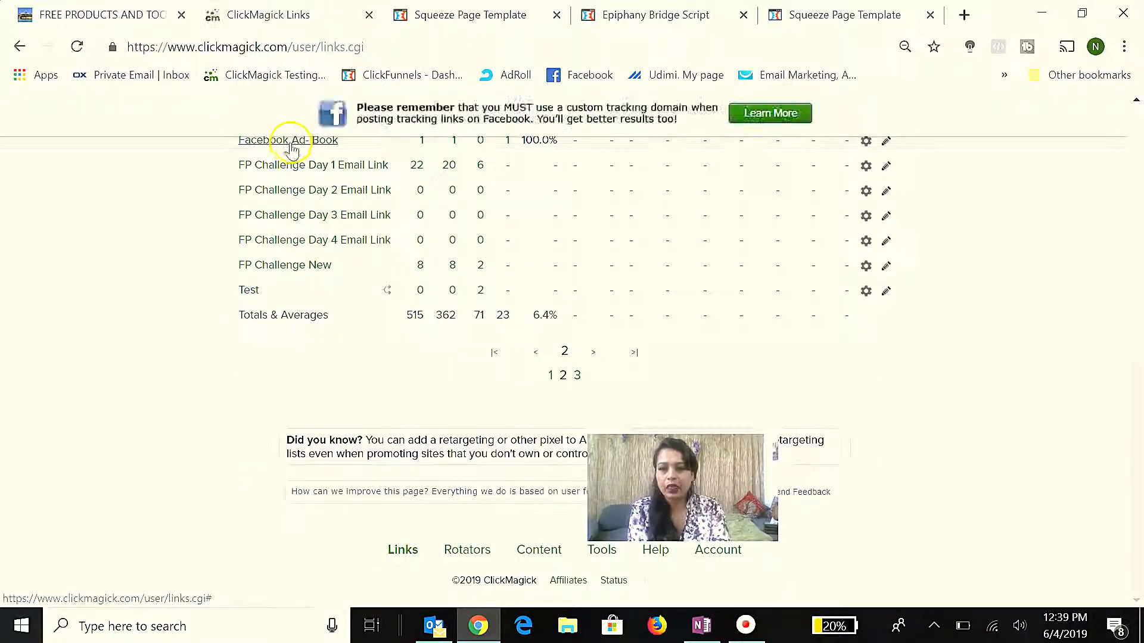
{"action": "scroll", "coordinate": [292, 152], "scroll_direction": "up", "scroll_amount": 5}
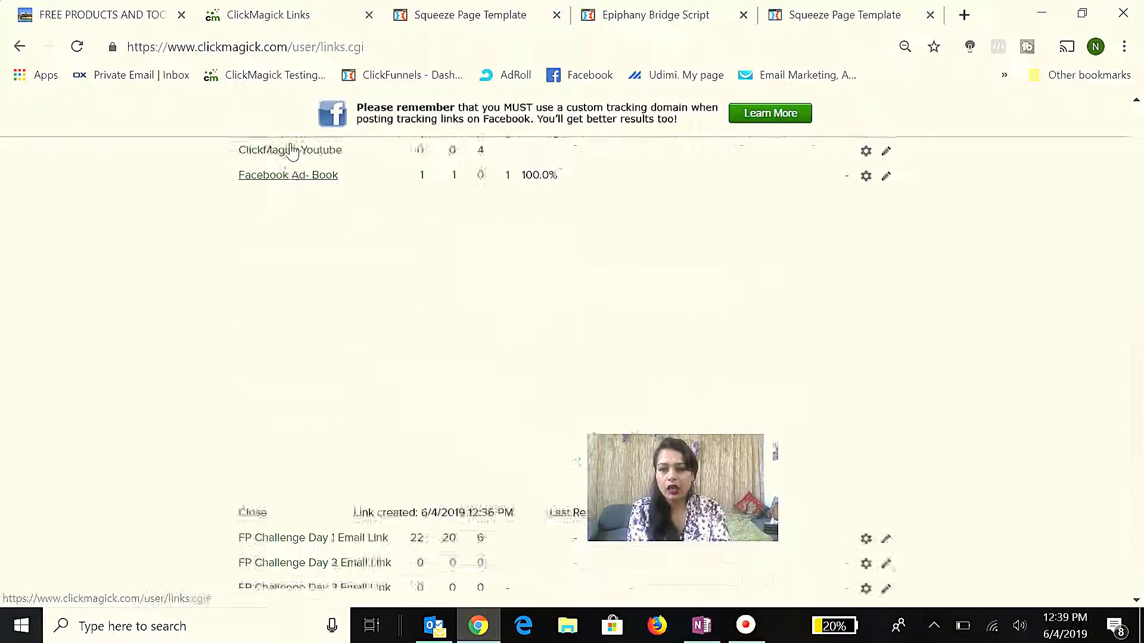
{"action": "scroll", "coordinate": [290, 149], "scroll_direction": "down", "scroll_amount": 1}
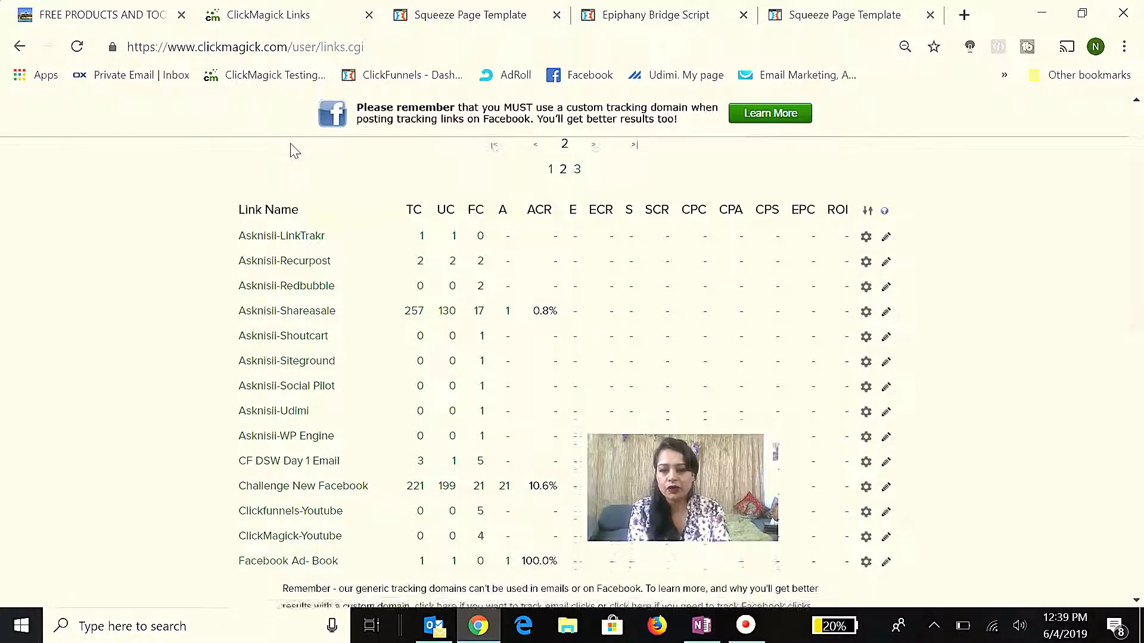
{"action": "left_click", "coordinate": [499, 236]}
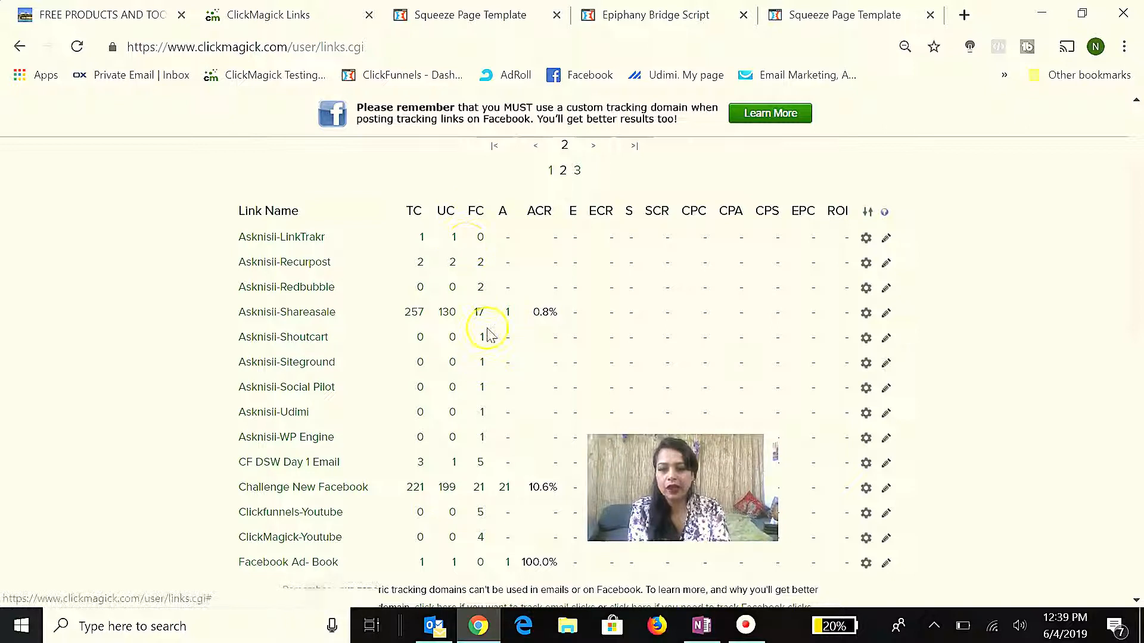
{"action": "scroll", "coordinate": [528, 464], "scroll_direction": "down", "scroll_amount": 6}
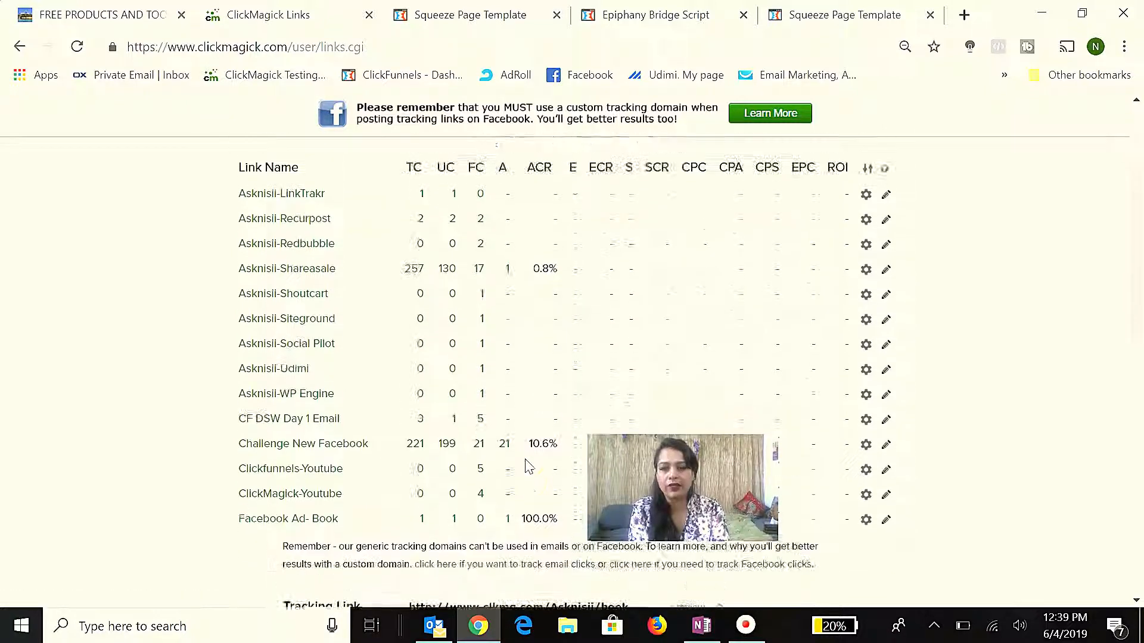
Step: Review the tracking link, link name and primary URL in the Facebook Ad- Book details
{"action": "scroll", "coordinate": [529, 466], "scroll_direction": "up", "scroll_amount": 1}
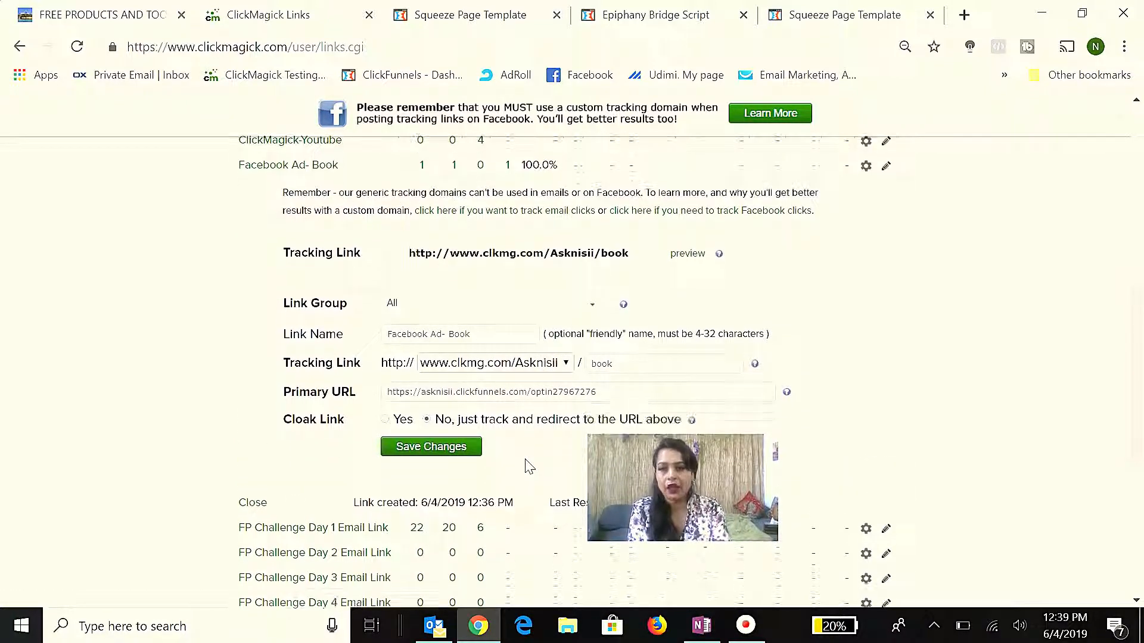
{"action": "left_click", "coordinate": [517, 458]}
{"action": "left_click", "coordinate": [442, 278]}
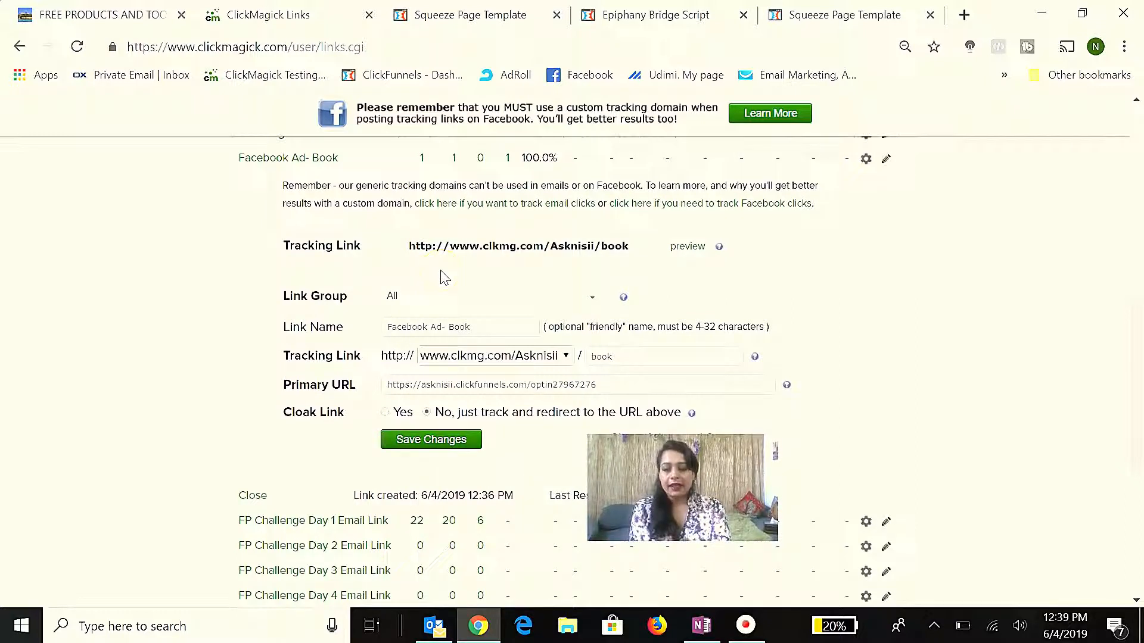
{"action": "scroll", "coordinate": [444, 277], "scroll_direction": "up", "scroll_amount": 1}
{"action": "scroll", "coordinate": [444, 277], "scroll_direction": "down", "scroll_amount": 1}
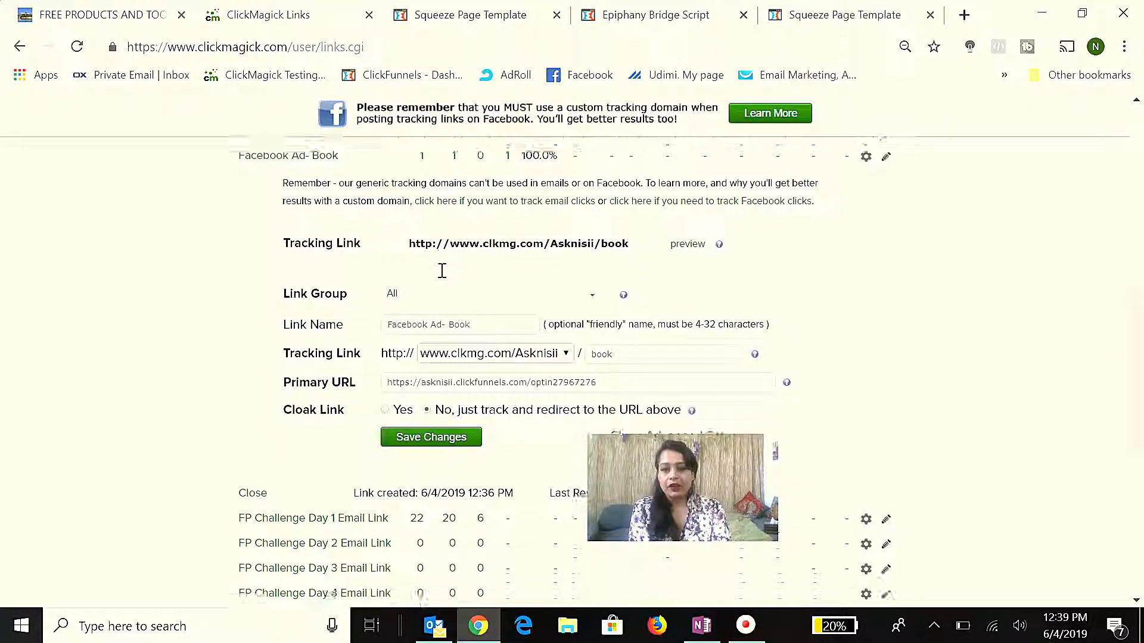
{"action": "scroll", "coordinate": [443, 277], "scroll_direction": "up", "scroll_amount": 1}
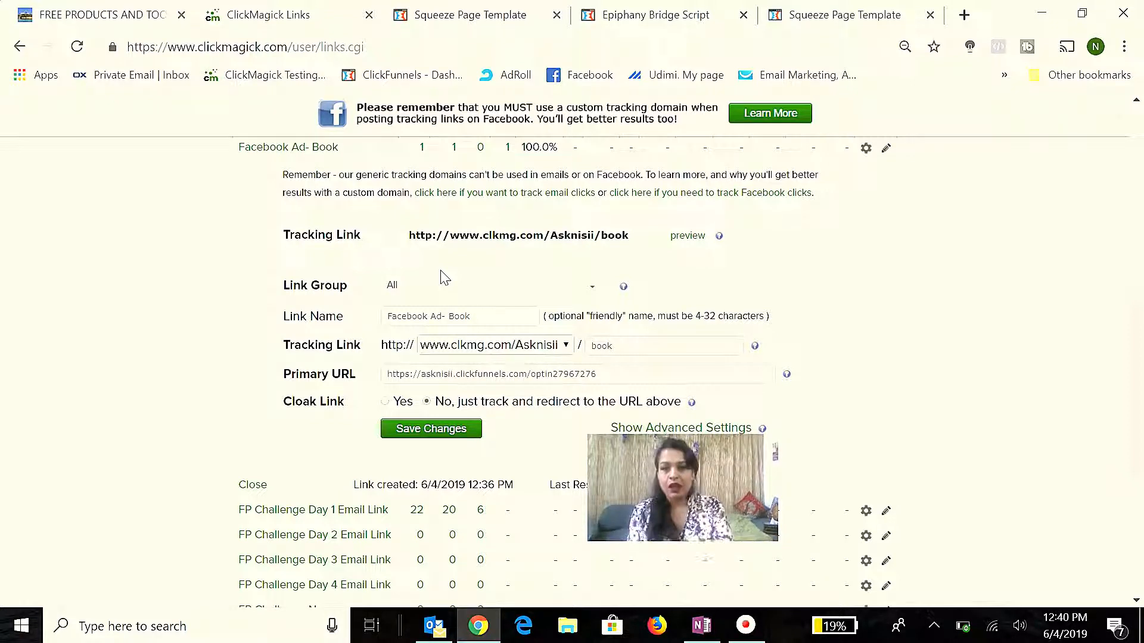
Step: Examine the action, conversion-rate and return-on-investment columns of the links list, comparing Asknisii-Shareasale with Facebook Ad- Book
{"action": "scroll", "coordinate": [443, 277], "scroll_direction": "up", "scroll_amount": 10}
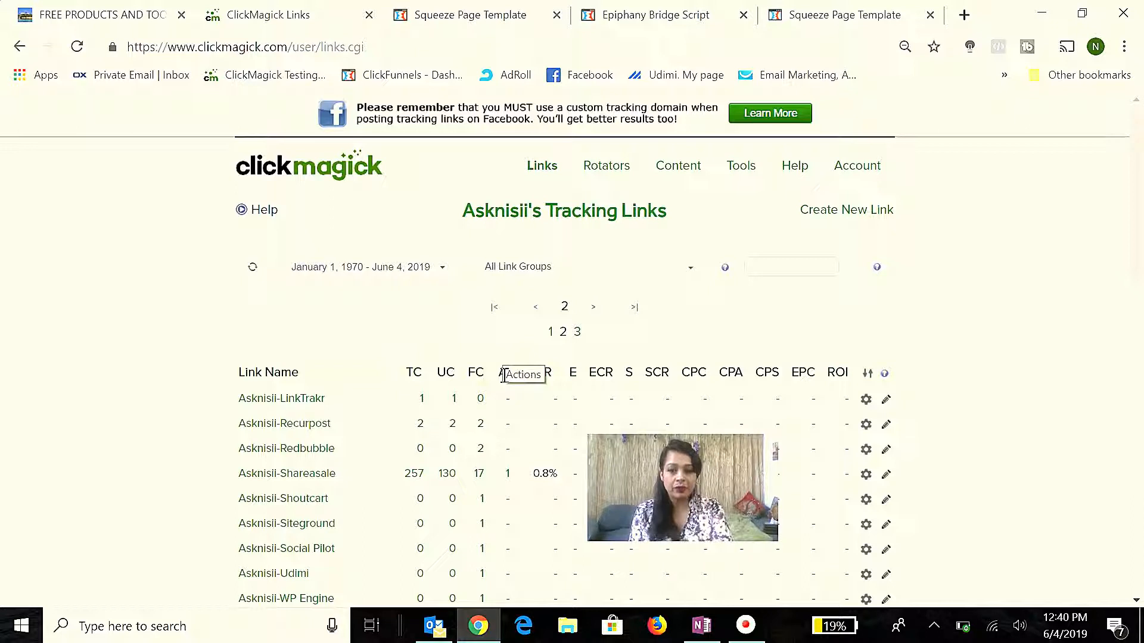
{"action": "scroll", "coordinate": [504, 369], "scroll_direction": "down", "scroll_amount": 1}
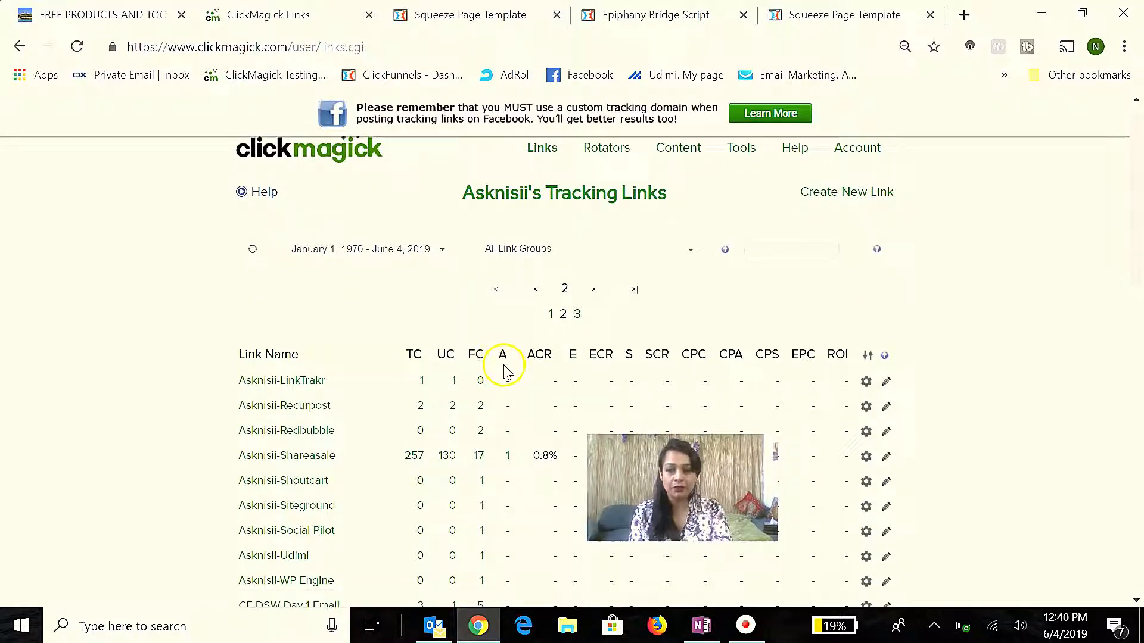
{"action": "left_click", "coordinate": [505, 445]}
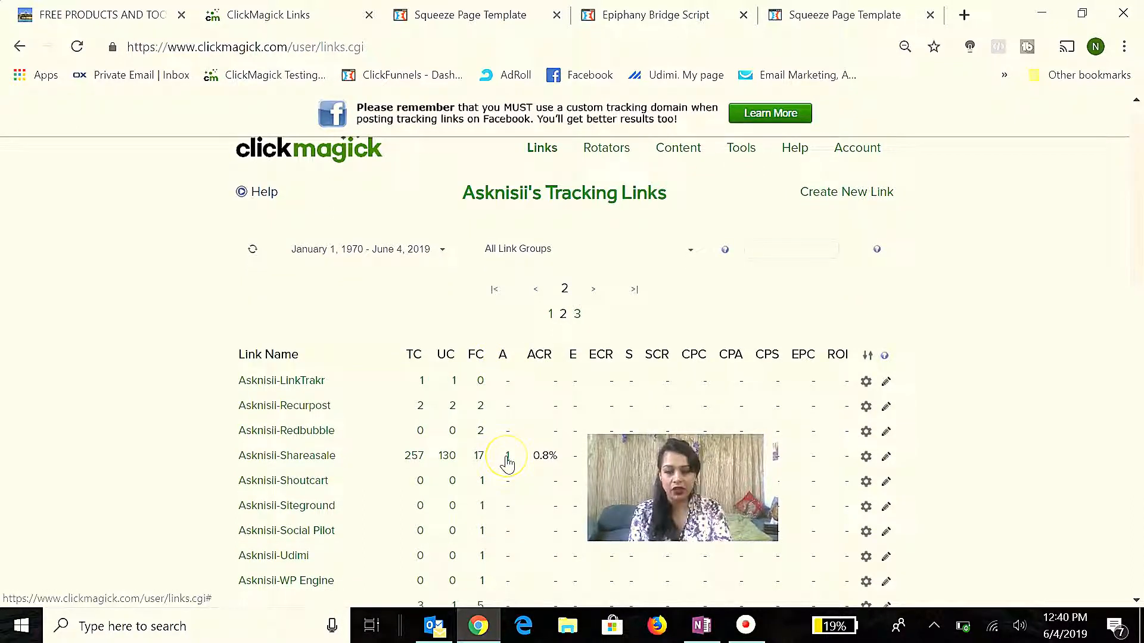
{"action": "scroll", "coordinate": [508, 463], "scroll_direction": "down", "scroll_amount": 6}
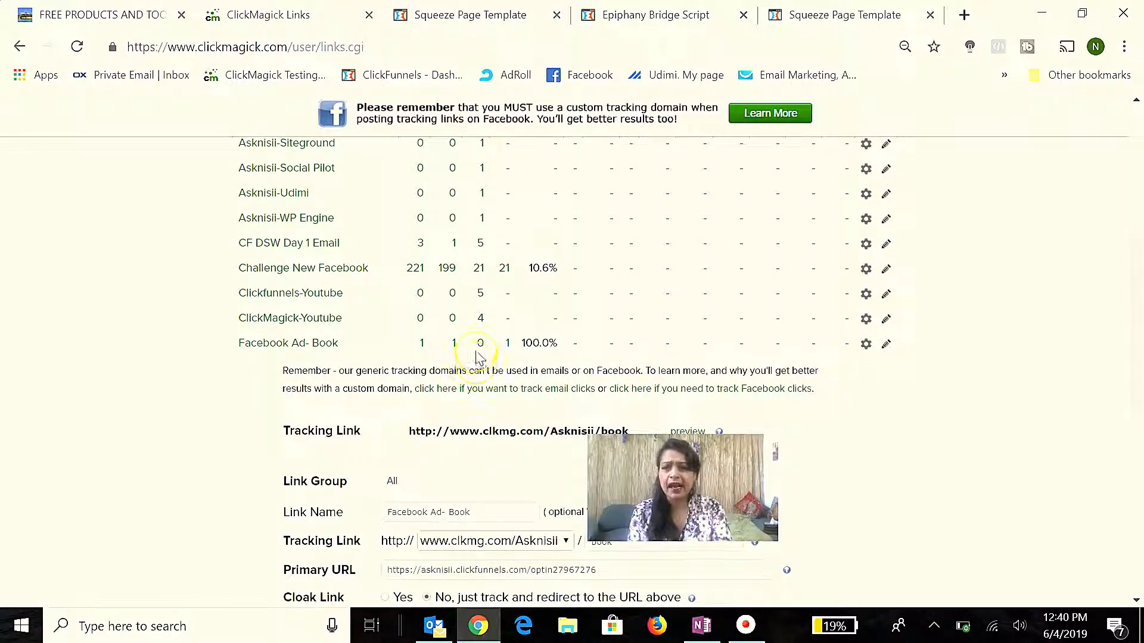
{"action": "left_click", "coordinate": [506, 346]}
{"action": "scroll", "coordinate": [505, 348], "scroll_direction": "down", "scroll_amount": 3}
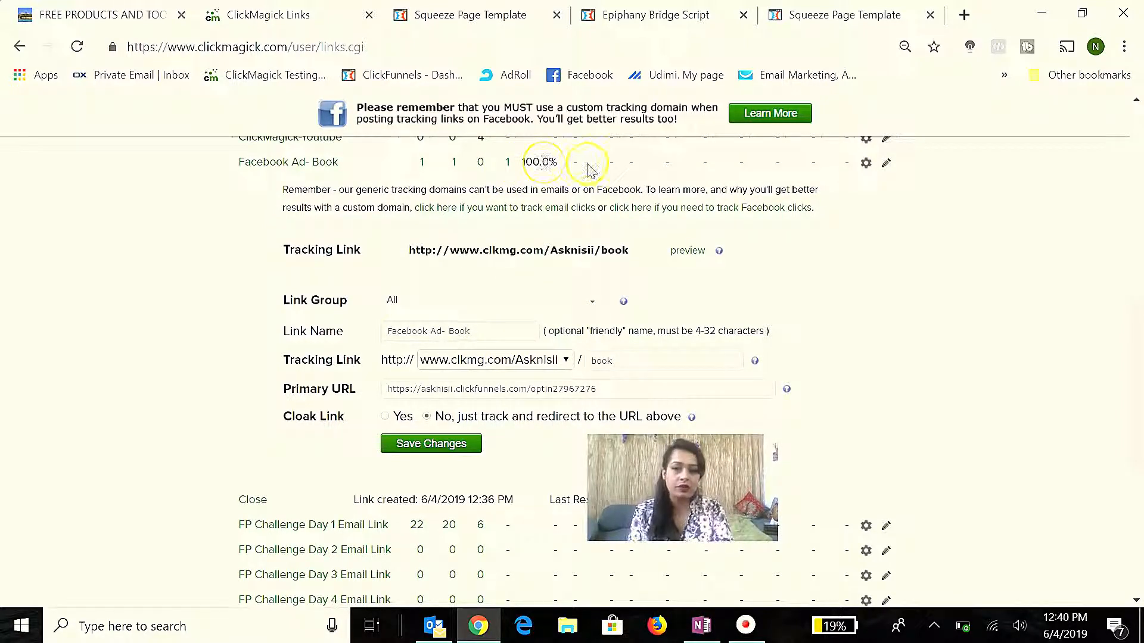
{"action": "scroll", "coordinate": [587, 164], "scroll_direction": "up", "scroll_amount": 7}
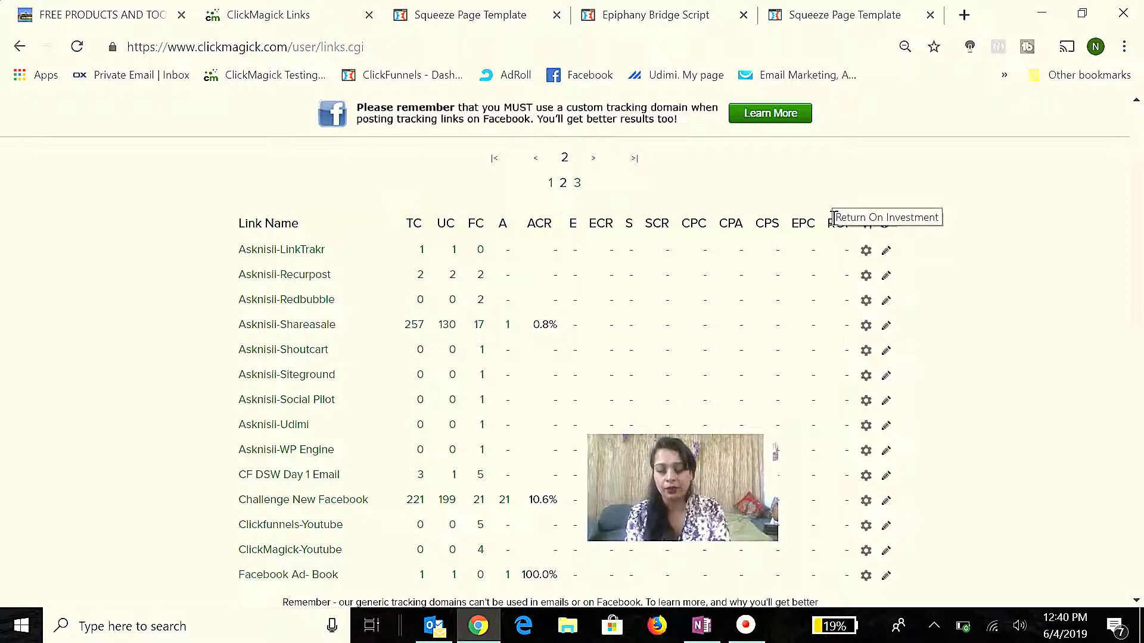
{"action": "scroll", "coordinate": [673, 301], "scroll_direction": "down", "scroll_amount": 6}
{"action": "scroll", "coordinate": [678, 307], "scroll_direction": "down", "scroll_amount": 2}
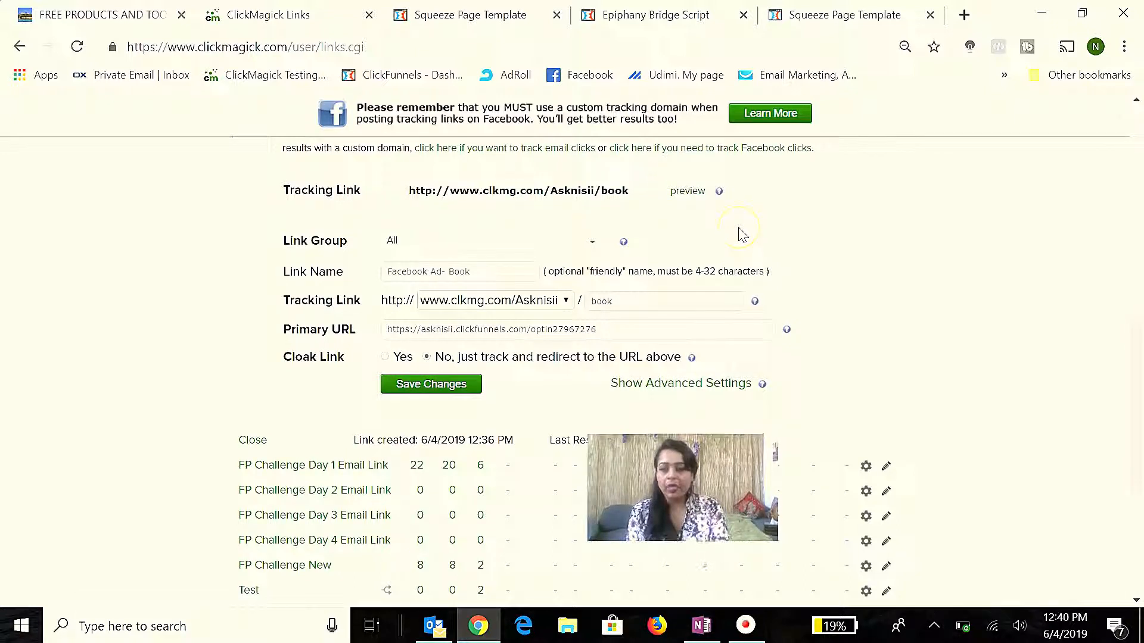
Step: Copy the full tracking link address of Facebook Ad- Book
{"action": "scroll", "coordinate": [743, 234], "scroll_direction": "up", "scroll_amount": 1}
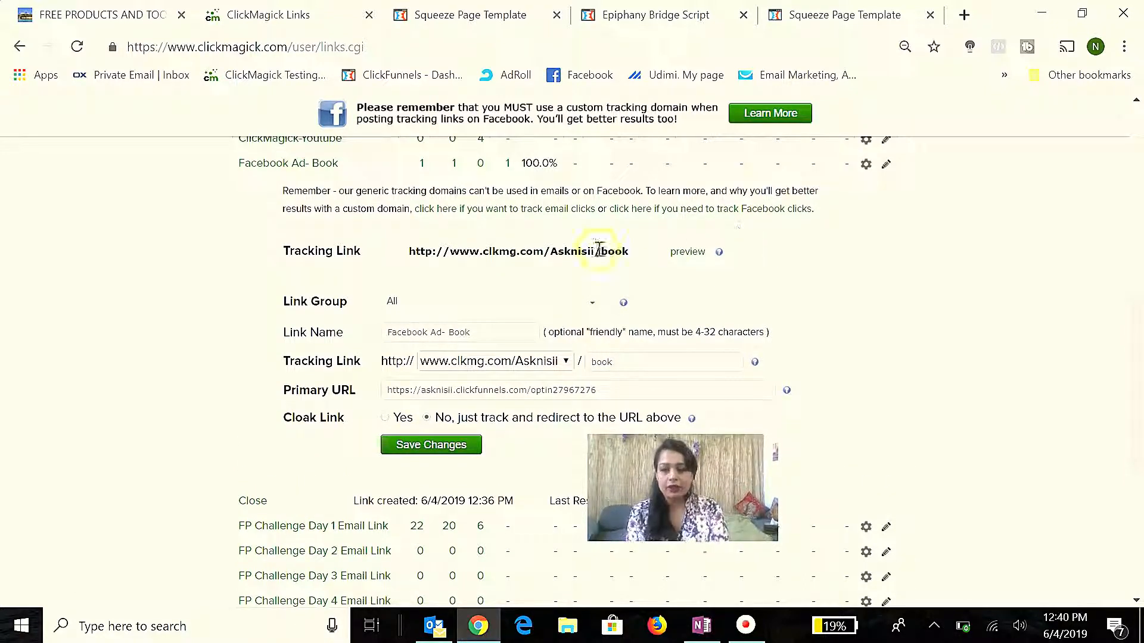
{"action": "left_click", "coordinate": [575, 252]}
{"action": "key", "text": "ctrl+c"}
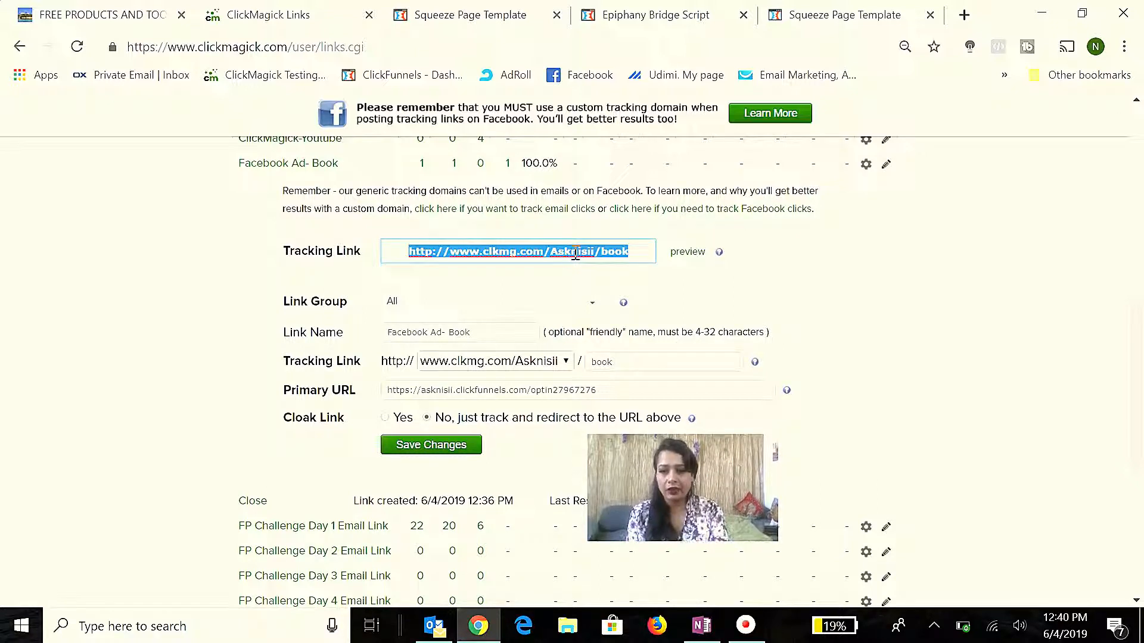
{"action": "left_click", "coordinate": [494, 188]}
{"action": "scroll", "coordinate": [370, 294], "scroll_direction": "down", "scroll_amount": 1}
{"action": "scroll", "coordinate": [372, 294], "scroll_direction": "down", "scroll_amount": 1}
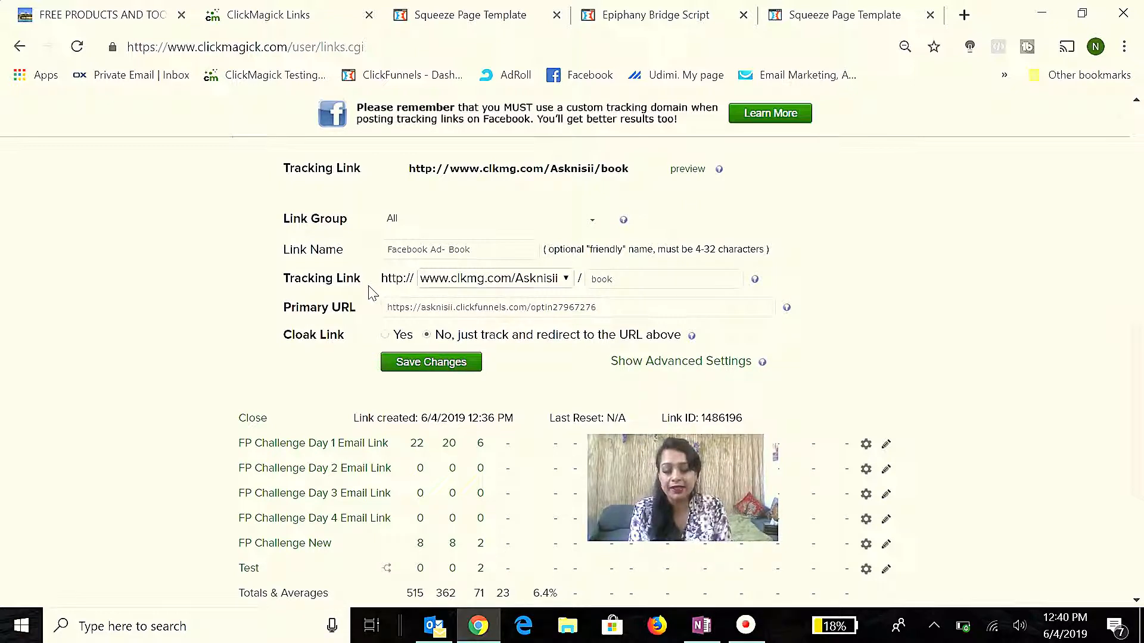
Step: Look over the ClickMagick help resources, such as the tracking guide, video tutorials and support options
{"action": "scroll", "coordinate": [368, 287], "scroll_direction": "up", "scroll_amount": 9}
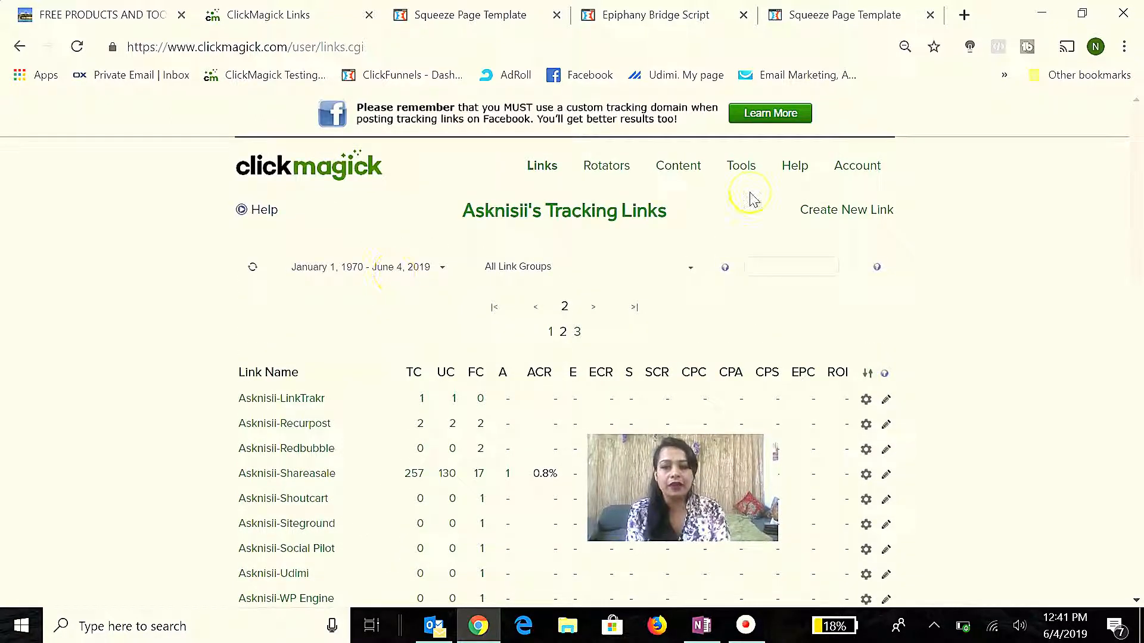
{"action": "left_click", "coordinate": [796, 174]}
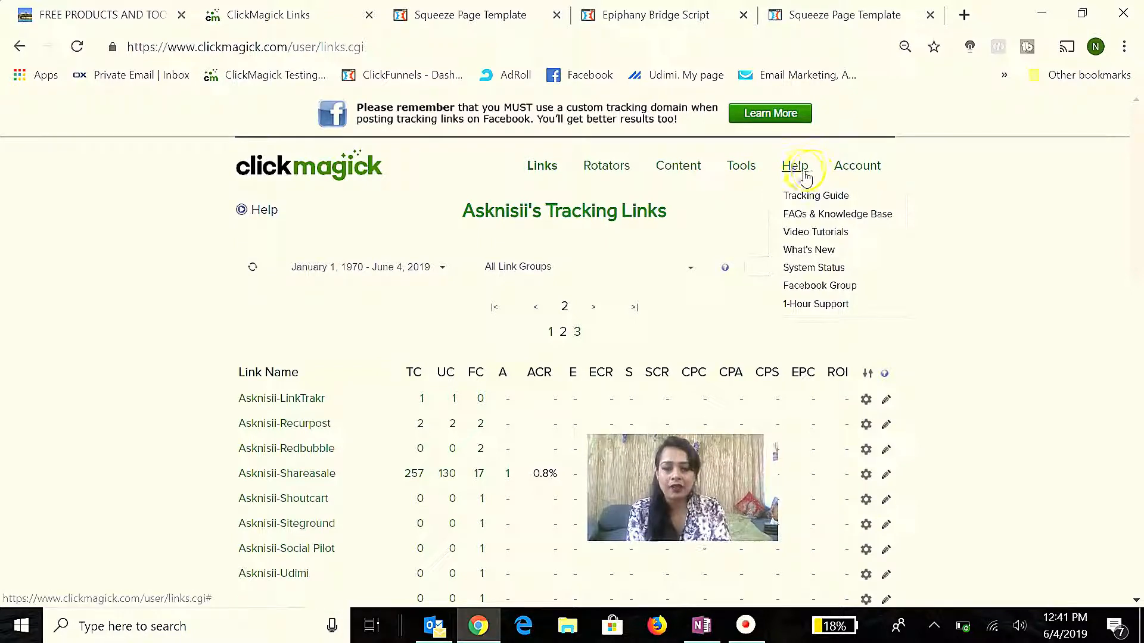
{"action": "left_click", "coordinate": [713, 219]}
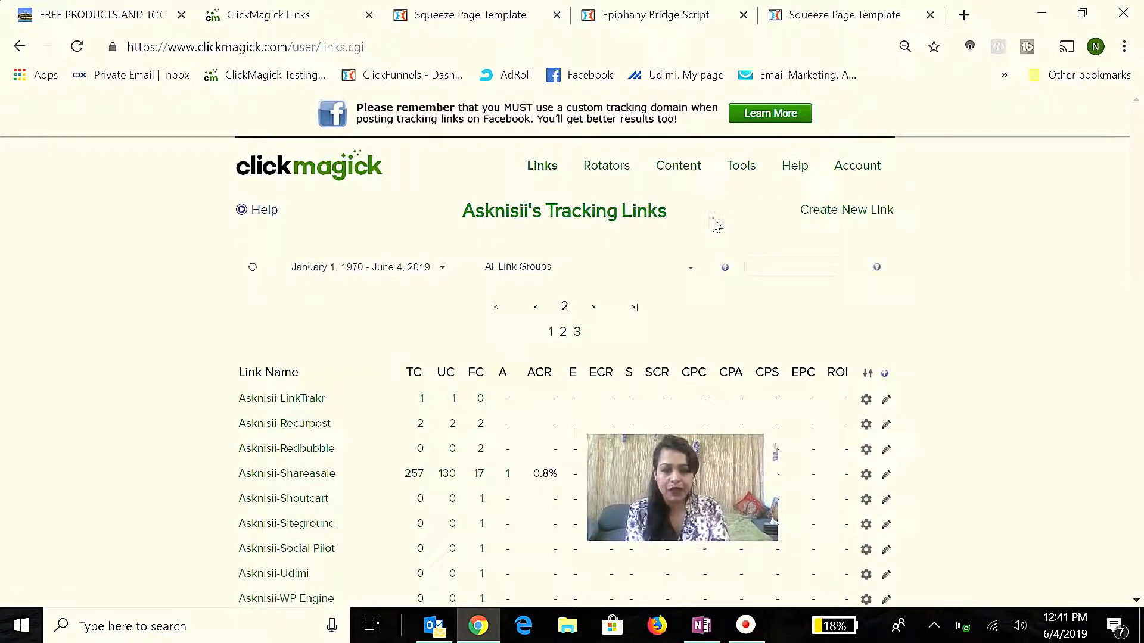
Step: Find Facebook Ad- Book in the links list and open its split testing settings
{"action": "scroll", "coordinate": [716, 225], "scroll_direction": "down", "scroll_amount": 1}
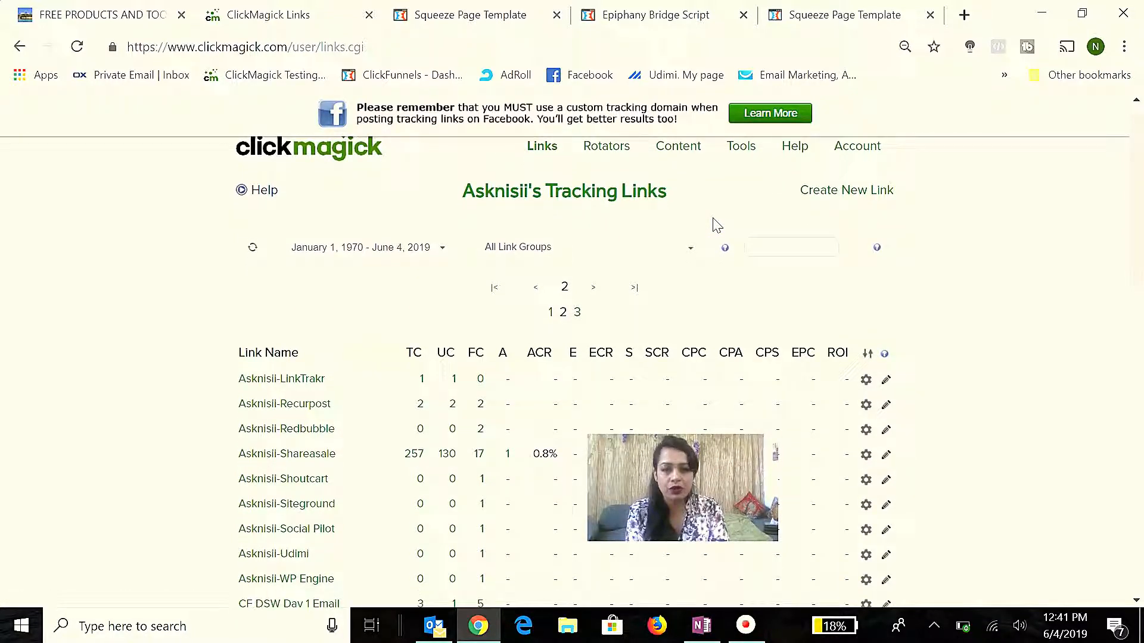
{"action": "scroll", "coordinate": [717, 225], "scroll_direction": "down", "scroll_amount": 1}
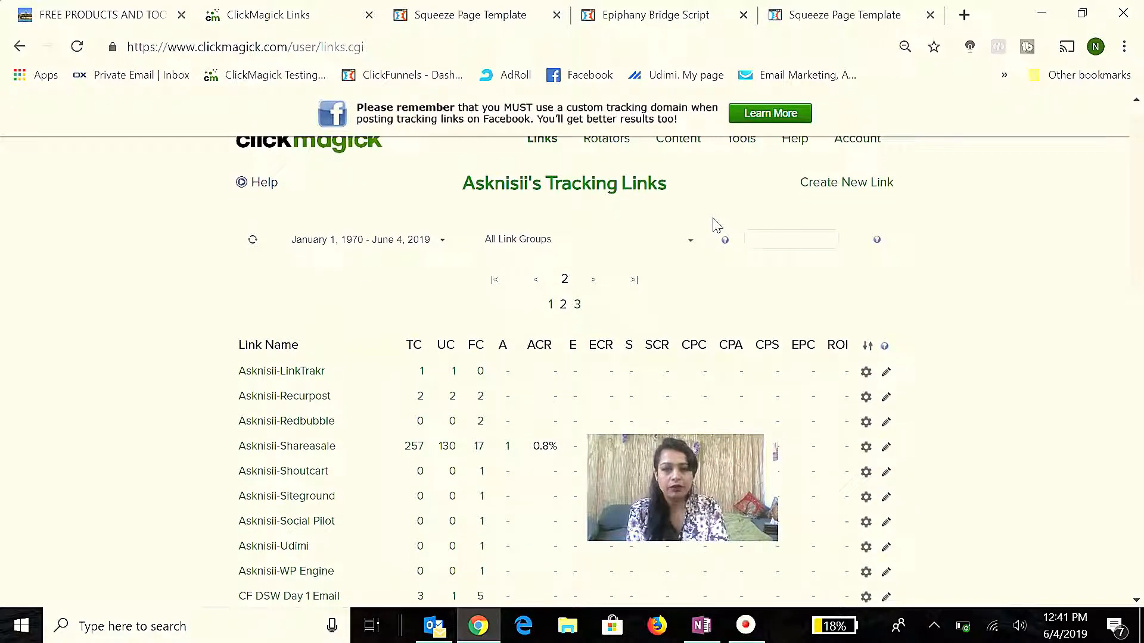
{"action": "scroll", "coordinate": [717, 225], "scroll_direction": "down", "scroll_amount": 1}
{"action": "scroll", "coordinate": [717, 225], "scroll_direction": "down", "scroll_amount": 7}
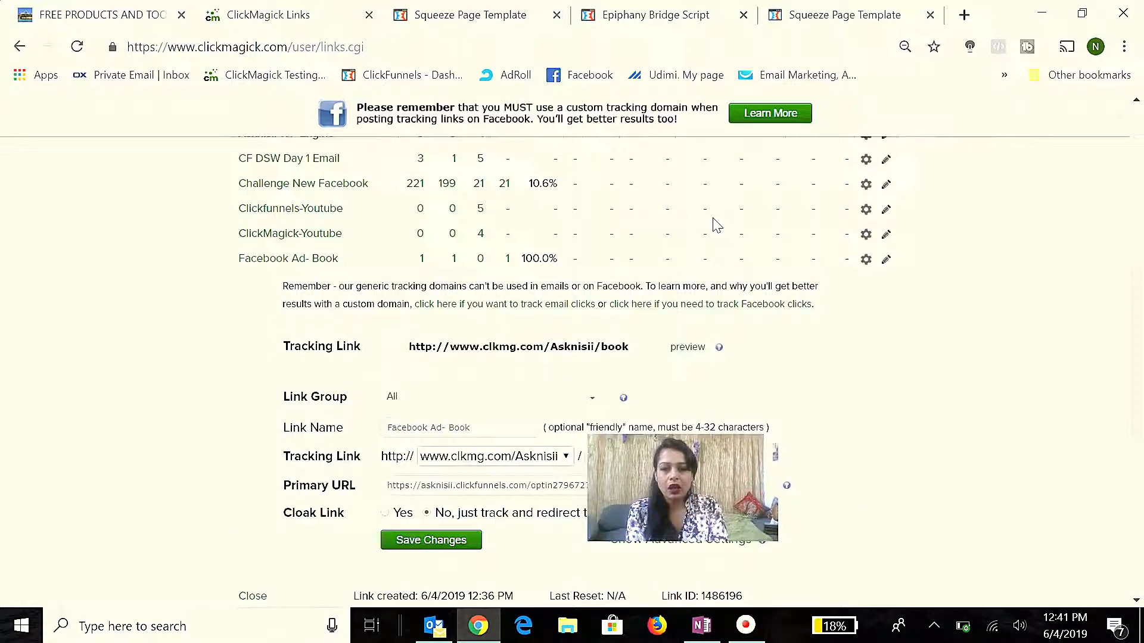
{"action": "scroll", "coordinate": [717, 225], "scroll_direction": "down", "scroll_amount": 1}
{"action": "scroll", "coordinate": [717, 225], "scroll_direction": "down", "scroll_amount": 1}
{"action": "scroll", "coordinate": [716, 226], "scroll_direction": "up", "scroll_amount": 1}
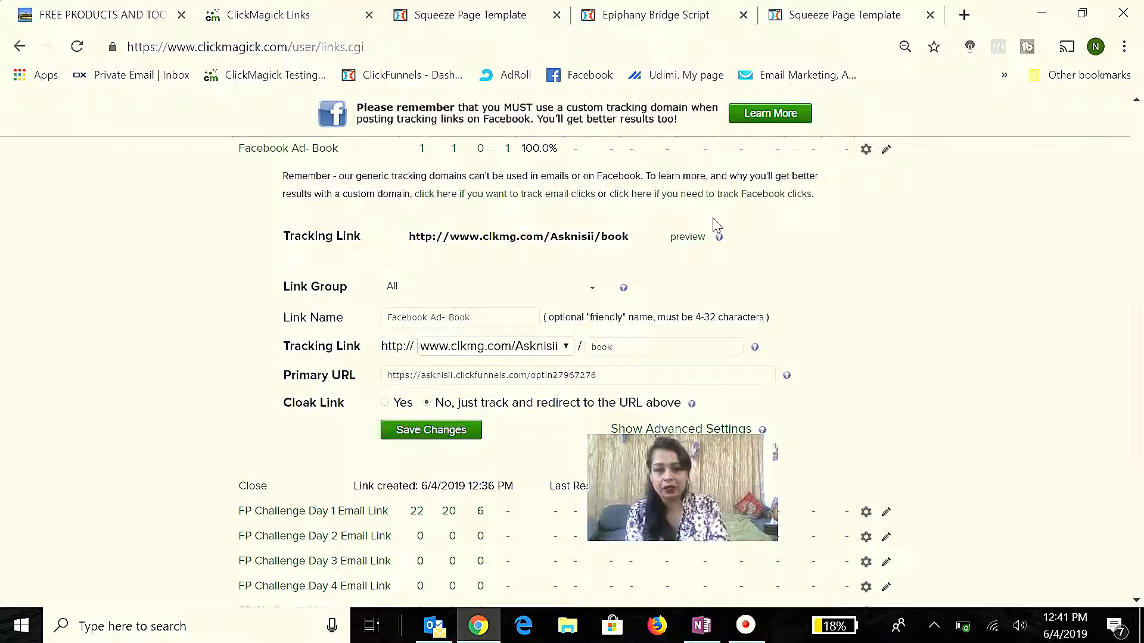
{"action": "left_click", "coordinate": [865, 151]}
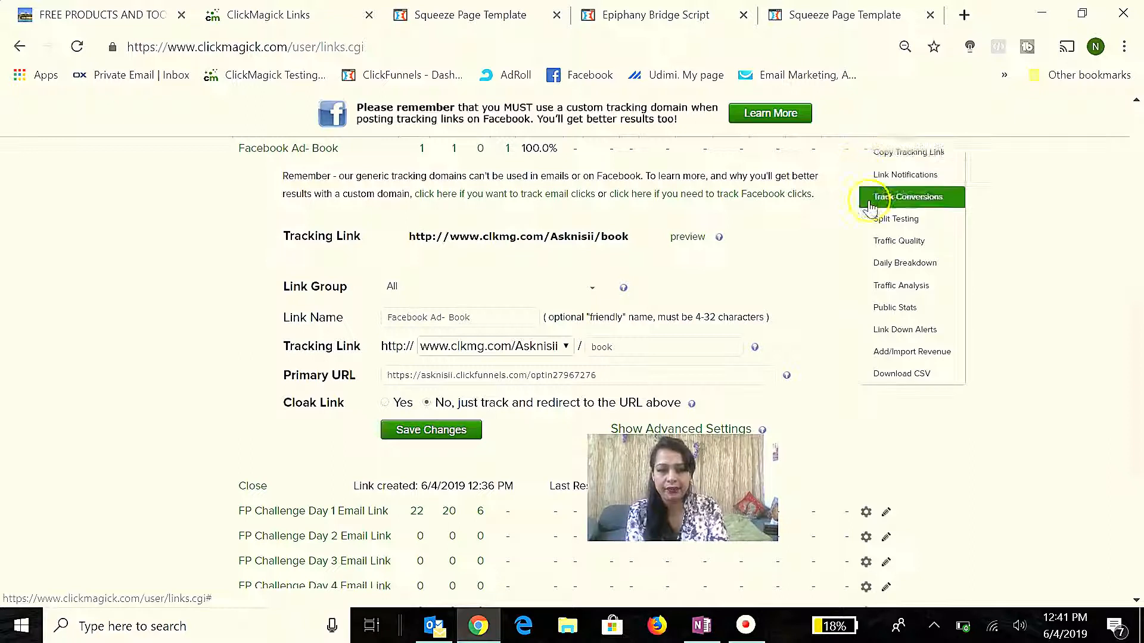
{"action": "left_click", "coordinate": [888, 219]}
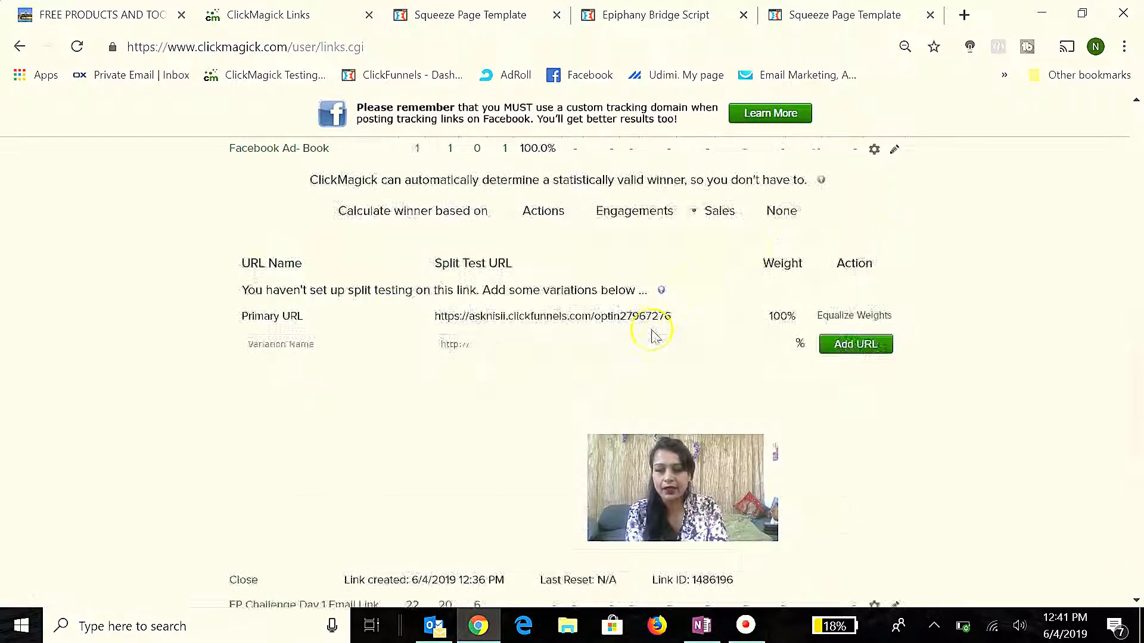
{"action": "left_click", "coordinate": [498, 347]}
{"action": "left_click_drag", "start_coordinate": [492, 347], "coordinate": [438, 348]}
{"action": "key", "text": "BackSpace"}
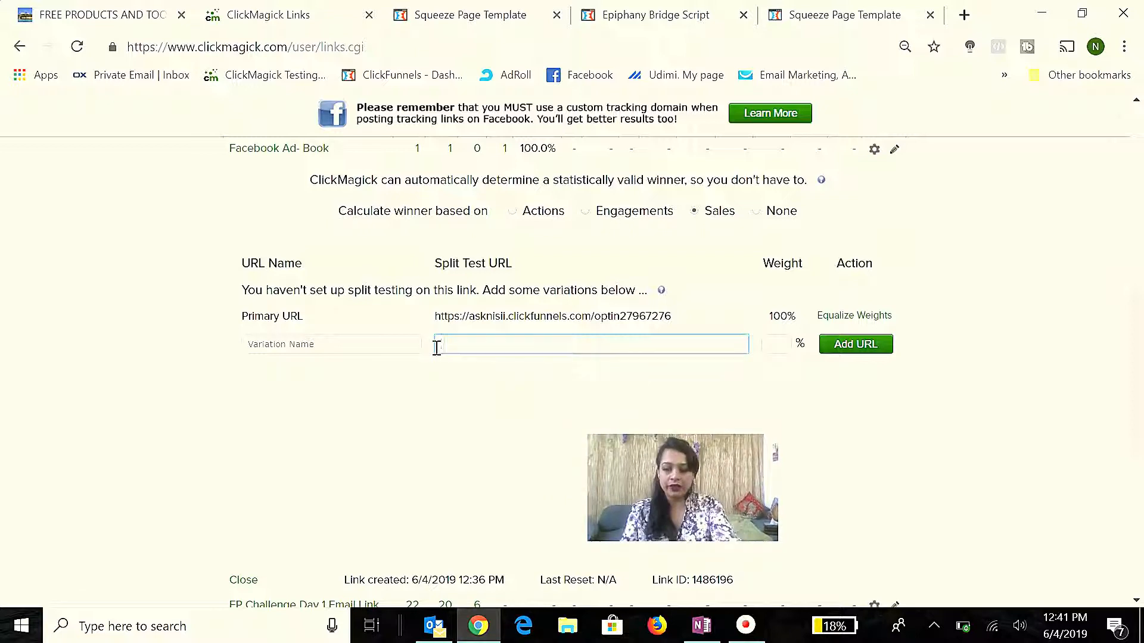
{"action": "key", "text": "ctrl+v"}
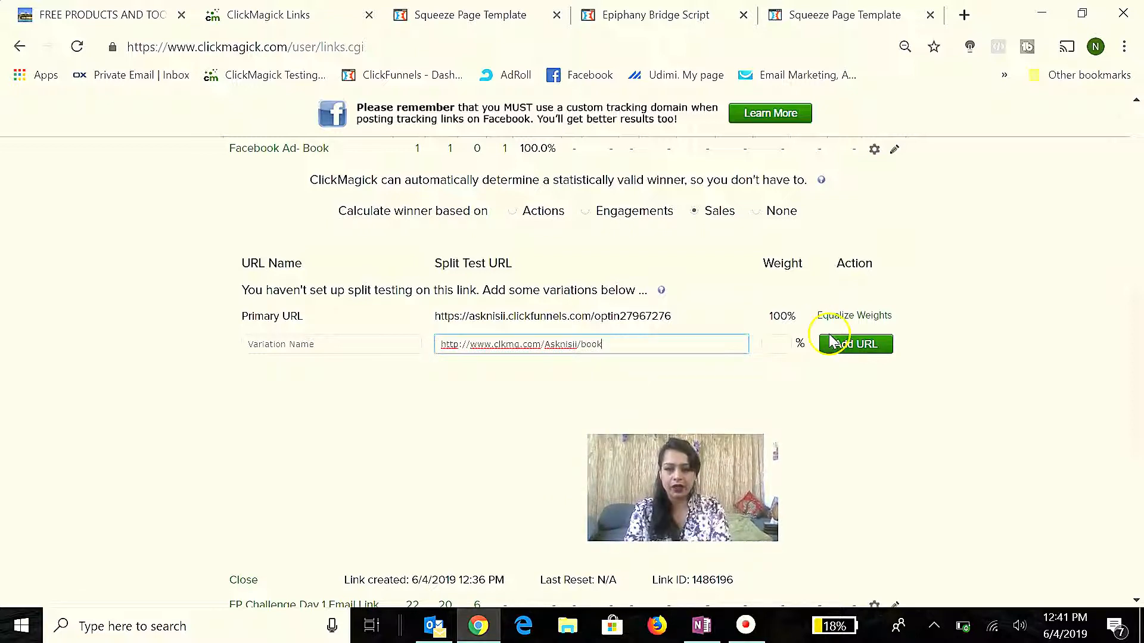
Step: Set the variation's weight to 50% and try to add it without a variation name
{"action": "left_click", "coordinate": [784, 343]}
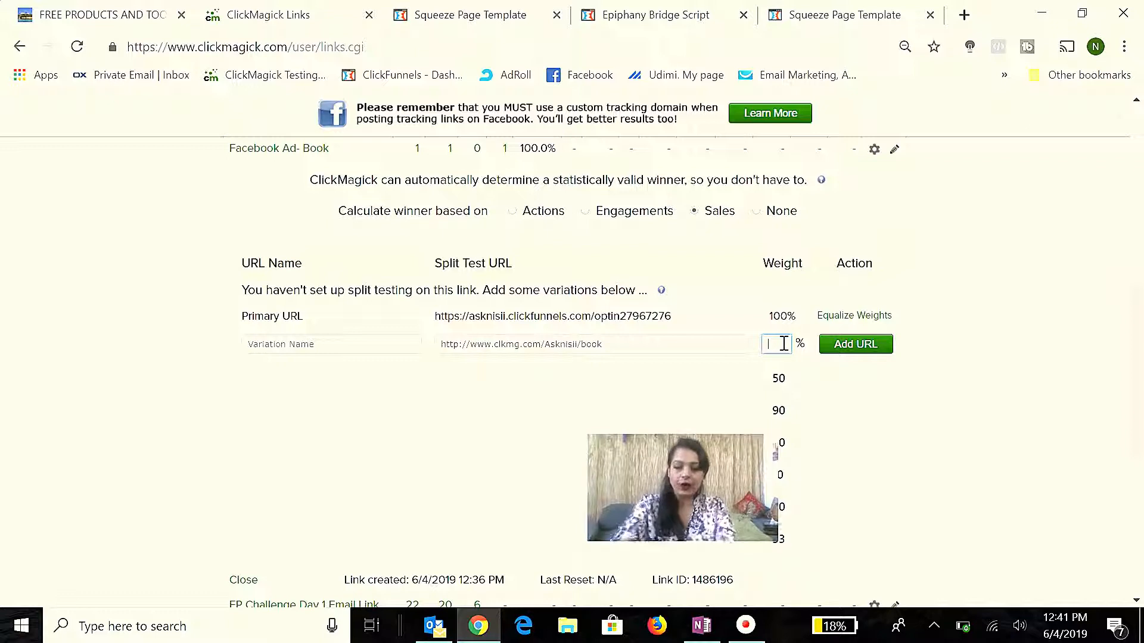
{"action": "type", "text": "50"}
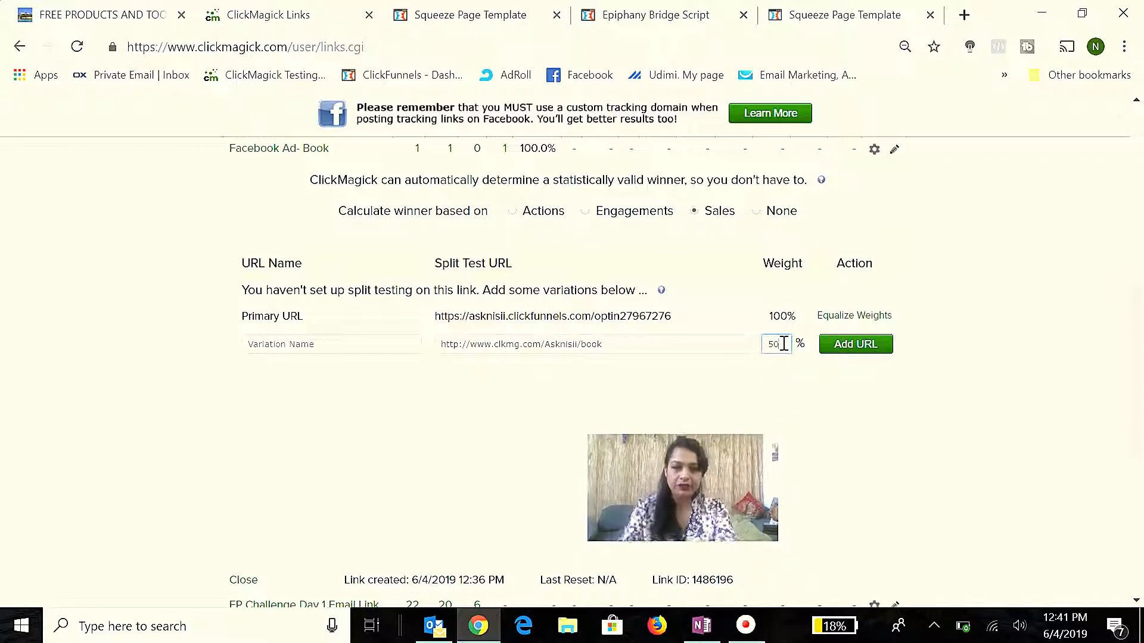
{"action": "left_click", "coordinate": [809, 399]}
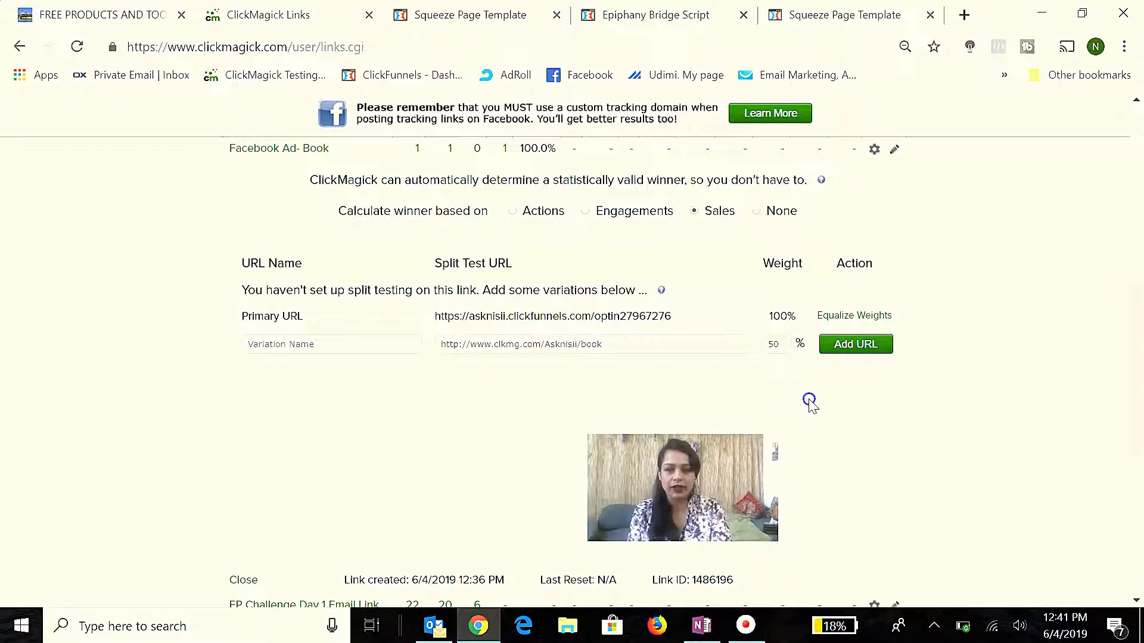
{"action": "left_click", "coordinate": [832, 343]}
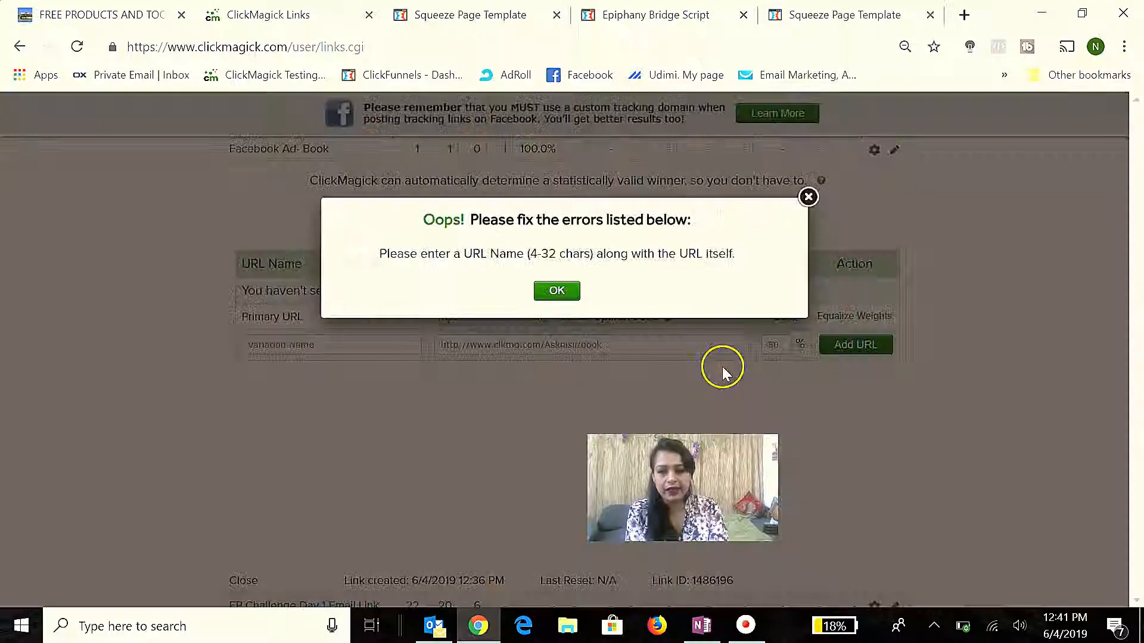
{"action": "left_click", "coordinate": [551, 292]}
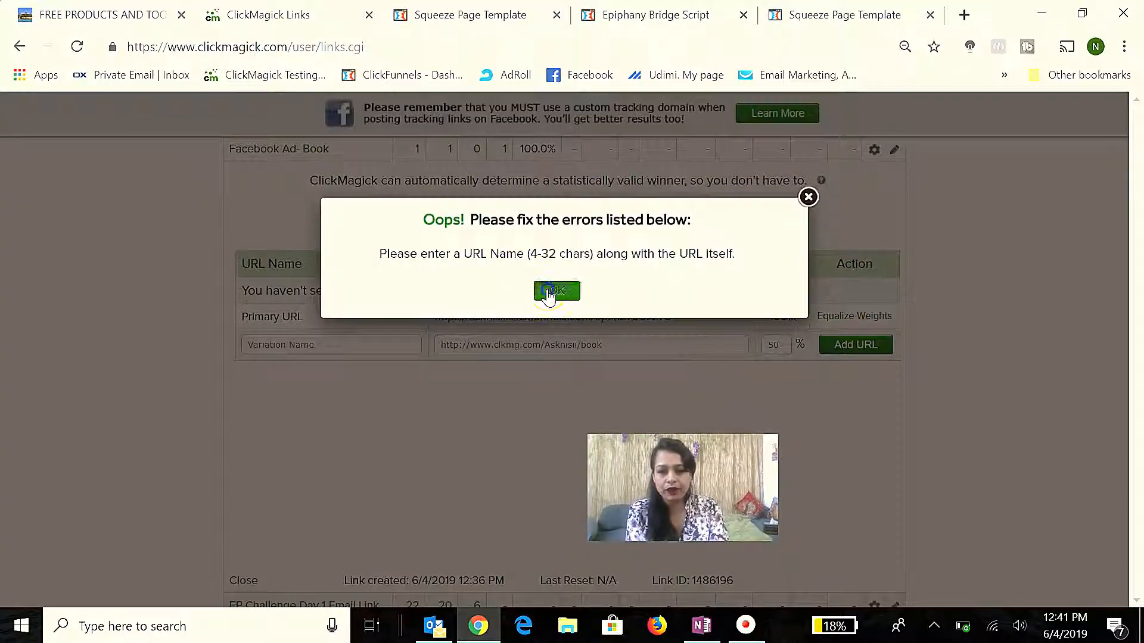
Step: Highlight the variation's split test URL and review the options for adding it and equalizing the weights
{"action": "left_click_drag", "start_coordinate": [605, 344], "coordinate": [428, 355]}
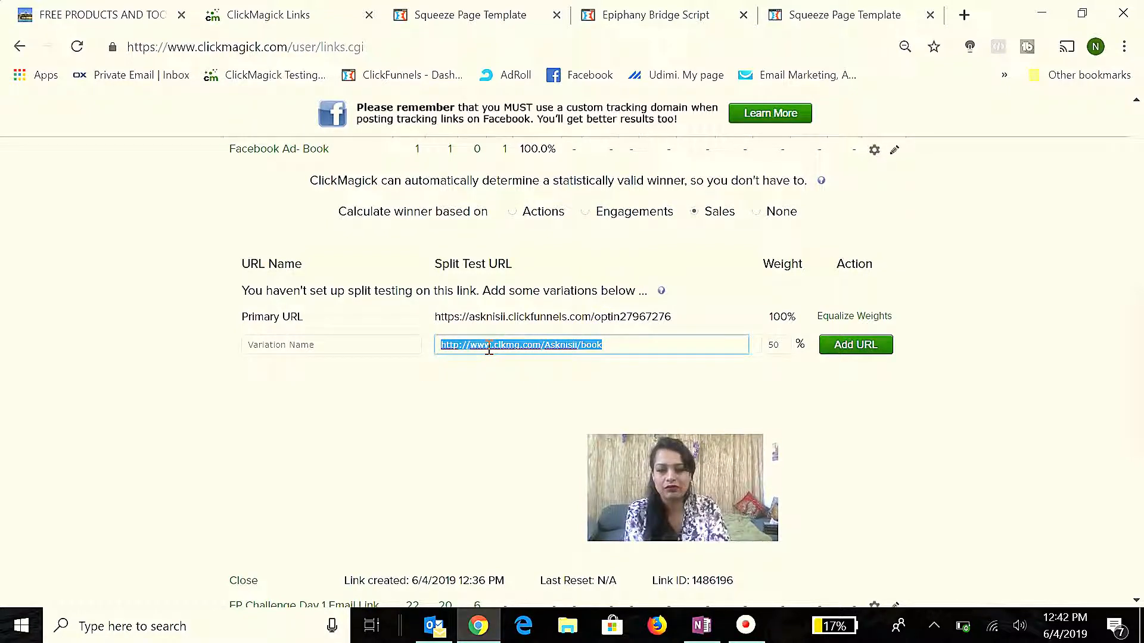
{"action": "scroll", "coordinate": [488, 349], "scroll_direction": "up", "scroll_amount": 1}
{"action": "left_click", "coordinate": [863, 377]}
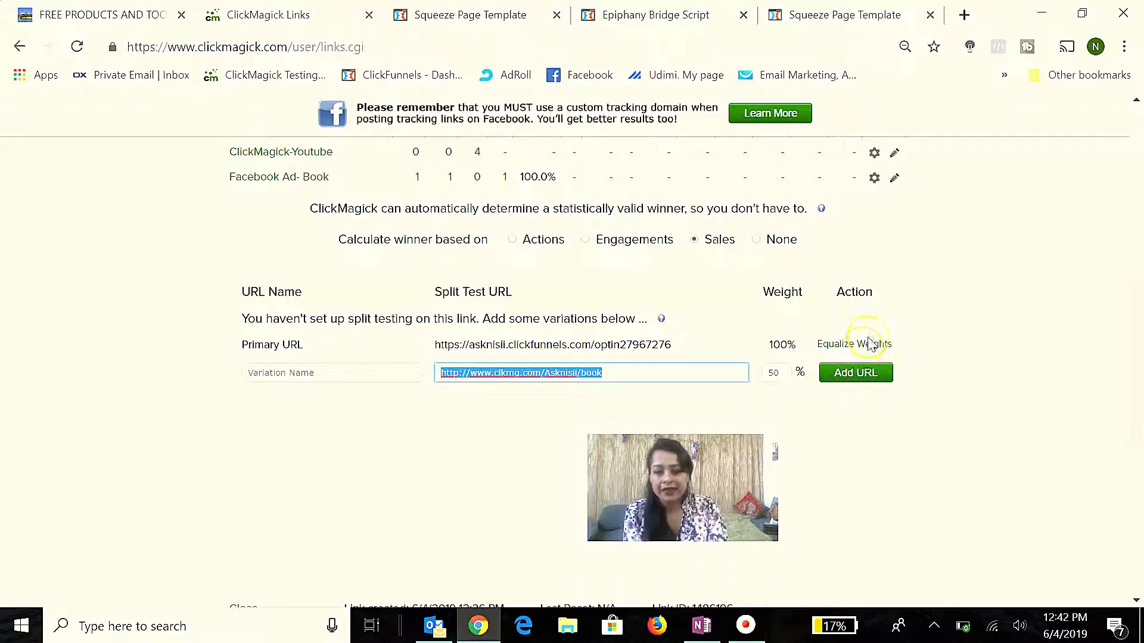
{"action": "scroll", "coordinate": [869, 344], "scroll_direction": "up", "scroll_amount": 2}
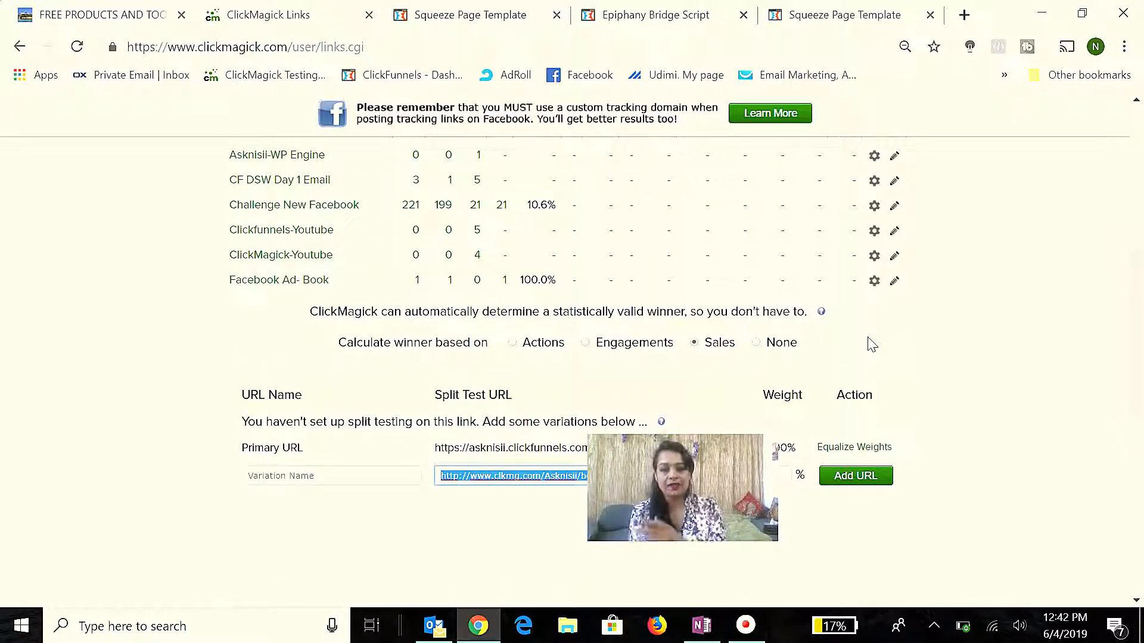